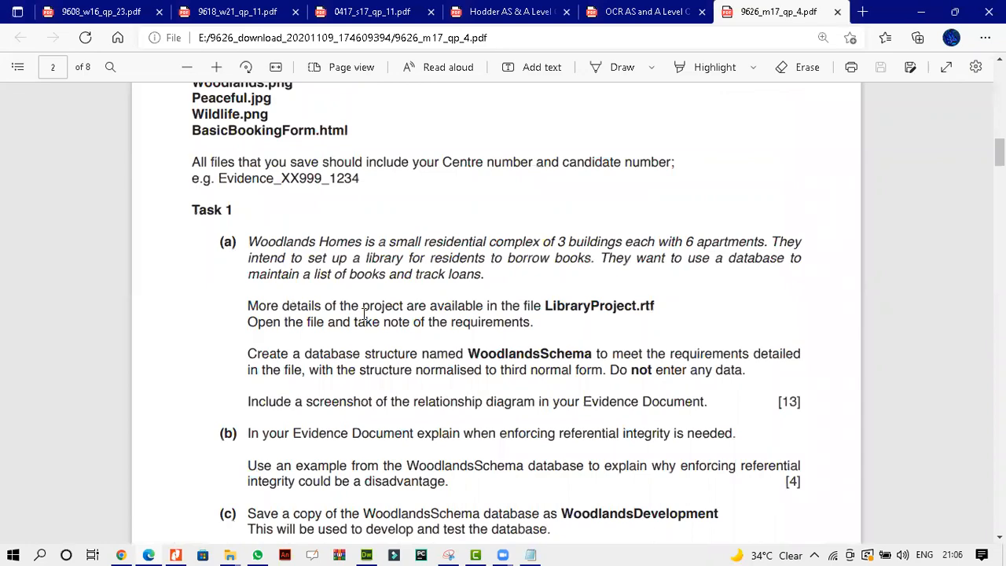
# Scroll the question paper to read the Task 3 animated advert requirements.
pyautogui.scroll(-18, 364, 314)
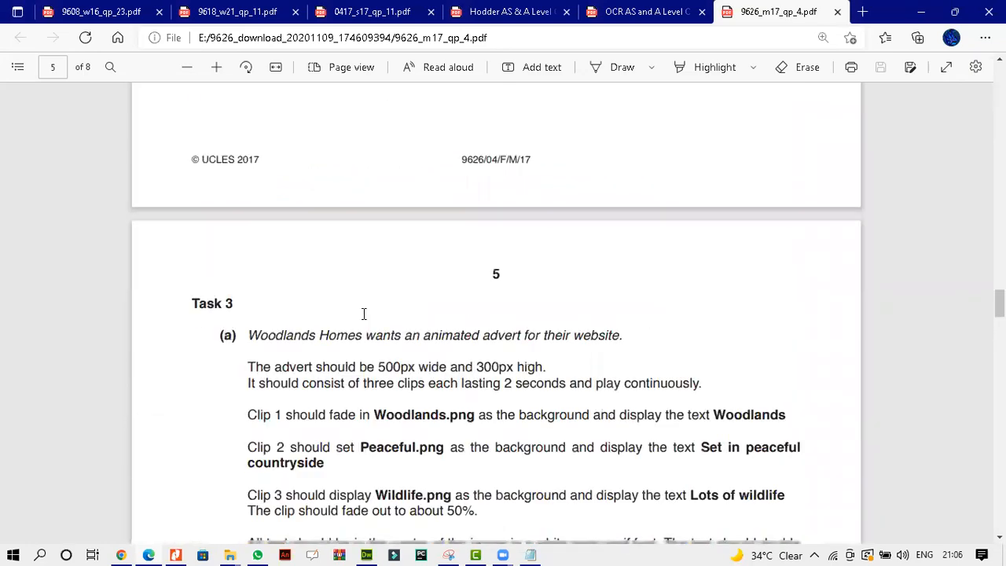
pyautogui.scroll(-3, 364, 314)
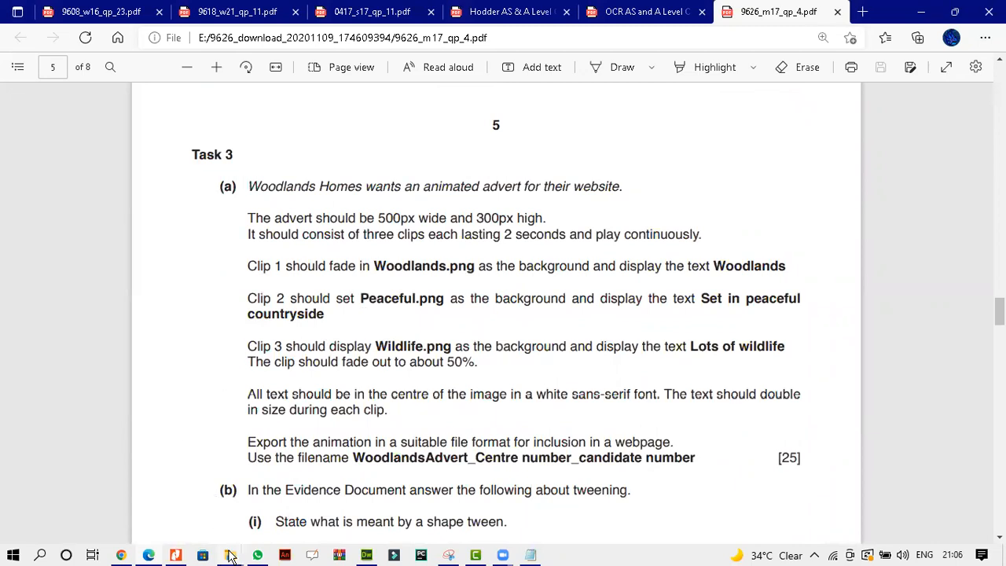
pyautogui.moveTo(230, 555)
# Browse the 9626 download folder in the file explorer to find the m17 source-file archive.
pyautogui.click(354, 503)
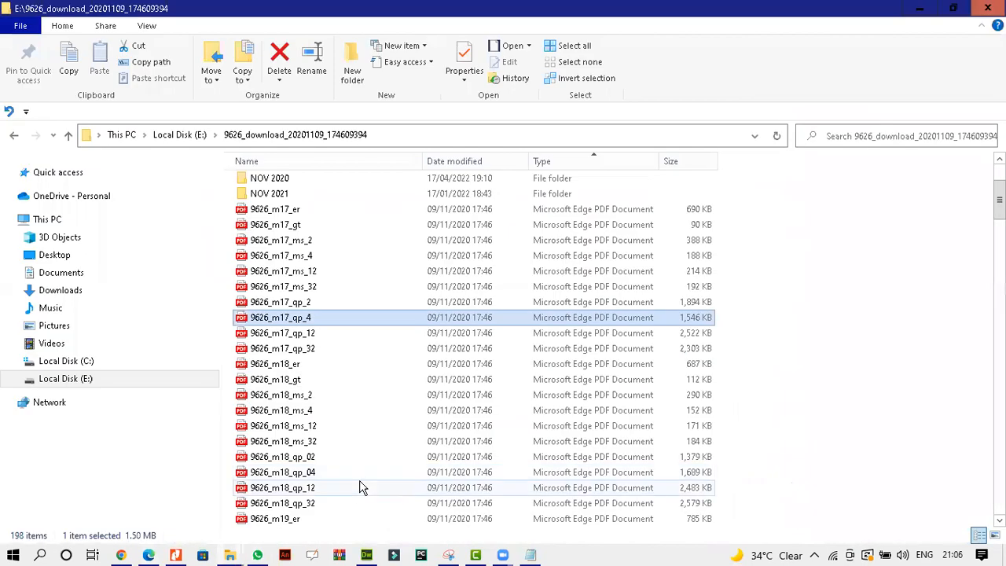
pyautogui.scroll(-3, 354, 412)
pyautogui.scroll(2, 354, 414)
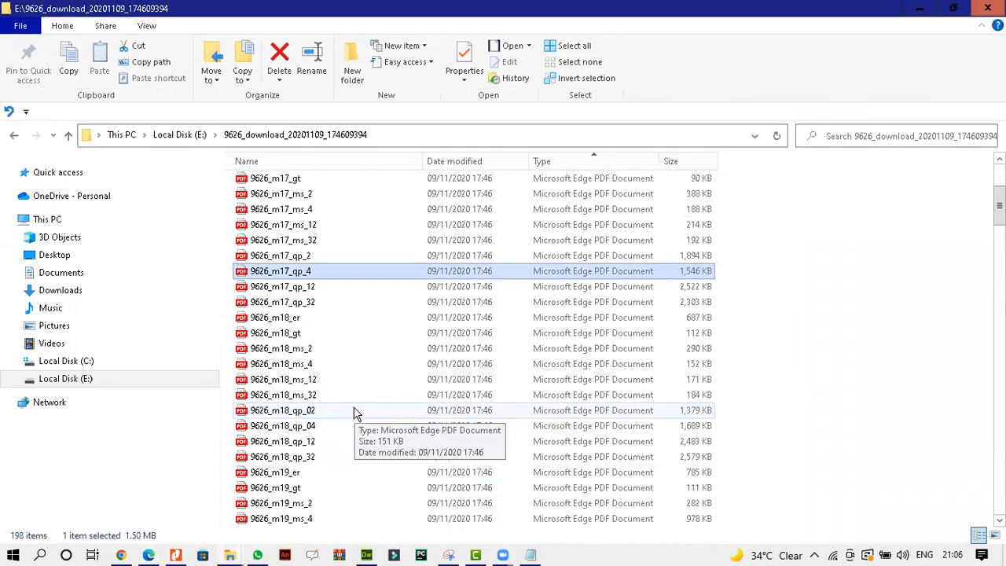
pyautogui.scroll(-3, 354, 414)
pyautogui.scroll(4, 355, 412)
pyautogui.scroll(1, 354, 412)
pyautogui.scroll(-1, 354, 412)
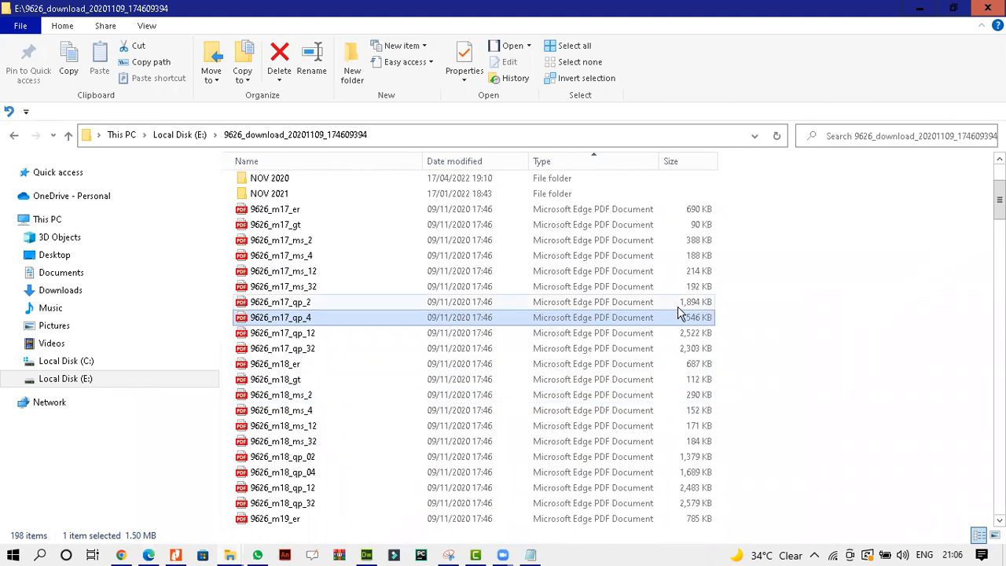
pyautogui.scroll(3, 676, 312)
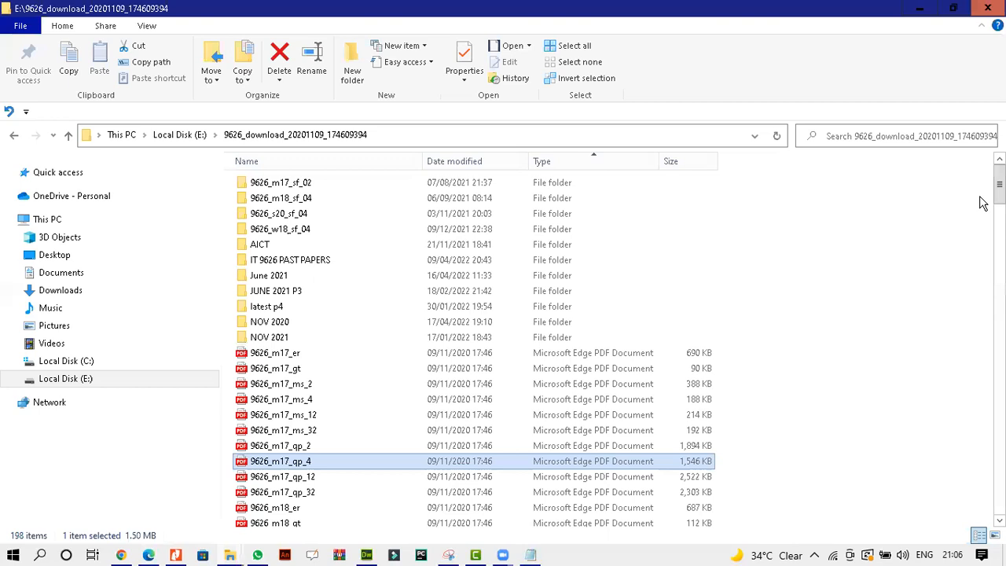
pyautogui.scroll(-8, 980, 404)
pyautogui.scroll(-20, 980, 403)
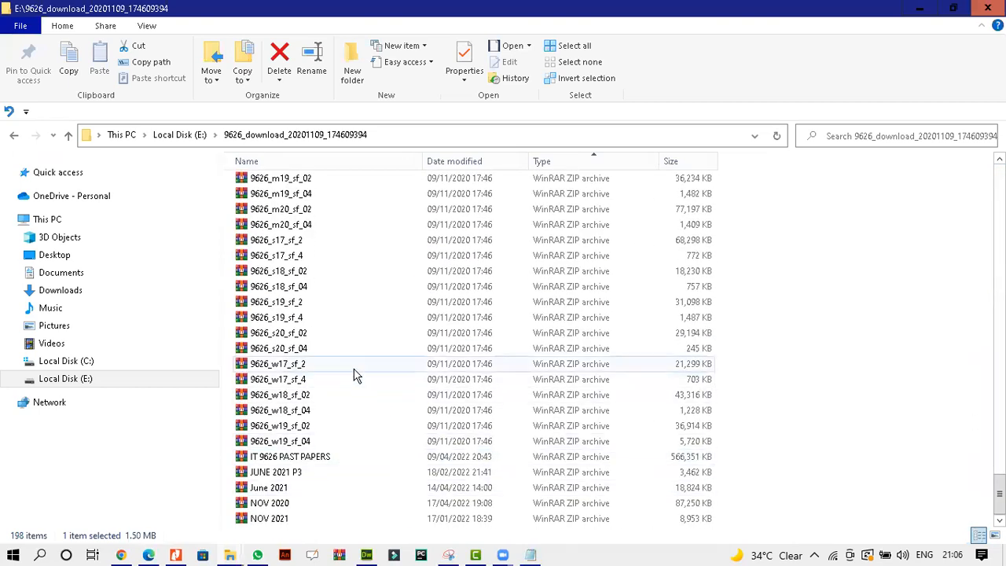
pyautogui.click(319, 260)
pyautogui.scroll(3, 322, 264)
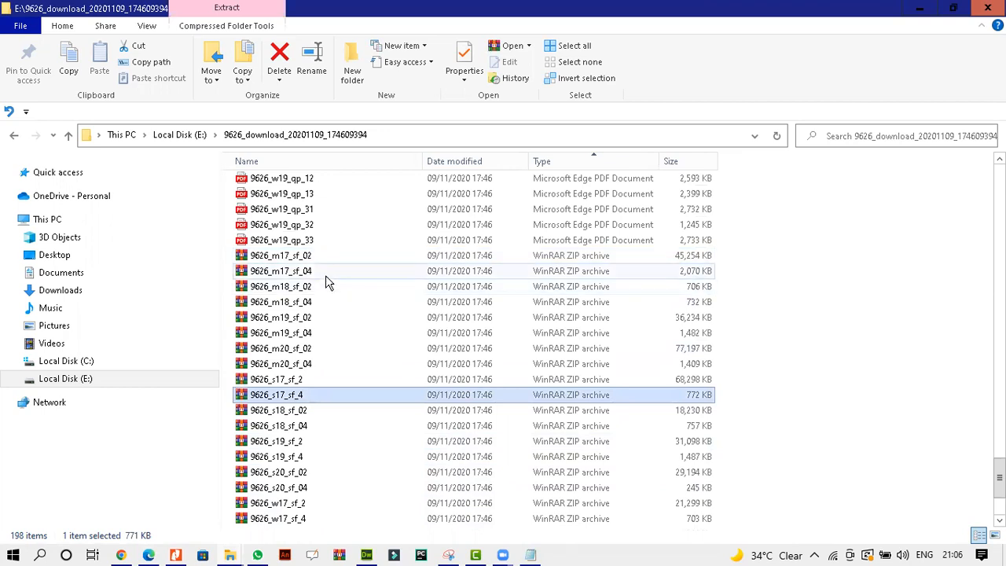
# Extract the 9626_m17_sf_04 archive and open its 03_9626_04_Confidential Source Files 2017 folder.
pyautogui.click(325, 274)
pyautogui.rightClick(325, 274)
pyautogui.click(402, 317)
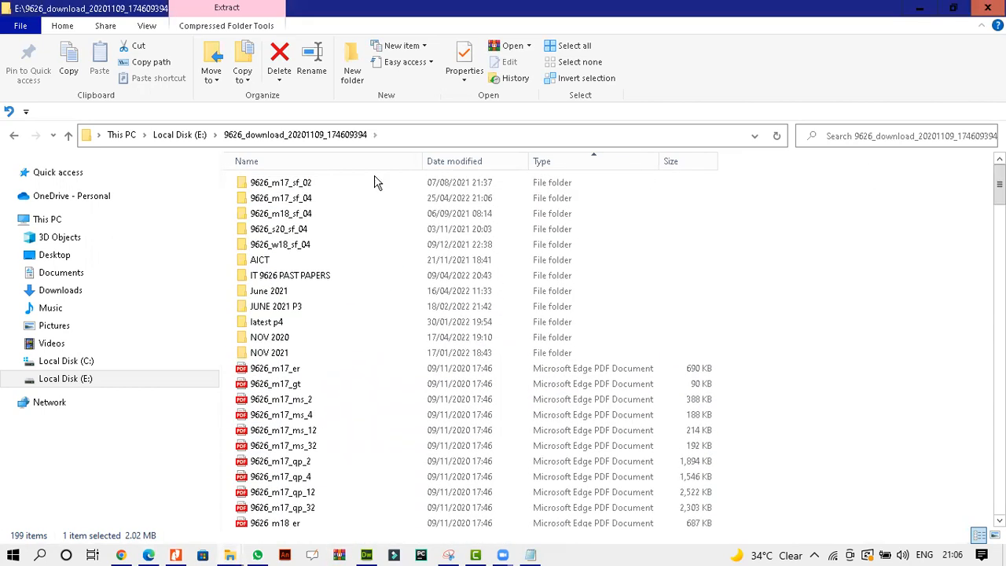
pyautogui.doubleClick(319, 198)
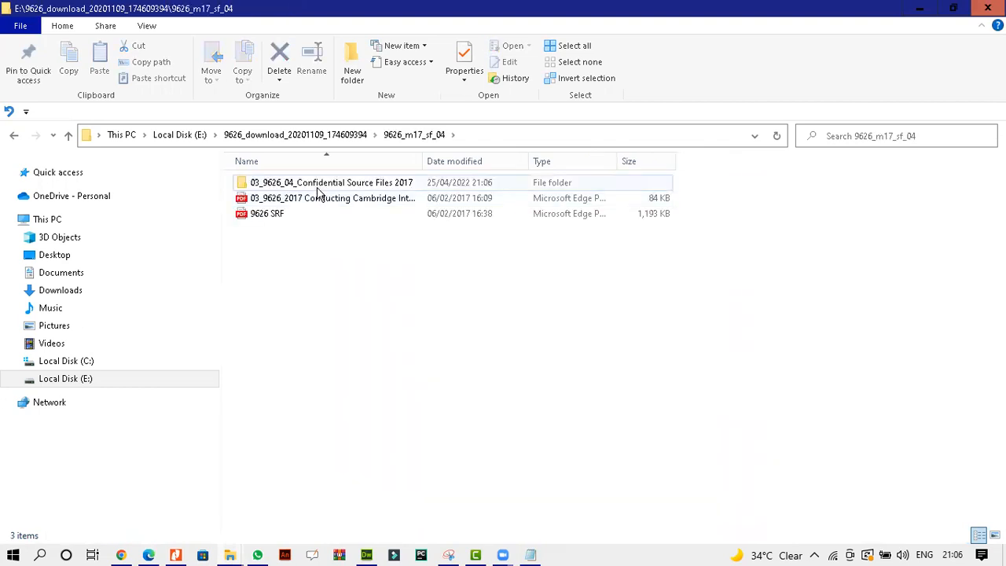
pyautogui.doubleClick(316, 183)
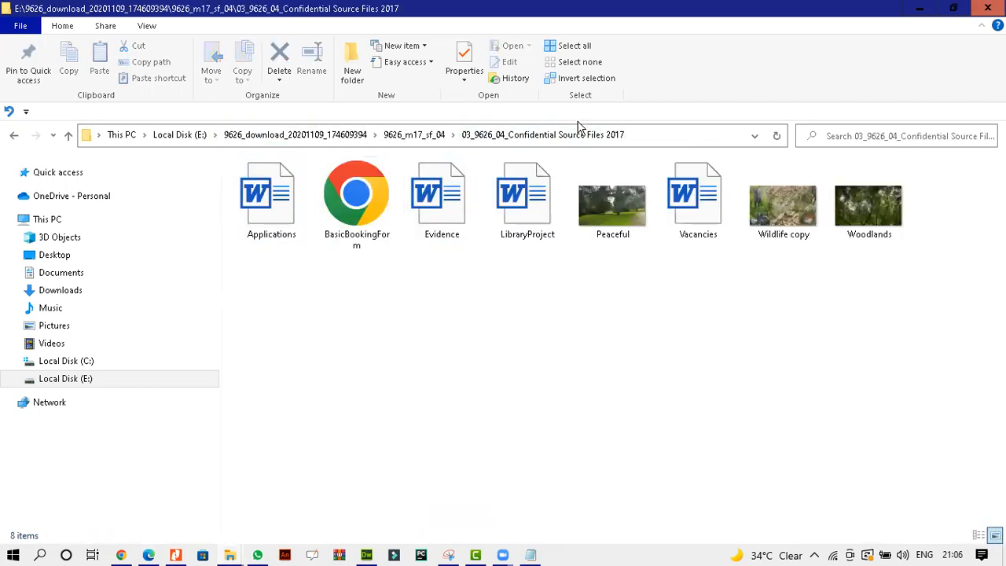
# Return to the question paper and zoom in on Task 3.
pyautogui.click(149, 555)
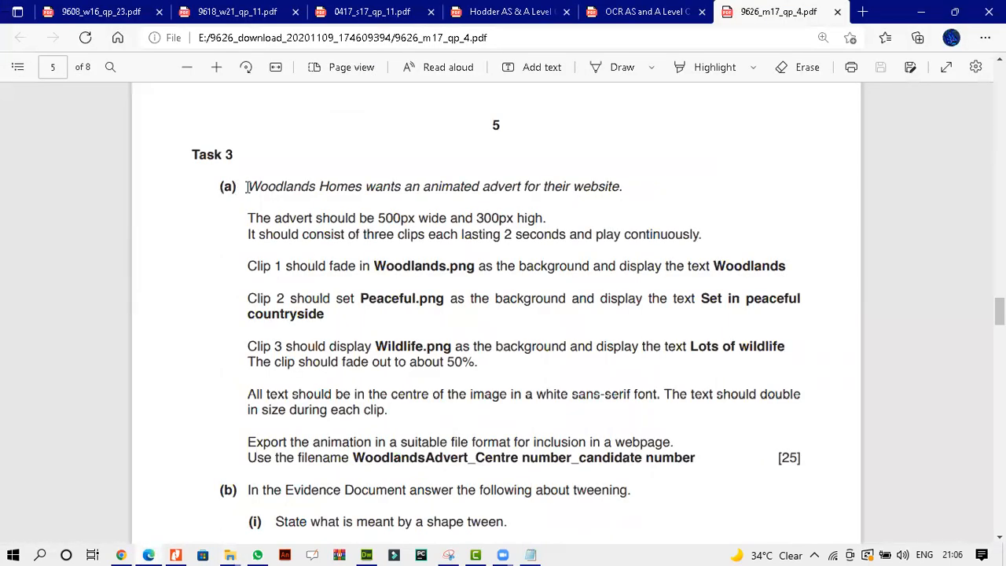
pyautogui.hotkey('ctrl', '+')
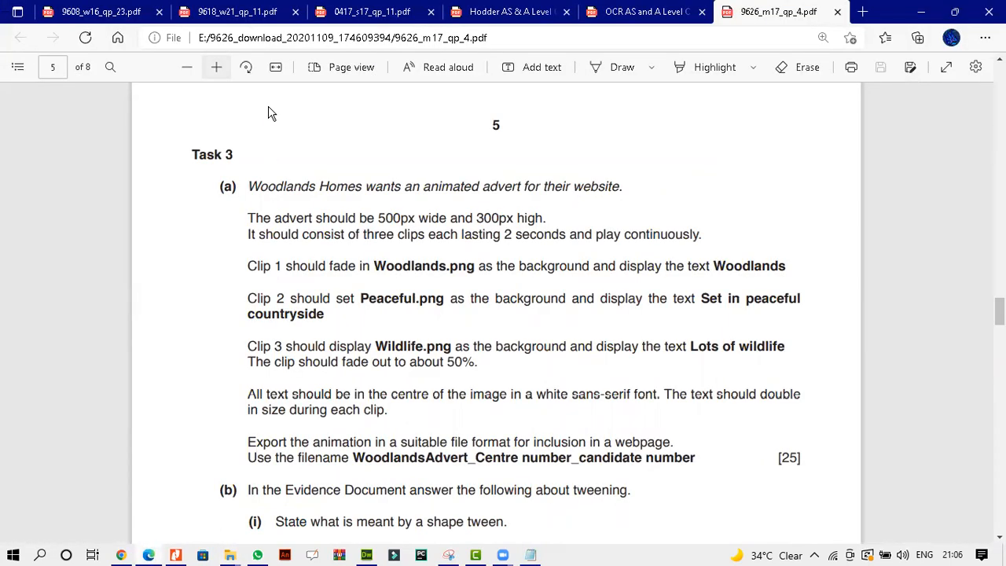
pyautogui.scroll(-1, 452, 364)
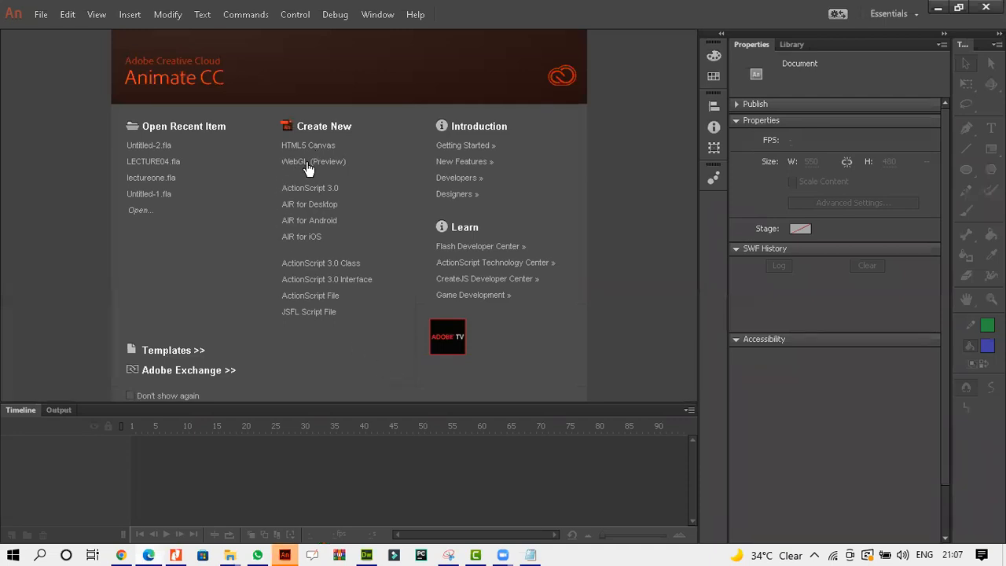
# Create a new ActionScript 3.0 document.
pyautogui.click(308, 191)
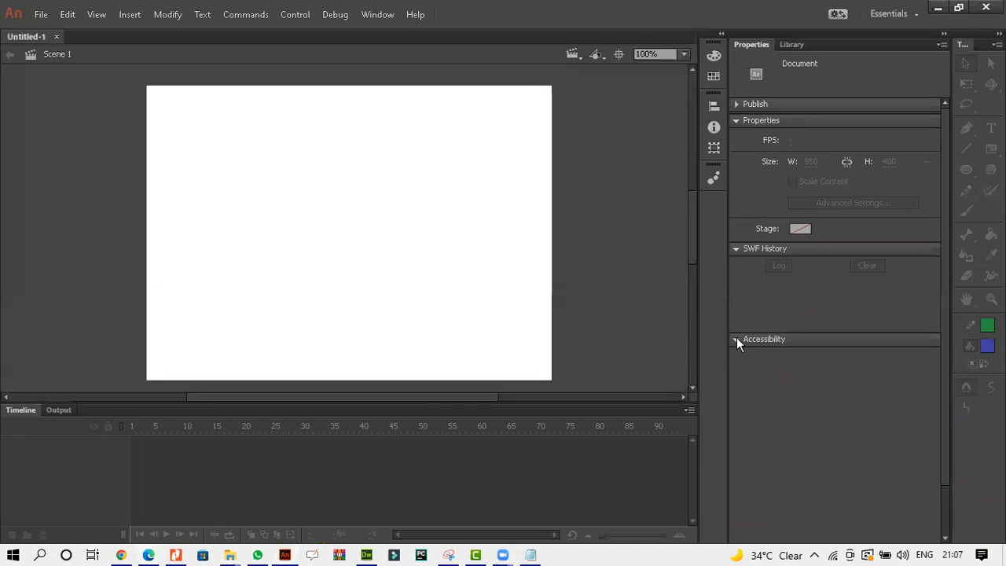
pyautogui.click(149, 555)
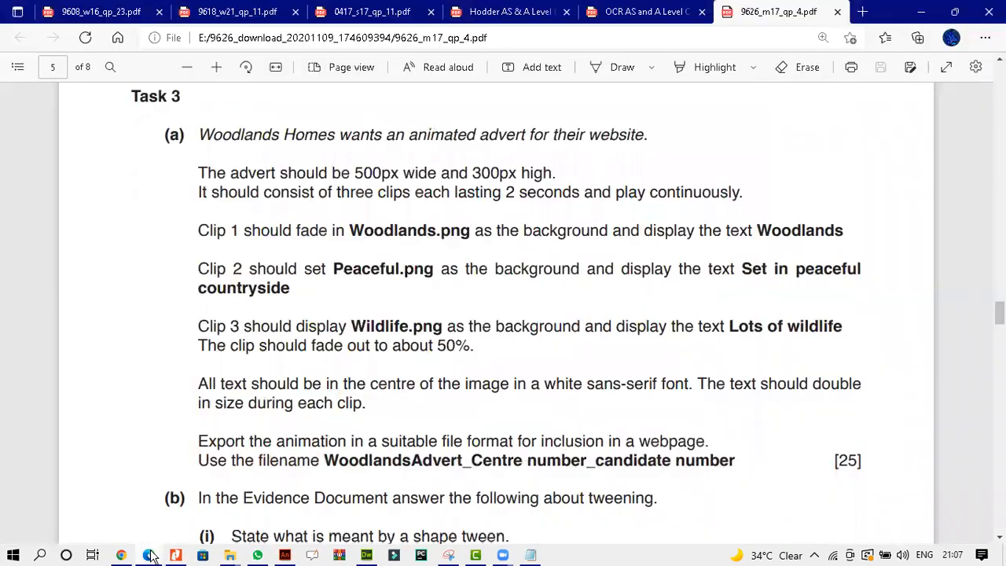
pyautogui.click(149, 555)
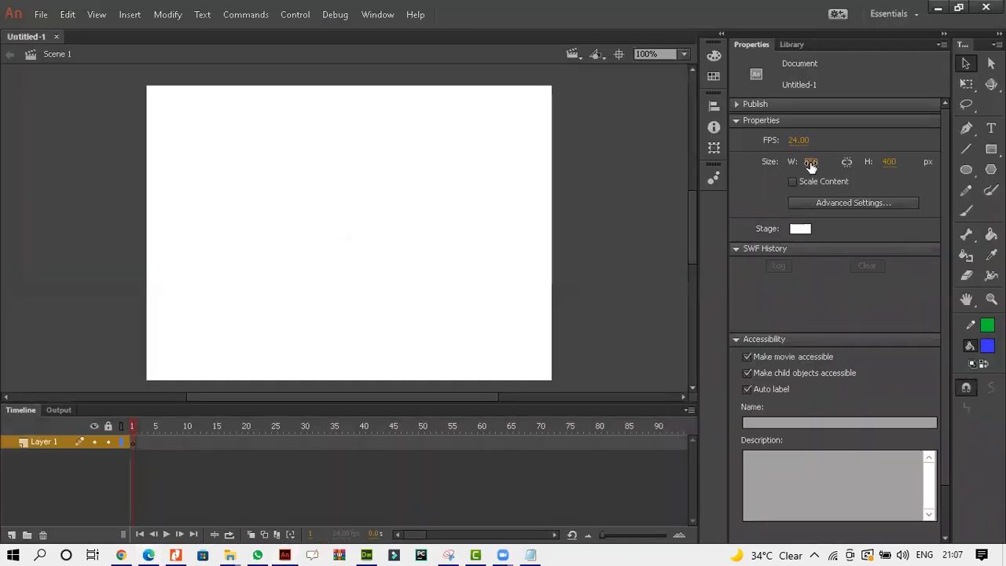
# Set the document's stage size to 500 by 300 px.
pyautogui.click(810, 163)
pyautogui.write('50')
pyautogui.click(887, 161)
pyautogui.write('300')
pyautogui.press('Return')
pyautogui.moveTo(691, 250); pyautogui.dragTo(691, 238)
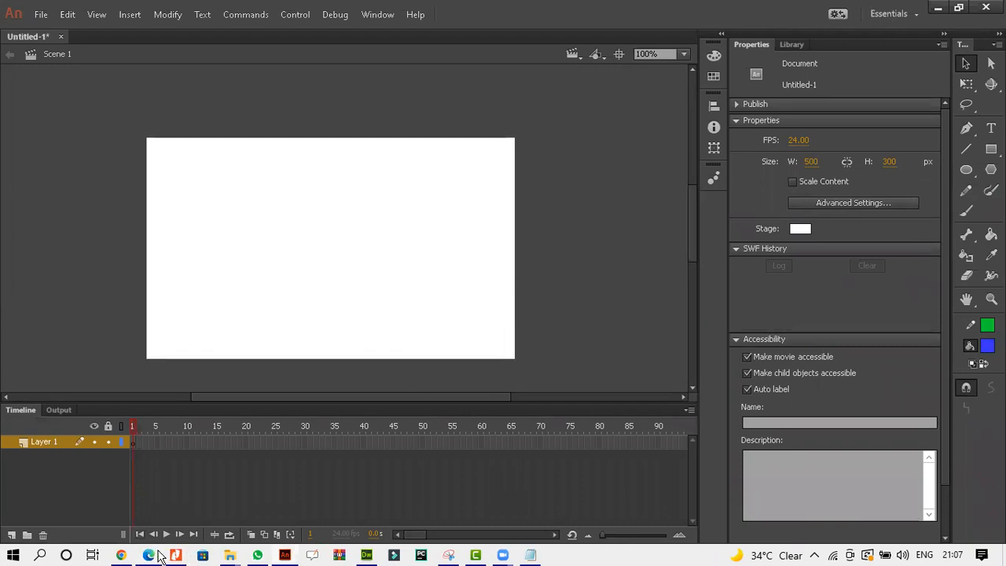
# On the question paper, use the Draw tool to tick the size line and circle 2 seconds.
pyautogui.click(158, 553)
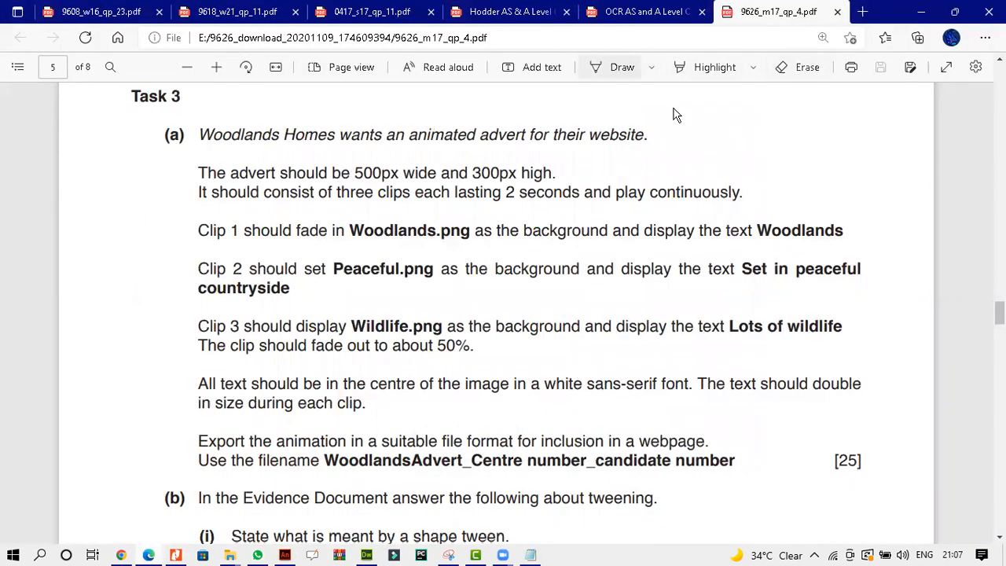
pyautogui.click(622, 67)
pyautogui.moveTo(555, 167); pyautogui.dragTo(629, 137)
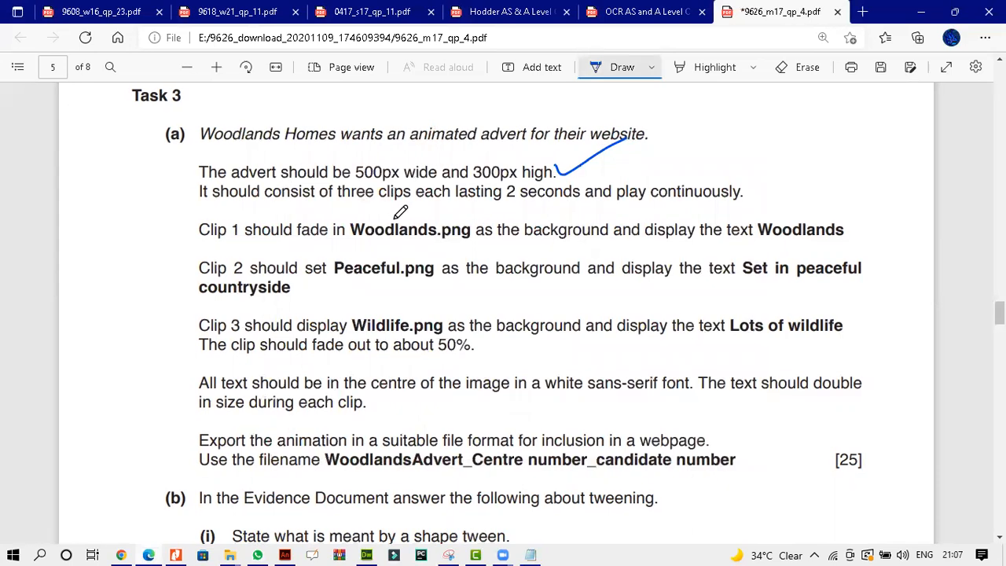
pyautogui.moveTo(505, 205); pyautogui.dragTo(578, 204)
pyautogui.moveTo(511, 179)
pyautogui.mouseDown()
pyautogui.moveTo(503, 196)
pyautogui.moveTo(583, 197)
pyautogui.moveTo(566, 178)
pyautogui.mouseUp()
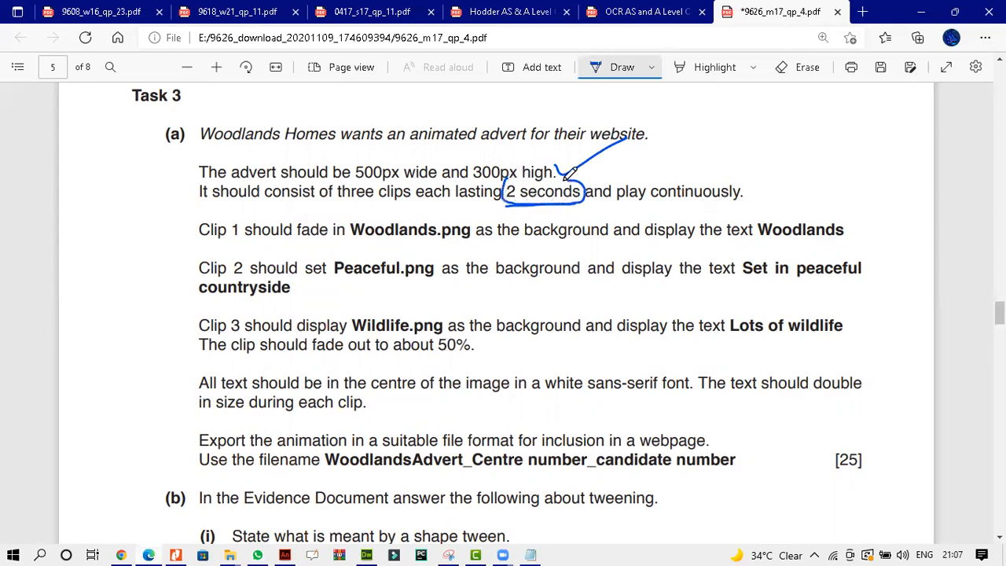
# Underline Clip 1, Woodlands.png, Woodlands and Set in on the question paper.
pyautogui.moveTo(200, 245); pyautogui.dragTo(235, 244)
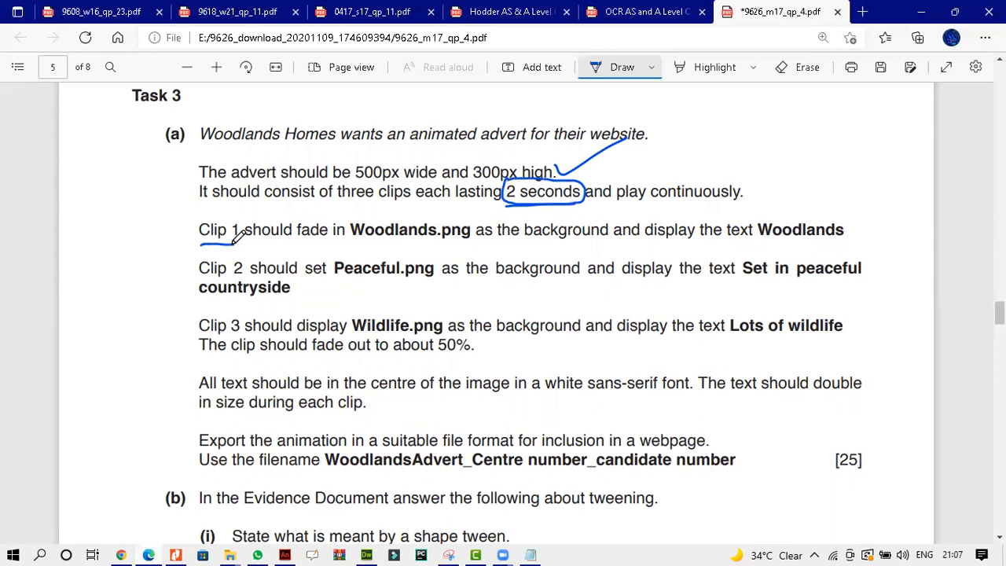
pyautogui.moveTo(352, 240); pyautogui.dragTo(451, 241)
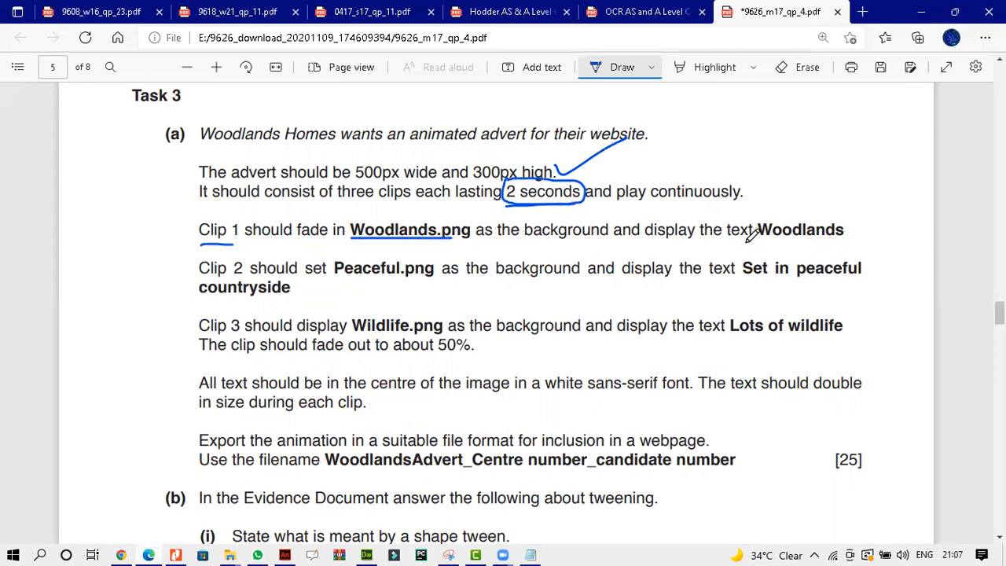
pyautogui.moveTo(760, 239); pyautogui.dragTo(843, 239)
pyautogui.moveTo(741, 292); pyautogui.dragTo(792, 289)
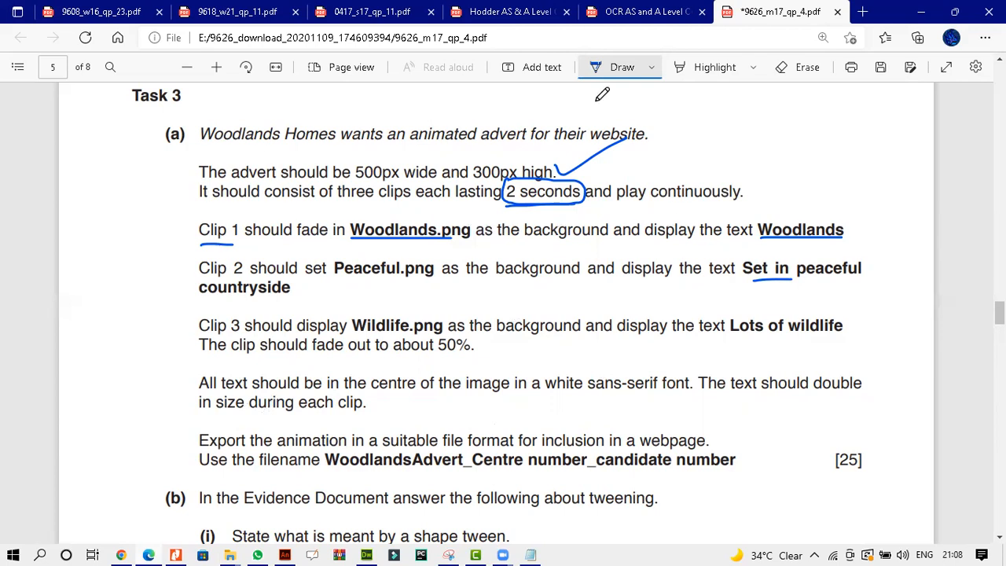
pyautogui.hotkey('alt', 'Tab')
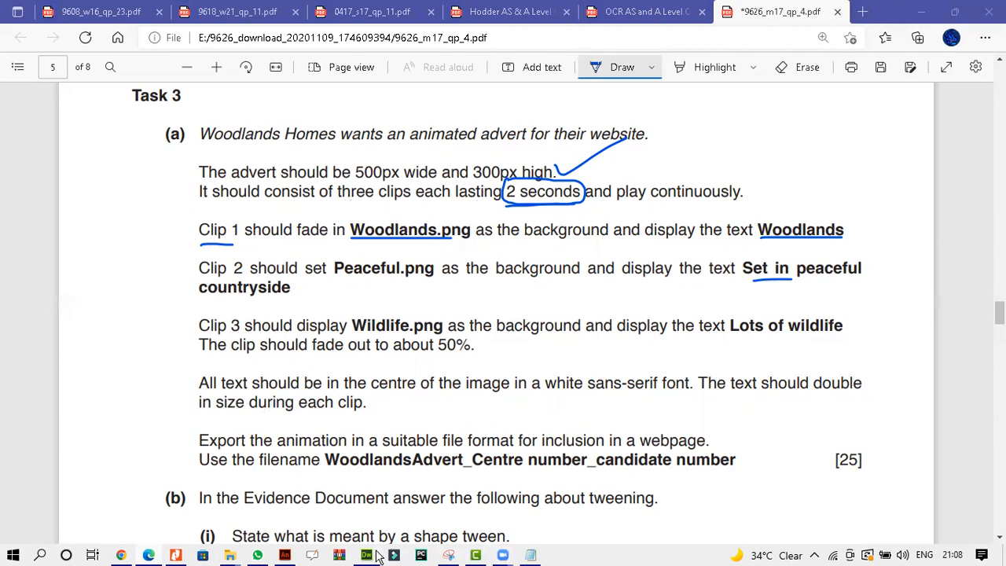
pyautogui.moveTo(286, 557)
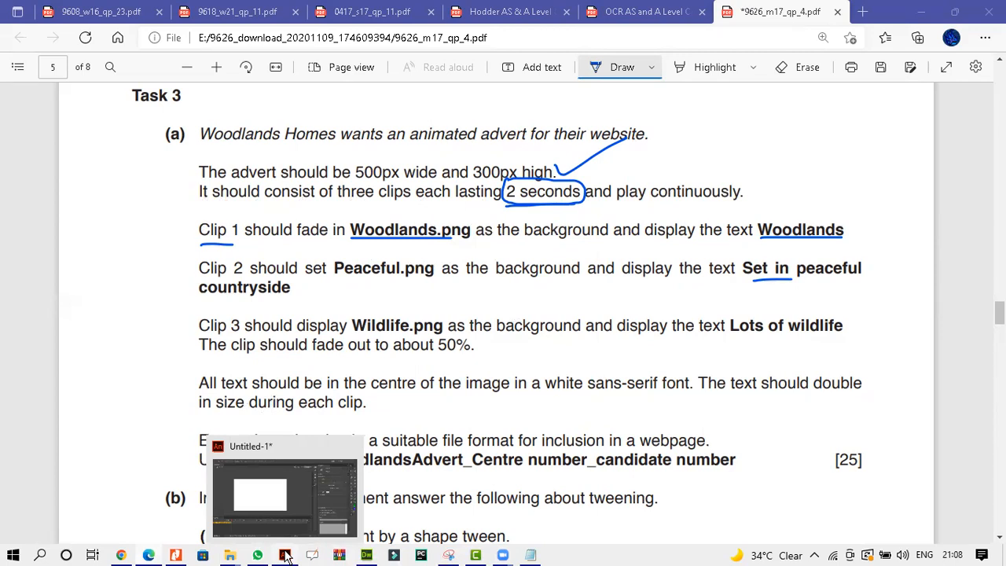
pyautogui.click(286, 557)
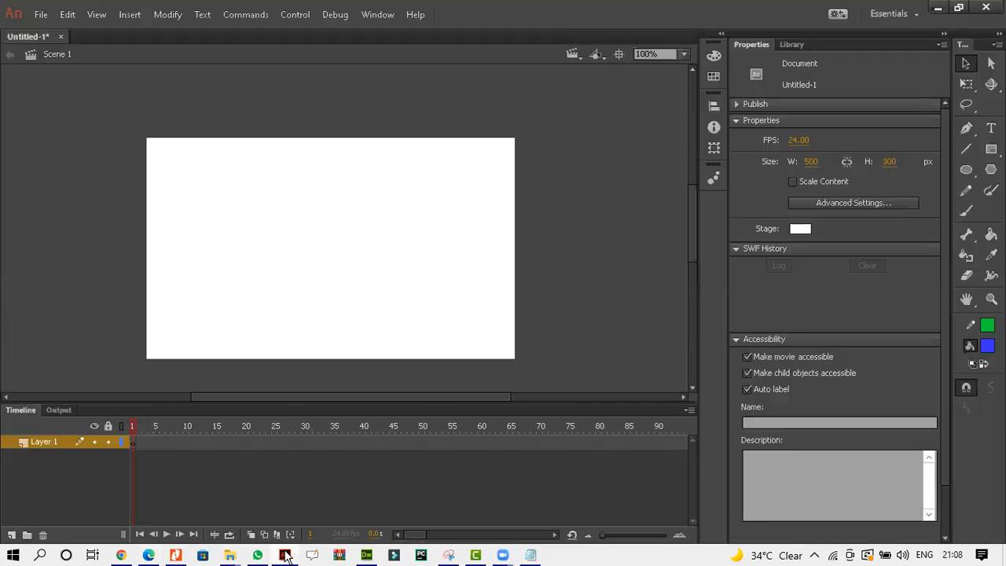
pyautogui.click(40, 15)
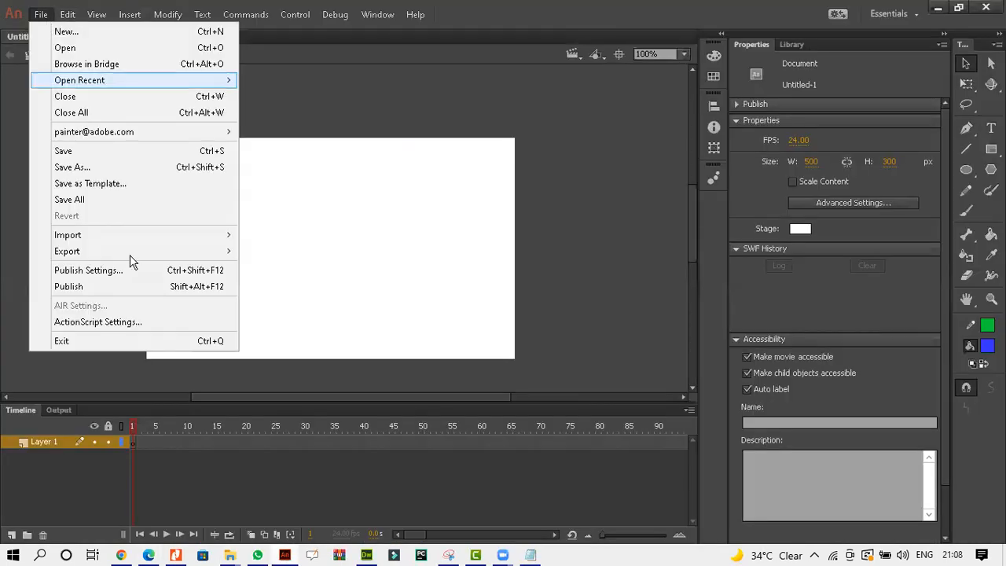
# Copy the Confidential Source Files 2017 folder path from the file explorer.
pyautogui.click(229, 555)
pyautogui.click(336, 511)
pyautogui.click(652, 136)
pyautogui.rightClick(652, 136)
pyautogui.click(686, 179)
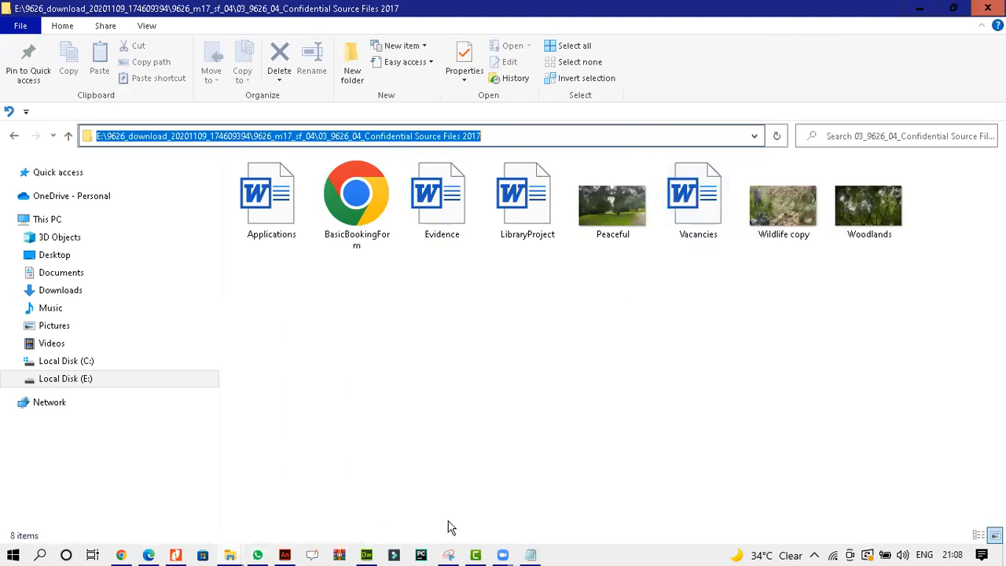
# Start Import to Stage and navigate the import dialog to the copied source-files folder path.
pyautogui.click(286, 557)
pyautogui.click(41, 14)
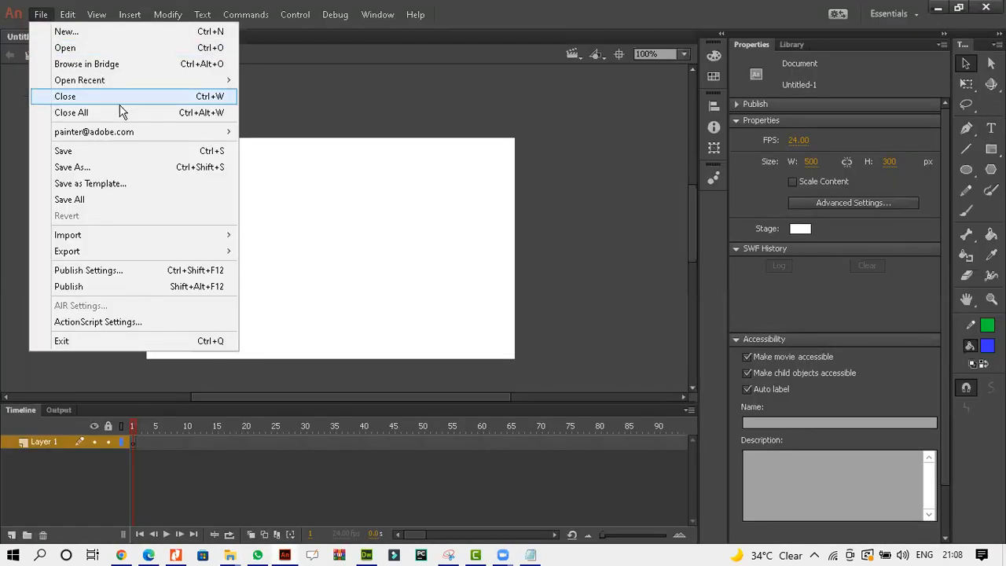
pyautogui.click(356, 123)
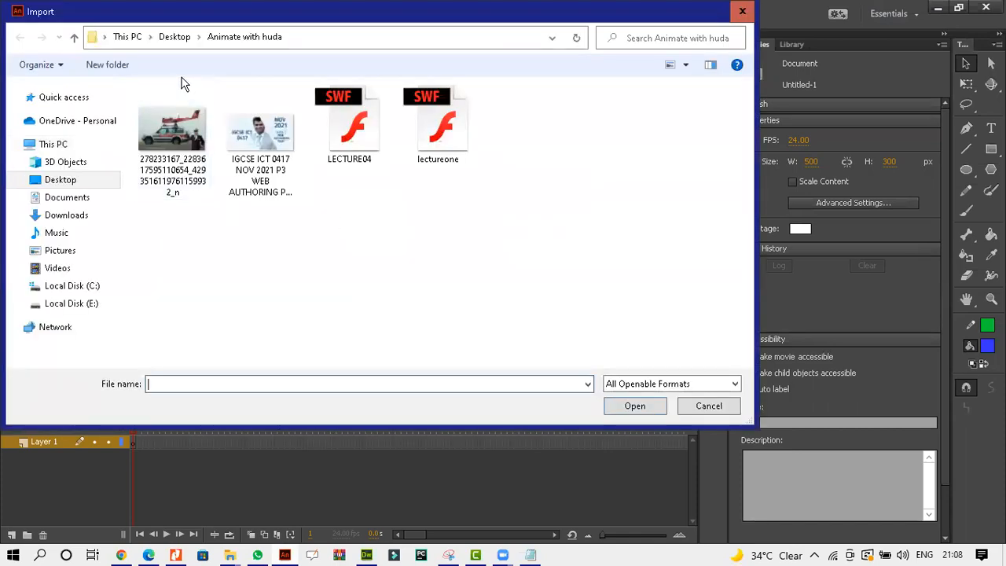
pyautogui.hotkey('alt', 'd')
pyautogui.hotkey('ctrl', 'v')
pyautogui.press('Return')
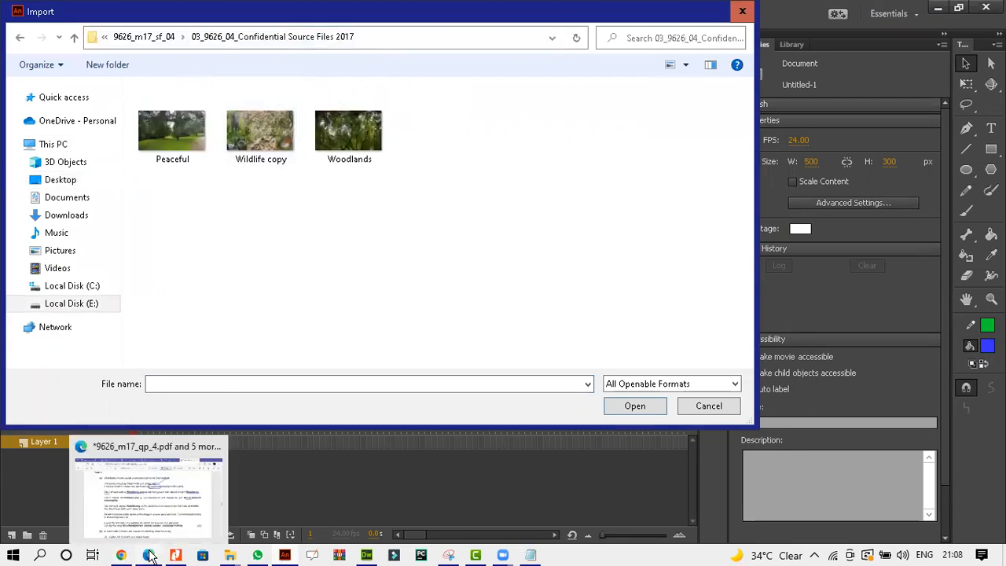
# Import Woodlands.png onto the stage.
pyautogui.click(148, 556)
pyautogui.click(150, 556)
pyautogui.doubleClick(327, 141)
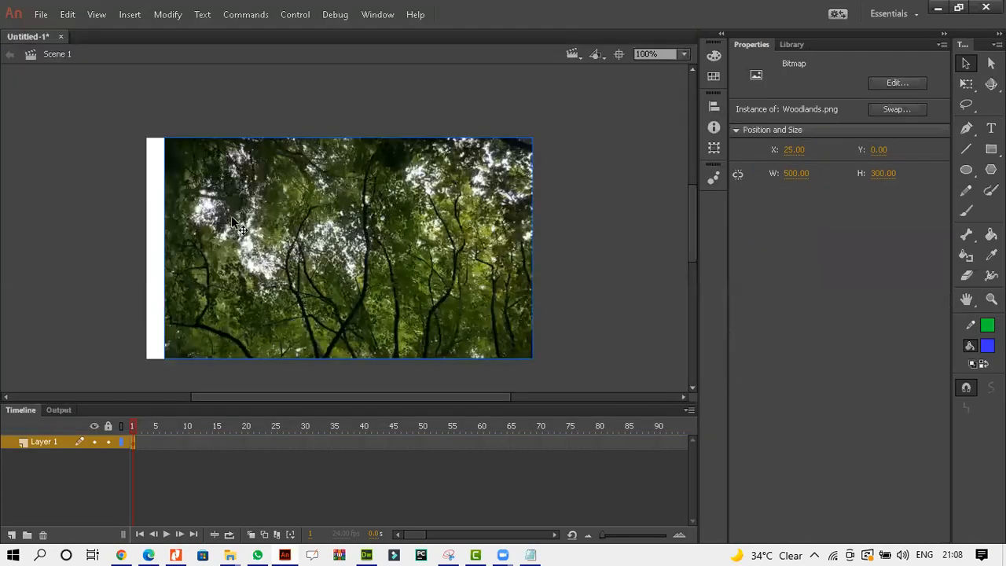
# Nudge the Woodlands image horizontally so it lines up with the stage's left edge.
pyautogui.press('Left')
pyautogui.press('Left')
pyautogui.press('Left')
pyautogui.press('Left')
pyautogui.press('Left')
pyautogui.press('Left')
pyautogui.press('Left')
pyautogui.press('Left')
pyautogui.press('Left')
pyautogui.press('Left')
pyautogui.press('Left')
pyautogui.press('Left')
pyautogui.press('Left')
pyautogui.press('Left')
pyautogui.press('Left')
pyautogui.press('Left')
pyautogui.press('Left')
pyautogui.press('Left')
pyautogui.press('Left')
pyautogui.press('Left')
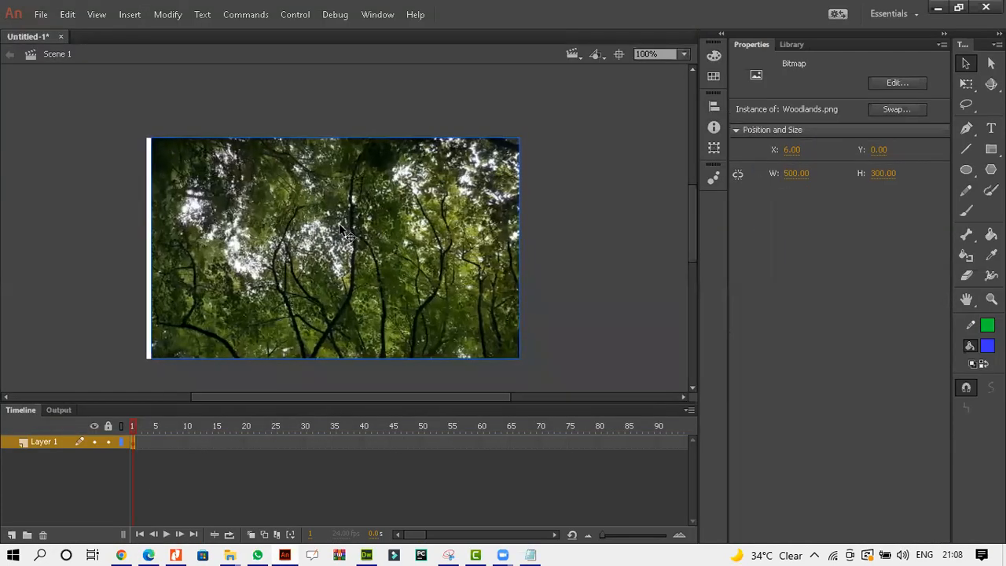
pyautogui.press('Right')
pyautogui.press('Right')
pyautogui.press('Right')
pyautogui.press('Right')
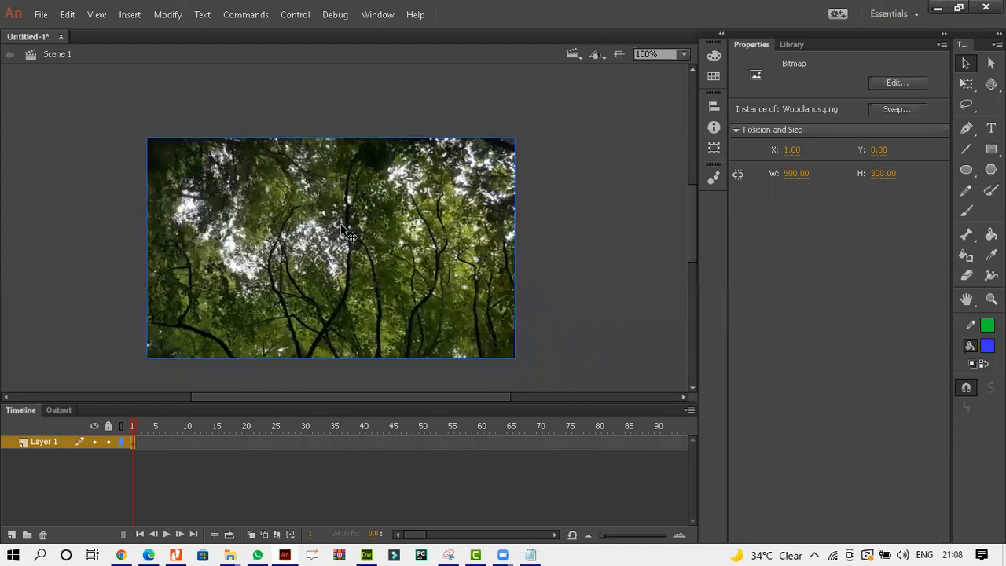
# Insert a keyframe at frame 48 of the image layer.
pyautogui.click(563, 219)
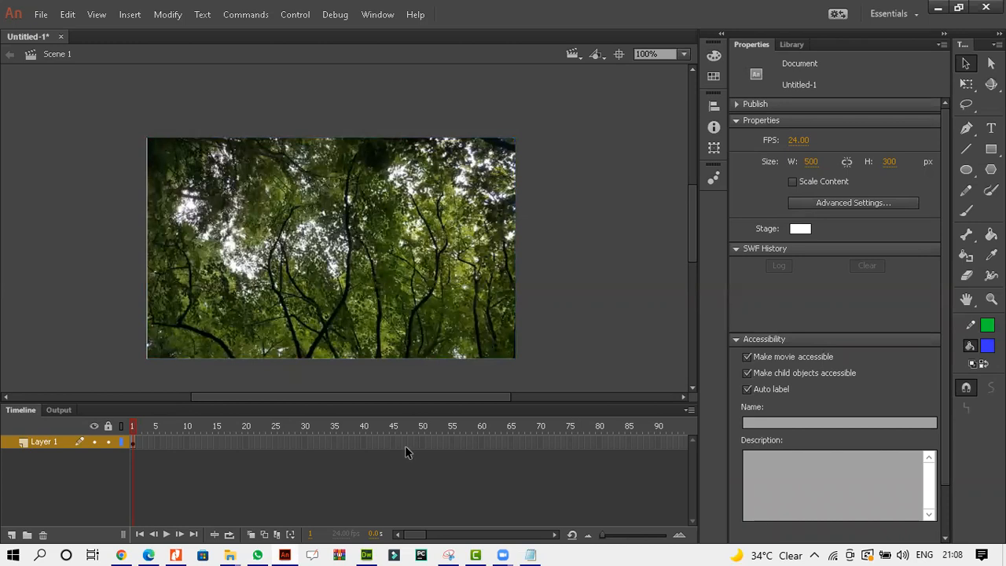
pyautogui.rightClick(411, 443)
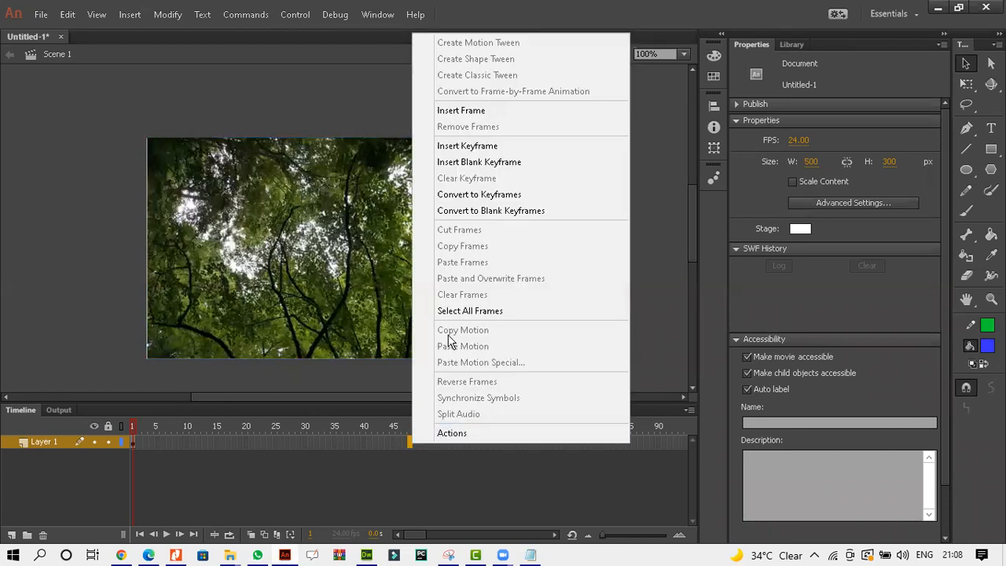
pyautogui.click(460, 143)
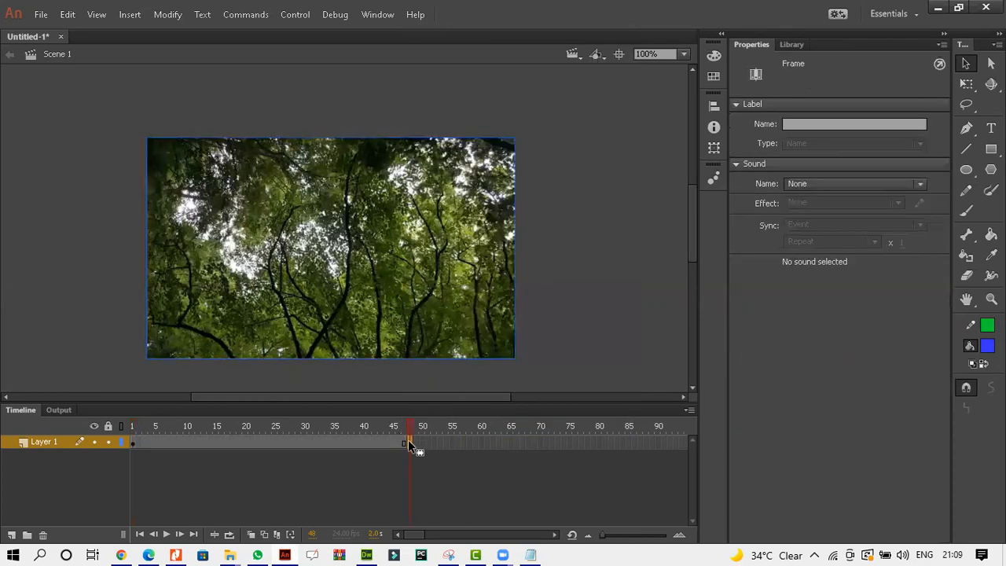
# Create a classic tween on the image layer between frames 1 and 48.
pyautogui.rightClick(409, 441)
pyautogui.click(464, 74)
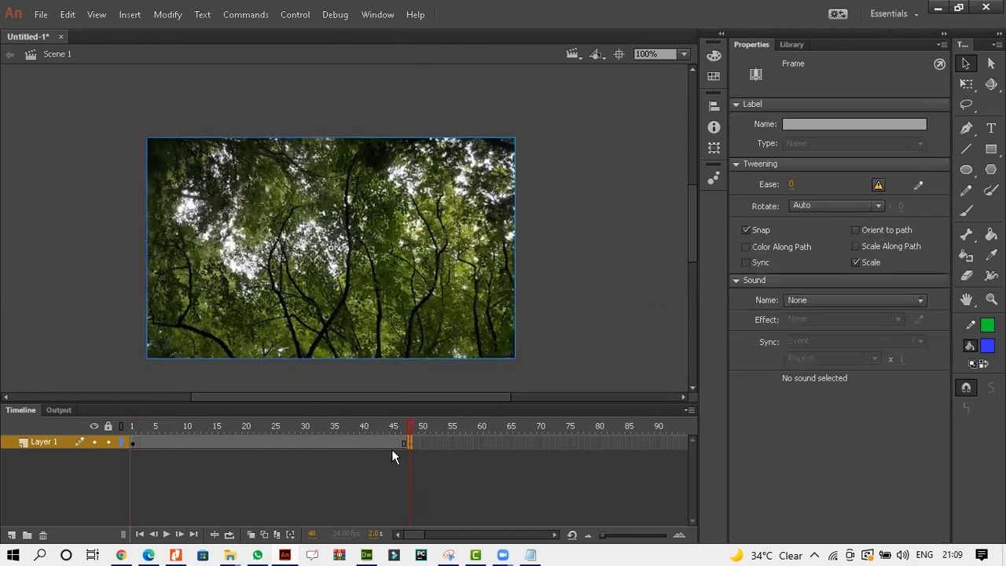
pyautogui.rightClick(391, 444)
pyautogui.click(480, 70)
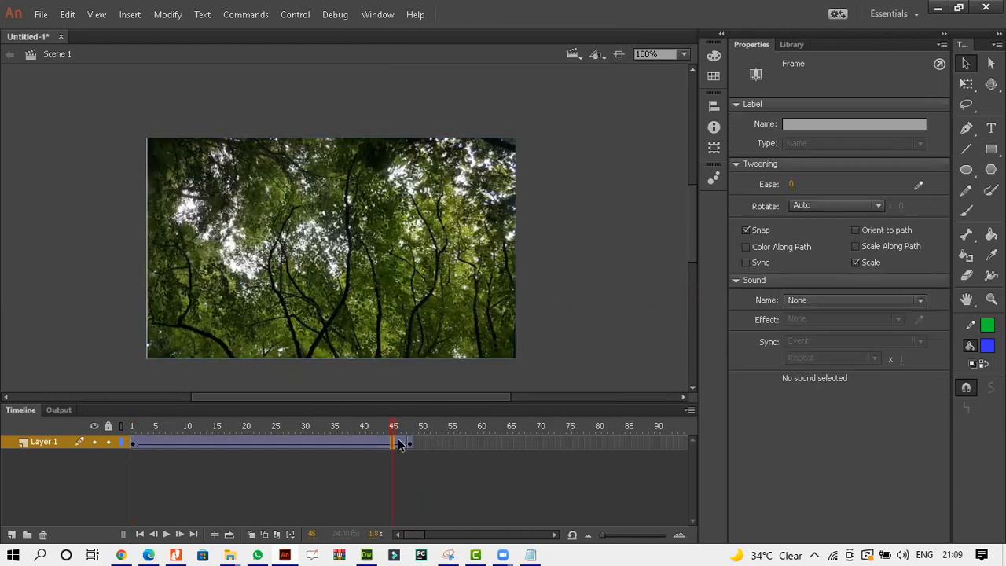
pyautogui.click(410, 441)
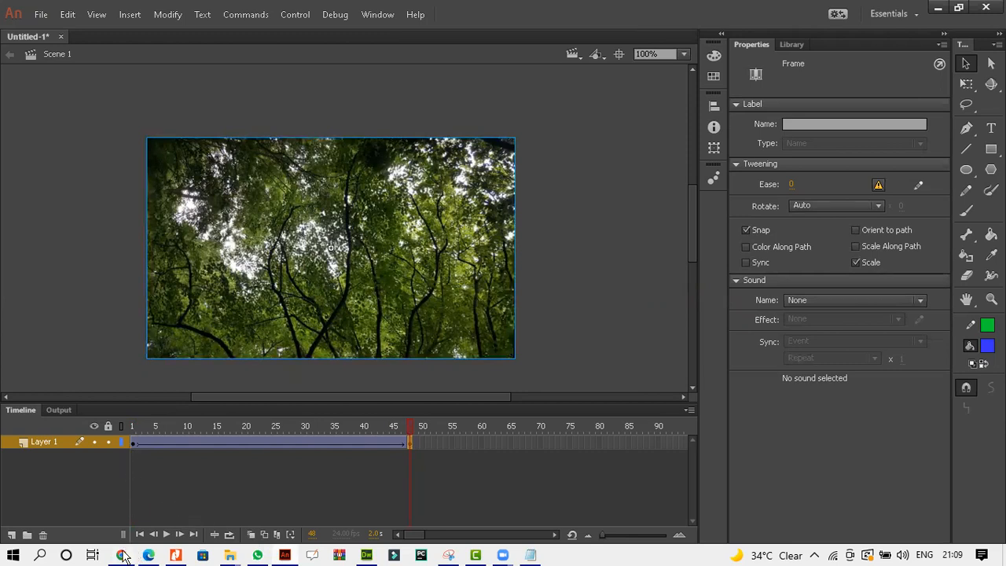
# Select the Woodlands image at frame 1, set its color effect to Alpha at 3%, and play the fade-in.
pyautogui.click(147, 555)
pyautogui.click(148, 556)
pyautogui.click(134, 445)
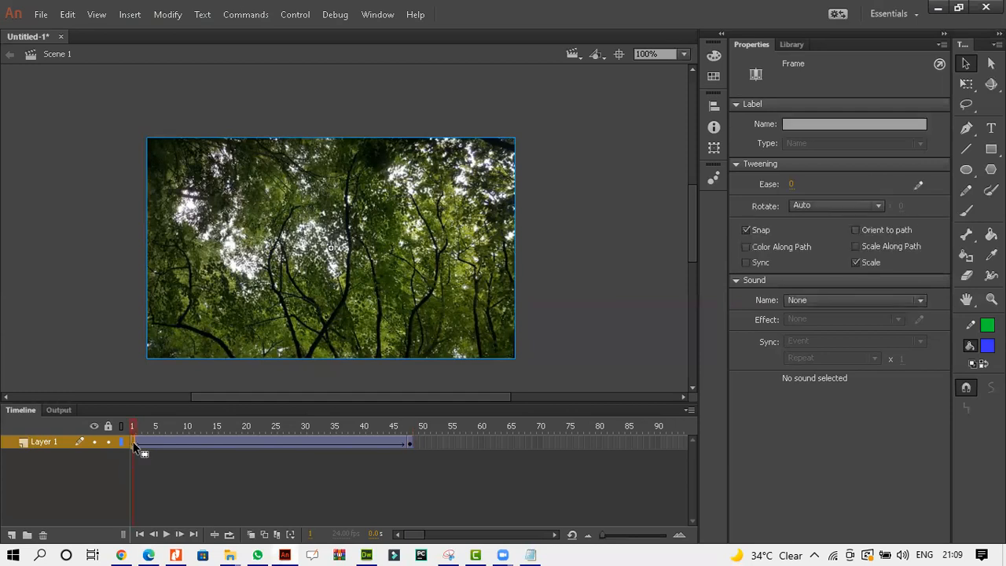
pyautogui.click(112, 316)
pyautogui.click(236, 297)
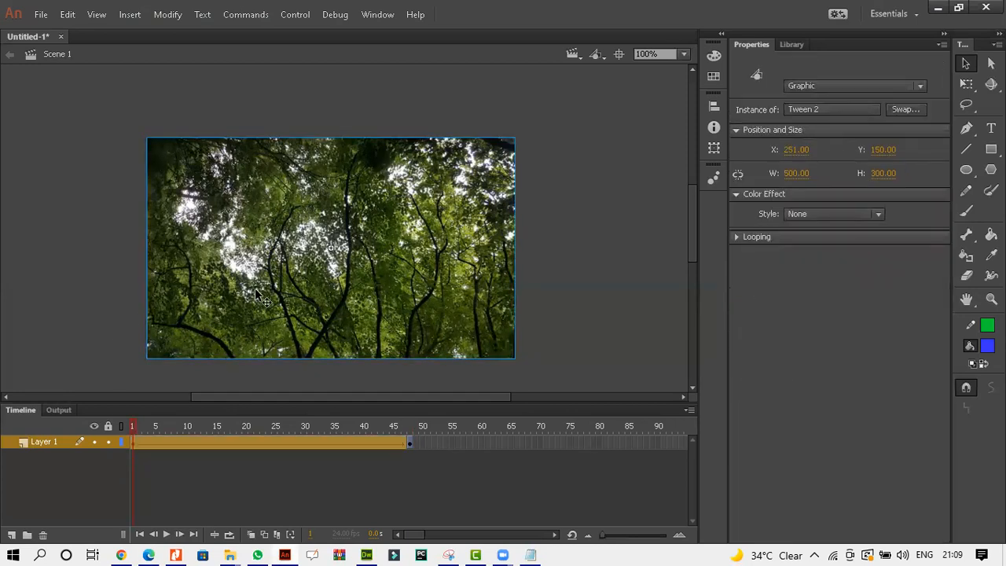
pyautogui.click(827, 218)
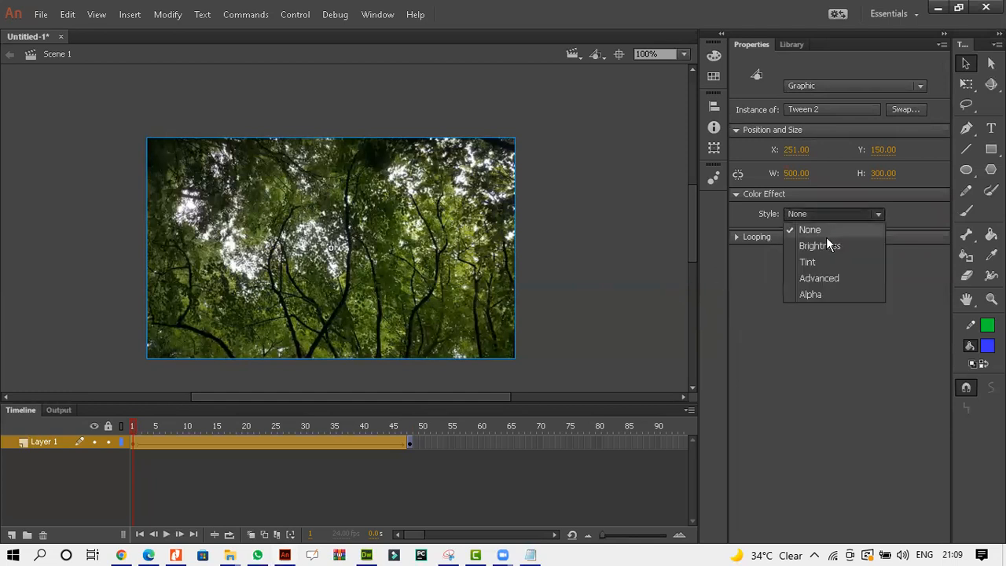
pyautogui.click(824, 293)
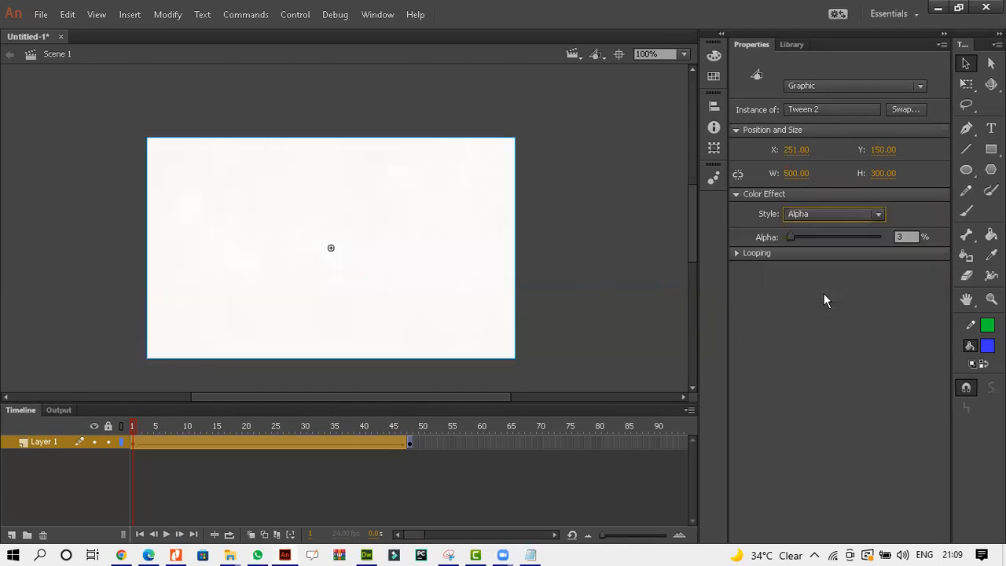
pyautogui.click(572, 242)
pyautogui.press('Return')
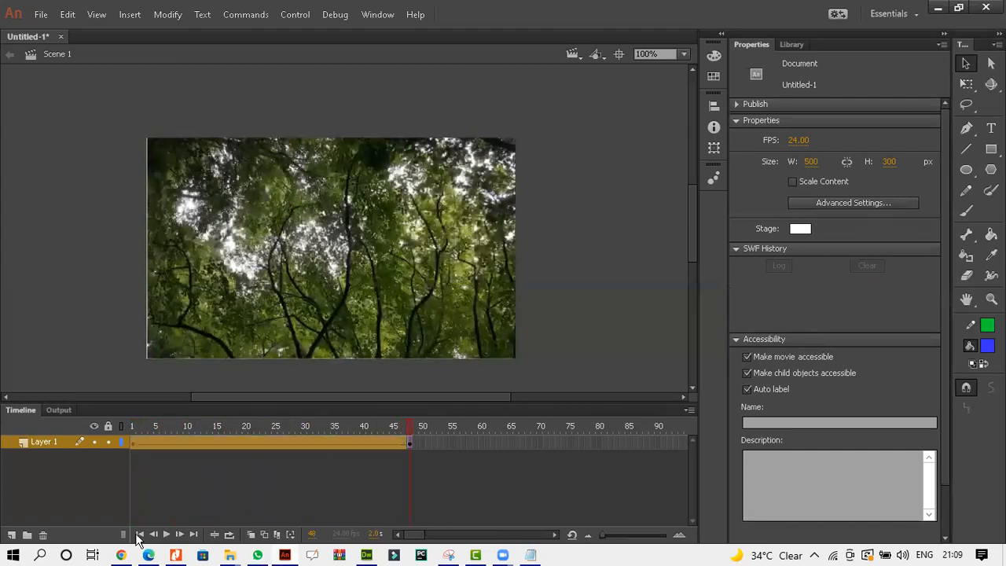
# Copy the word Woodlands from the Task 3 question paper and return to Animate.
pyautogui.click(148, 555)
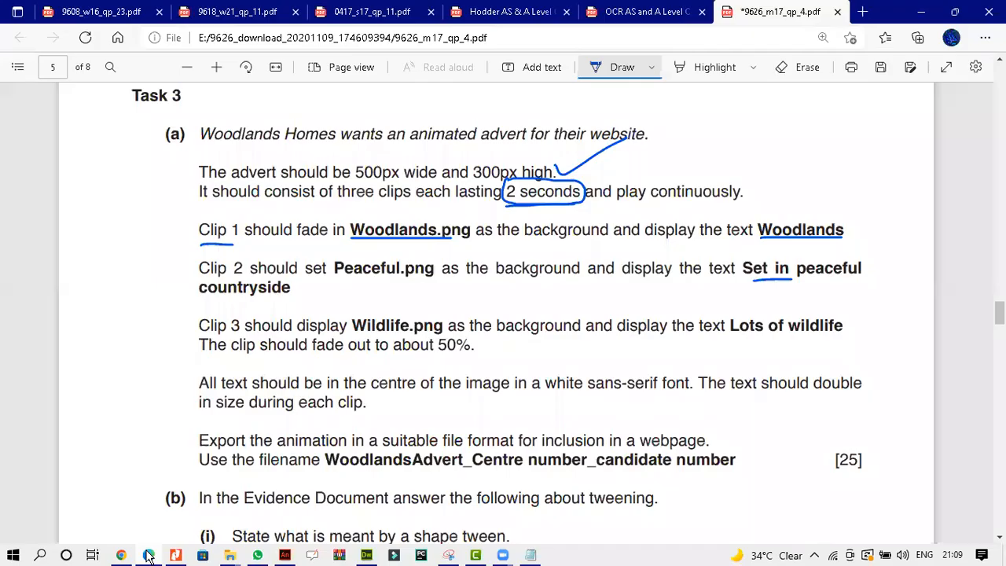
pyautogui.click(597, 69)
pyautogui.moveTo(757, 229); pyautogui.dragTo(844, 230)
pyautogui.click(865, 106)
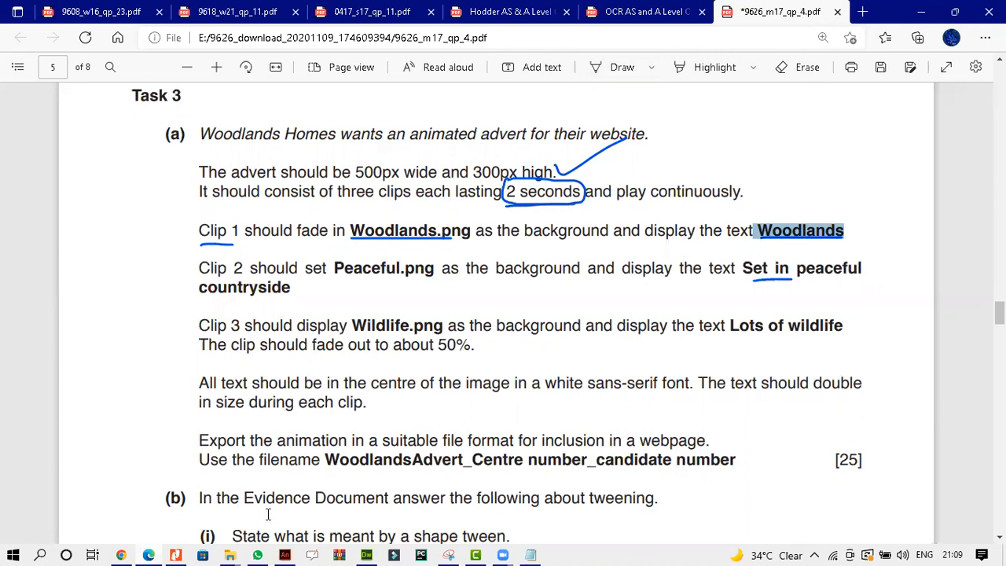
pyautogui.click(285, 555)
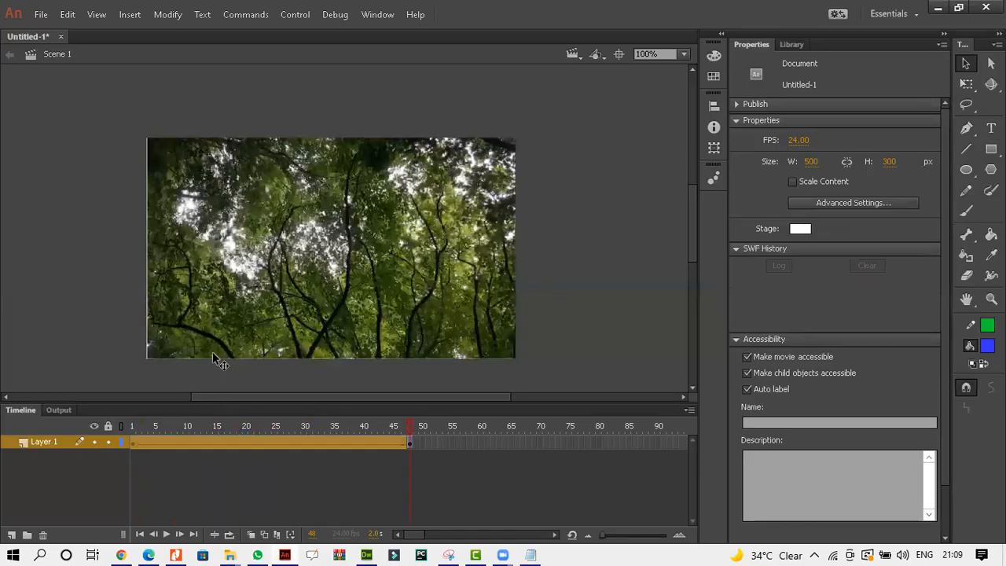
# Add a new layer and paste the Woodlands text onto the stage with the Text tool.
pyautogui.click(11, 535)
pyautogui.click(991, 128)
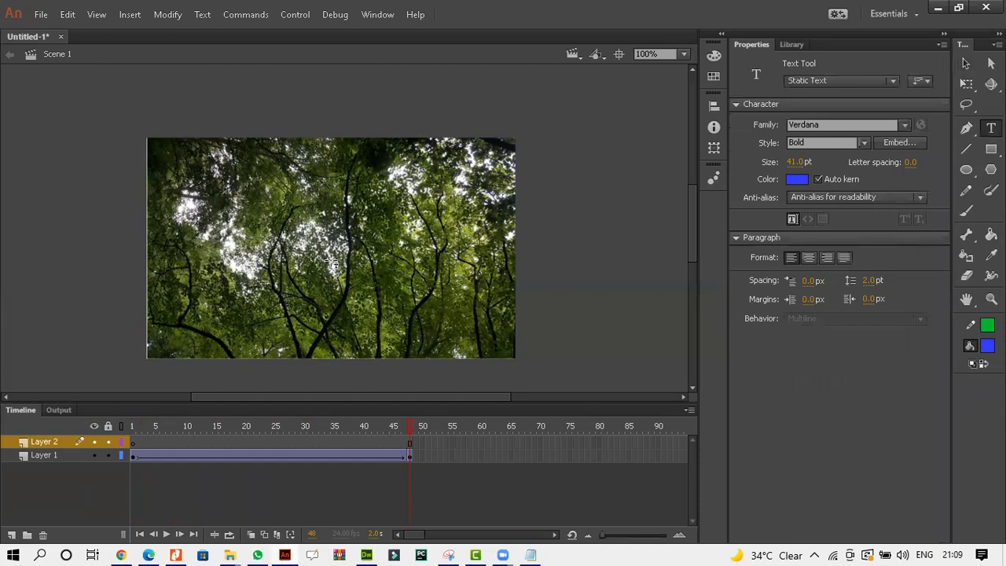
pyautogui.click(283, 250)
pyautogui.click(279, 253)
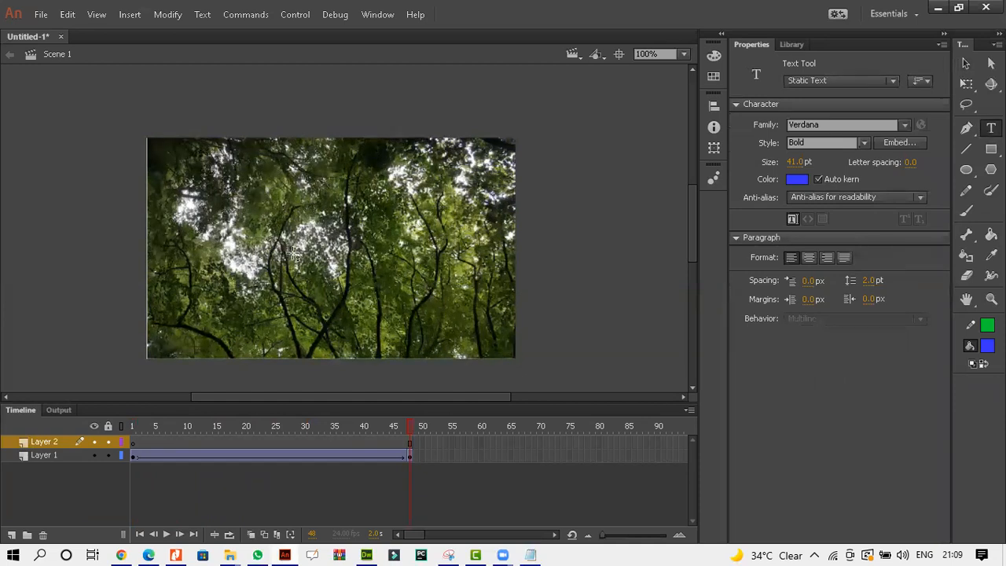
pyautogui.click(289, 251)
pyautogui.hotkey('ctrl', 'v')
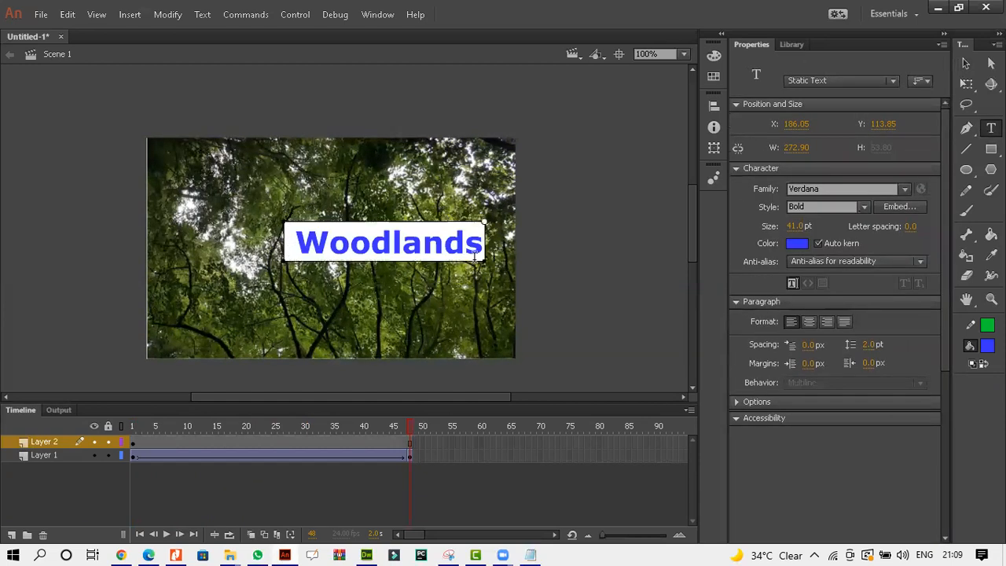
# Set the Woodlands text color to white #FFFFFF.
pyautogui.hotkey('ctrl', 'a')
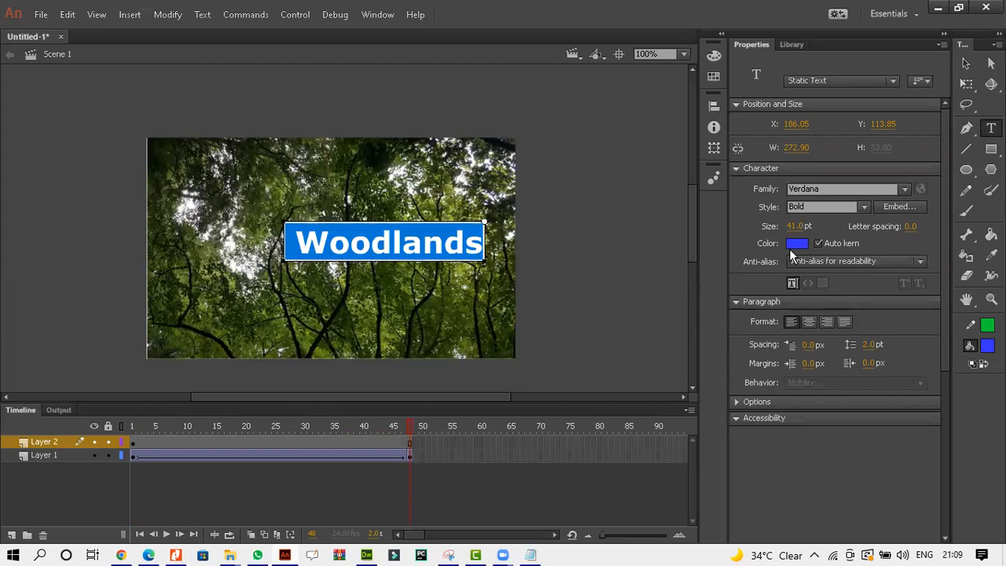
pyautogui.click(796, 244)
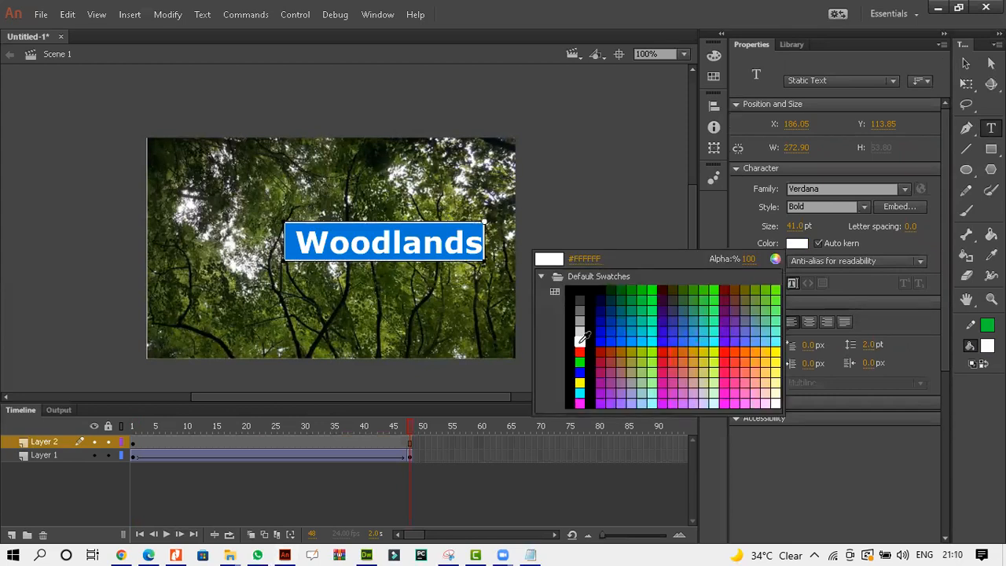
pyautogui.click(580, 341)
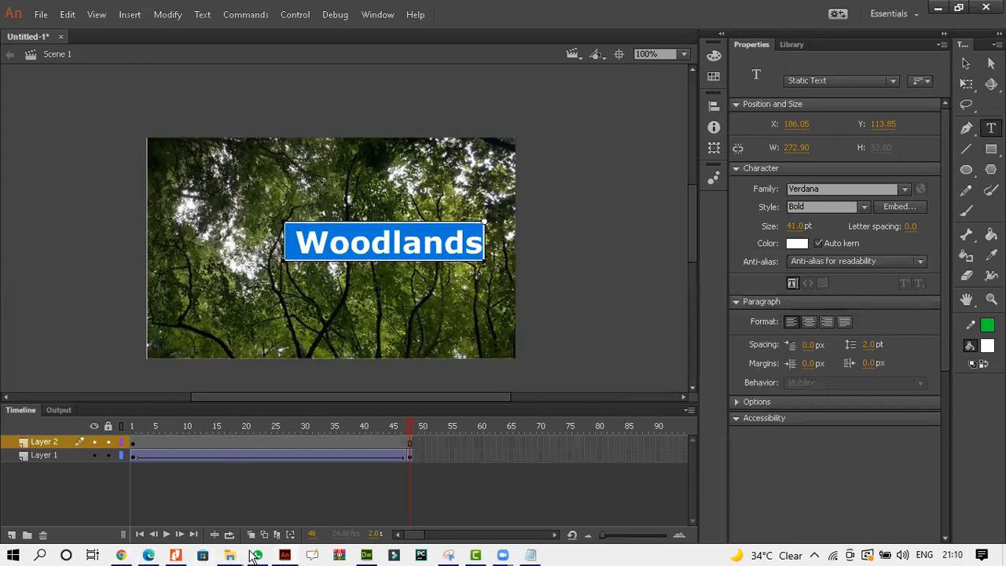
# Check the task requirements and move the Woodlands text to the centre of the image.
pyautogui.click(150, 556)
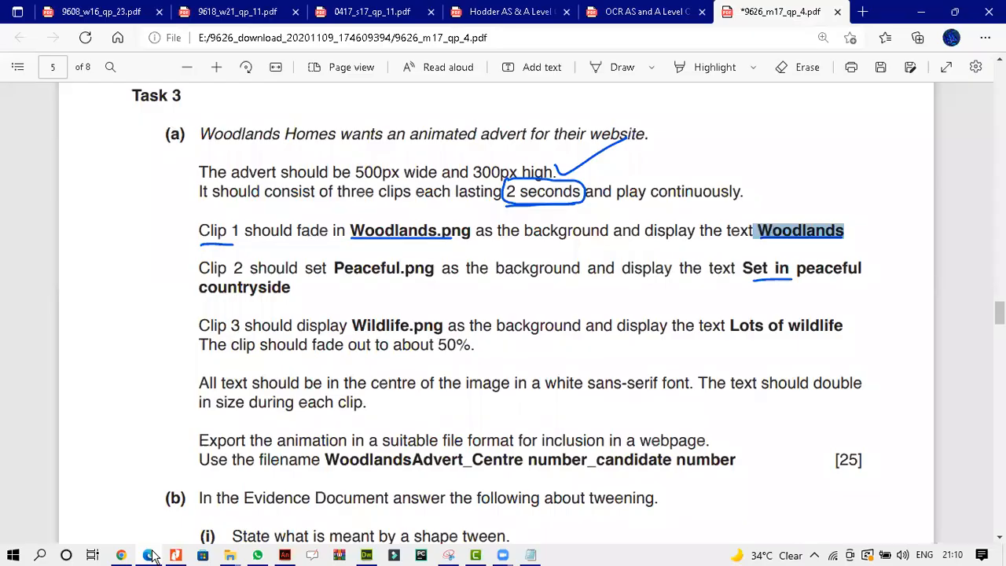
pyautogui.click(150, 556)
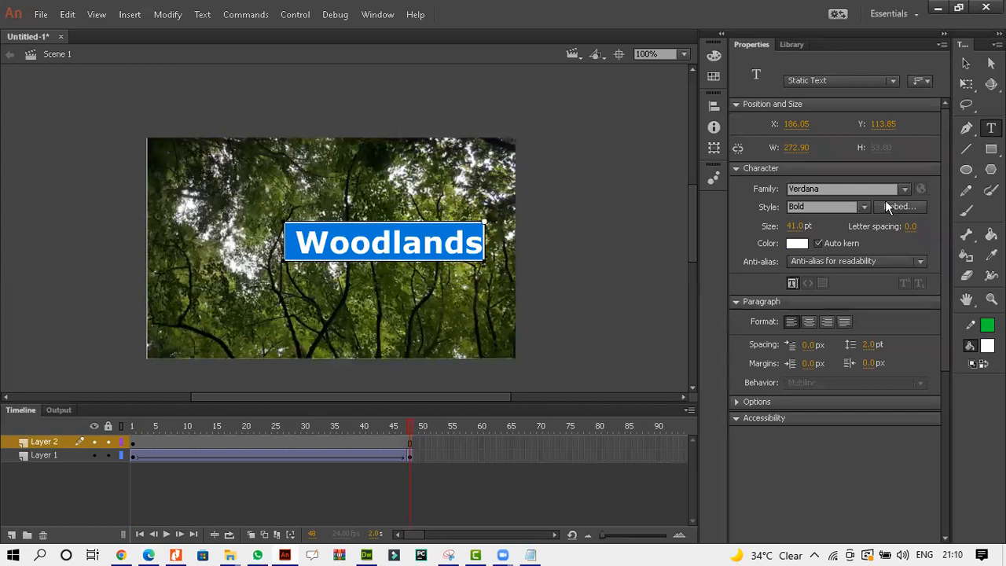
pyautogui.click(967, 73)
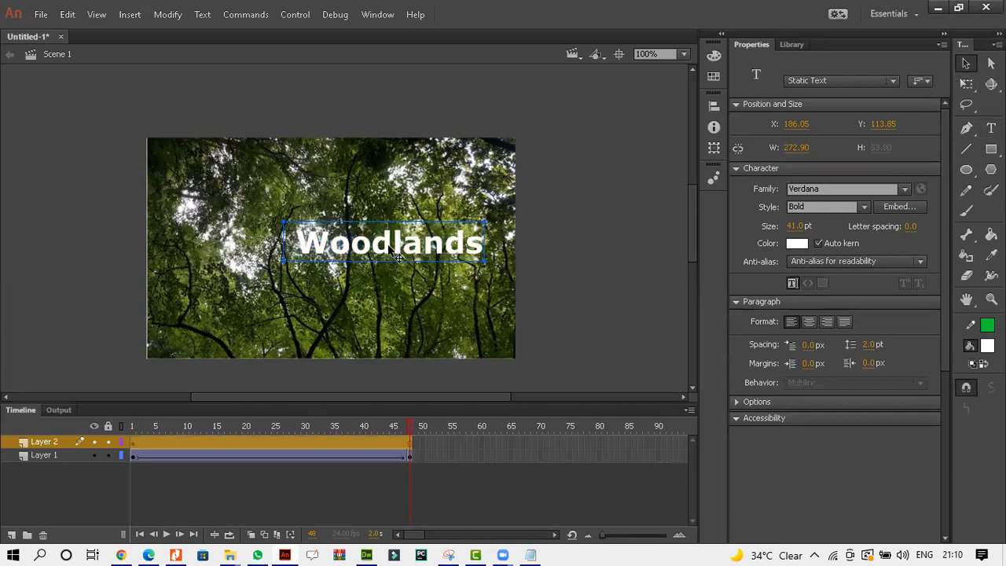
pyautogui.moveTo(392, 250); pyautogui.dragTo(347, 274)
pyautogui.click(399, 303)
pyautogui.click(358, 272)
pyautogui.moveTo(360, 271); pyautogui.dragTo(360, 261)
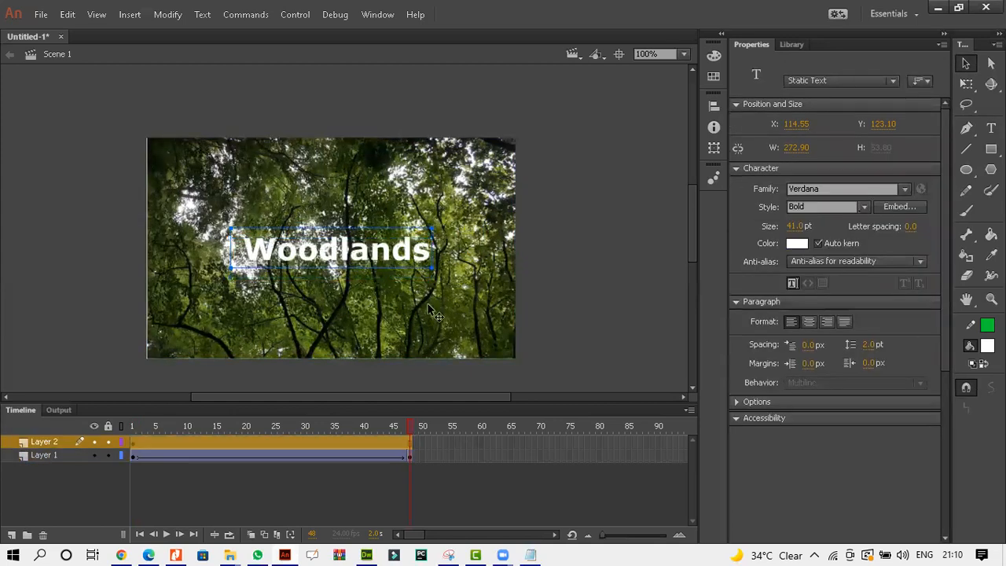
# Set the Woodlands text size to 14 pt.
pyautogui.click(991, 128)
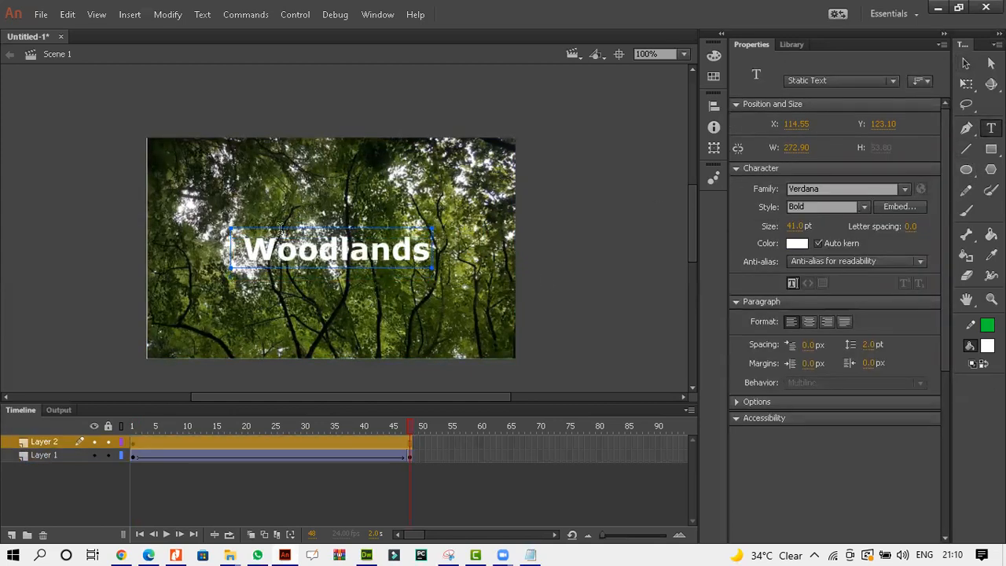
pyautogui.click(146, 556)
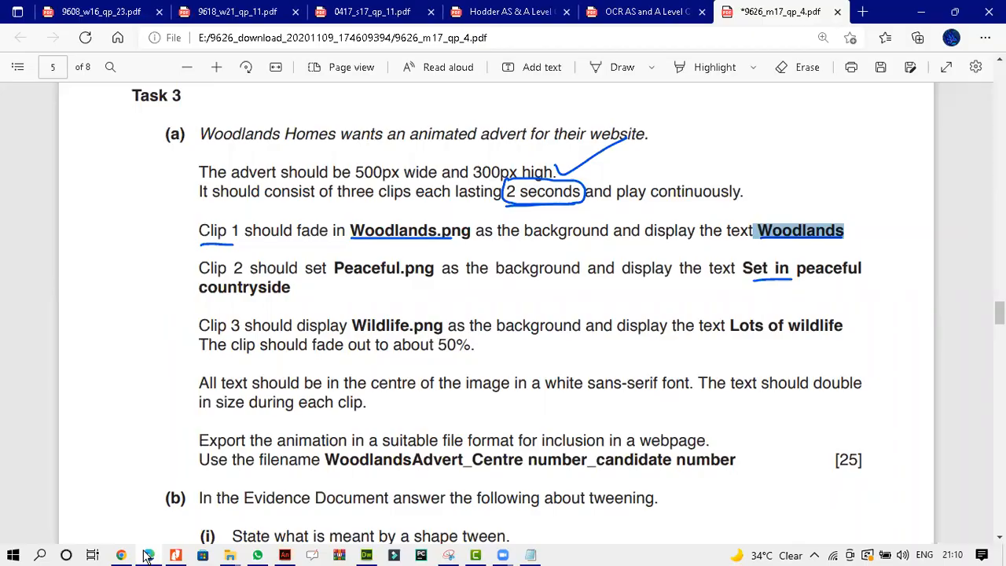
pyautogui.click(146, 556)
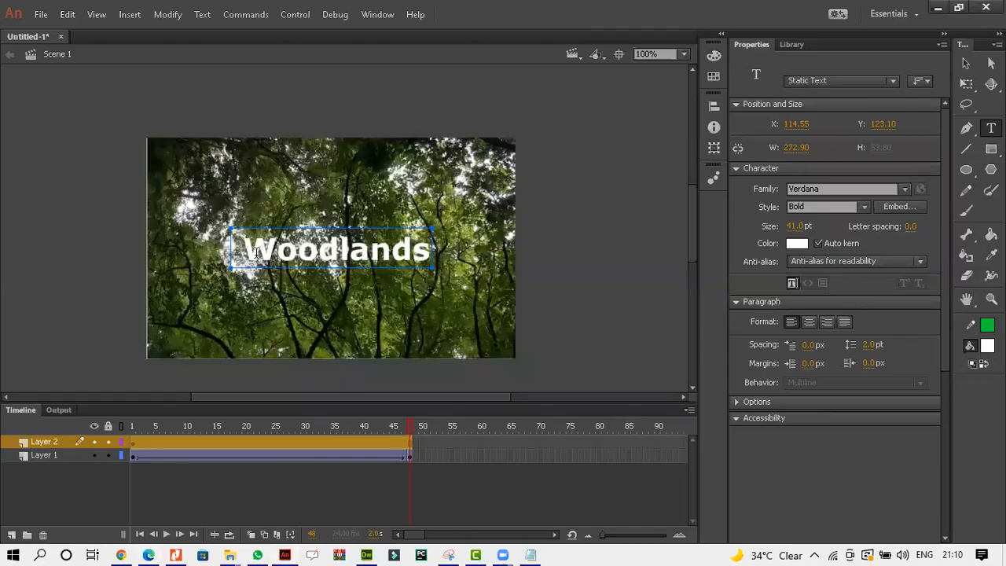
pyautogui.moveTo(237, 251); pyautogui.dragTo(454, 255)
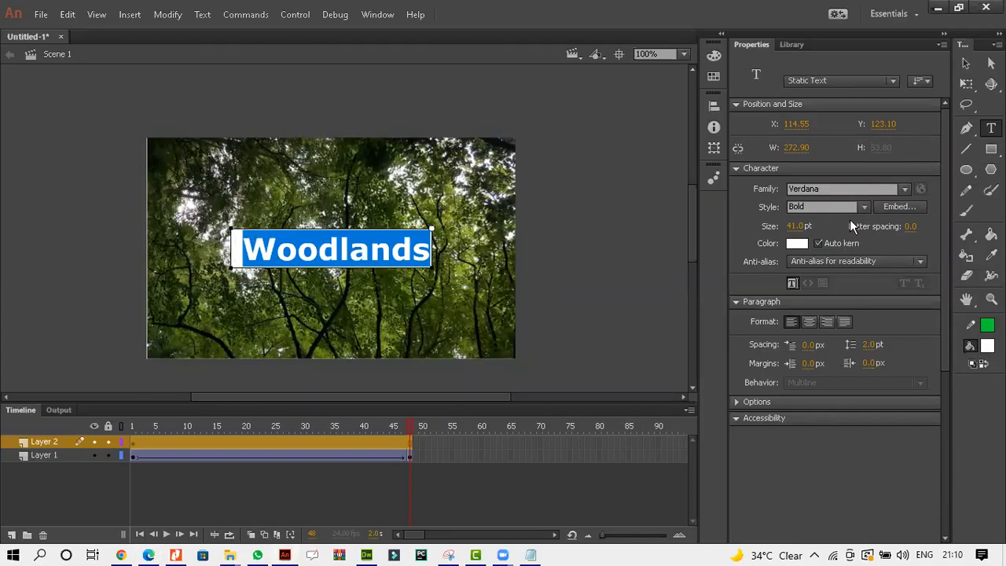
pyautogui.click(798, 226)
pyautogui.write('14')
pyautogui.click(965, 63)
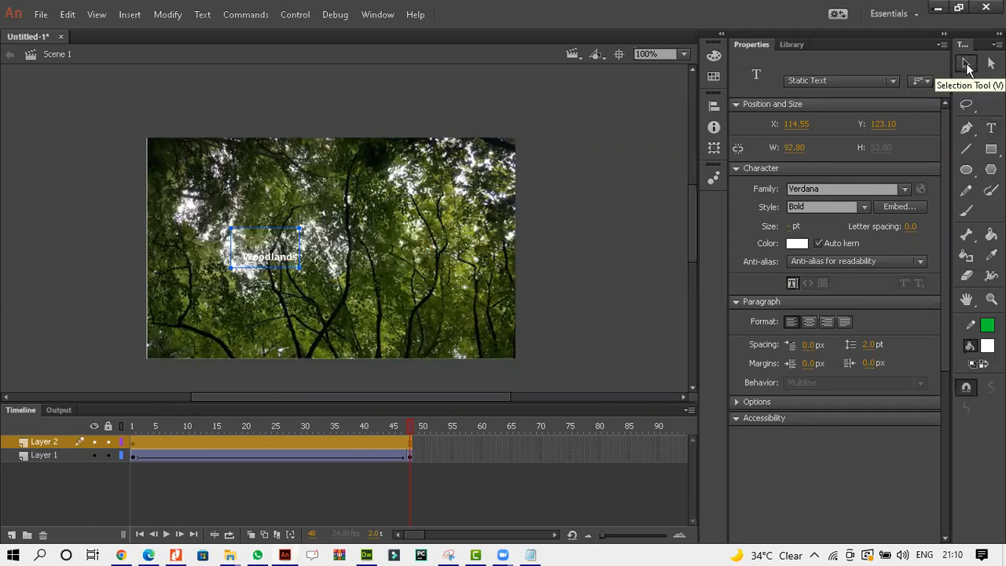
# Move the resized Woodlands text back to the centre of the image and reselect it.
pyautogui.moveTo(266, 262); pyautogui.dragTo(326, 256)
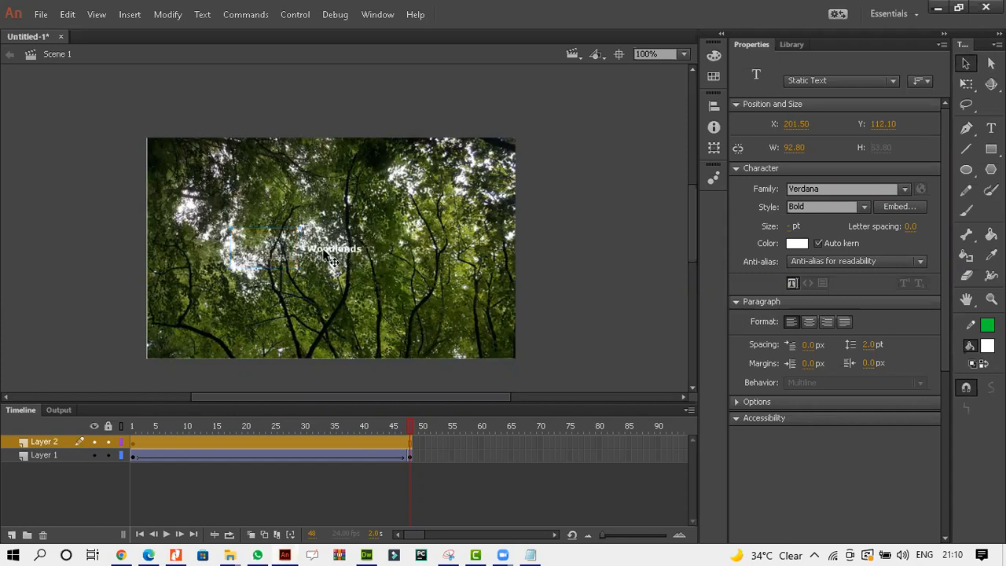
pyautogui.click(452, 328)
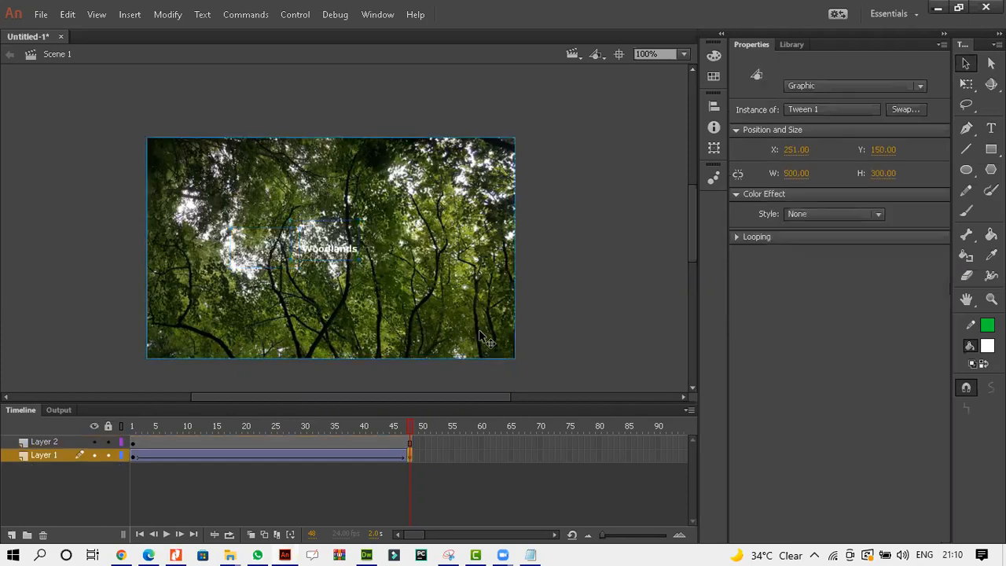
pyautogui.click(314, 250)
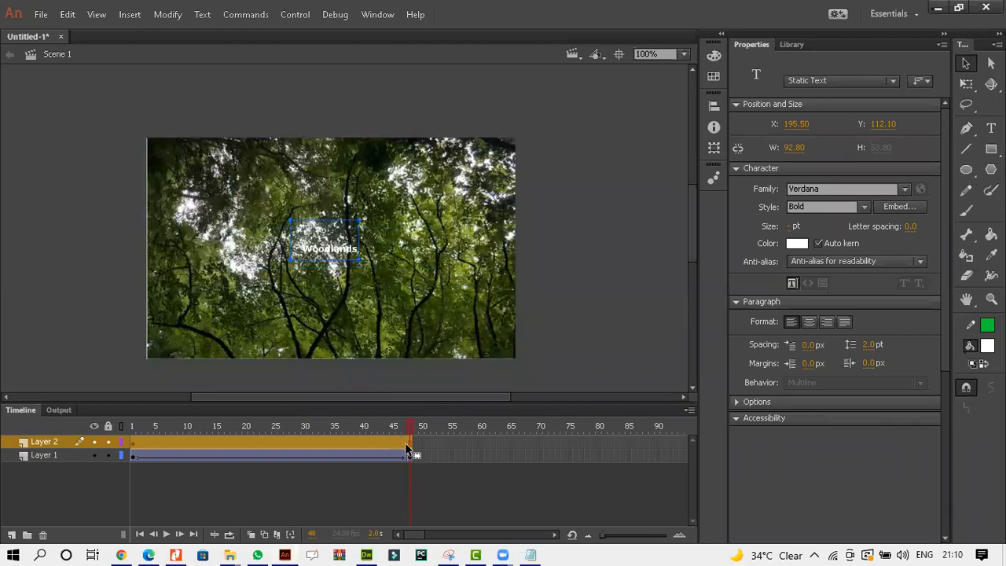
# Create a classic tween on the text layer spanning frames 1 to 48.
pyautogui.rightClick(408, 443)
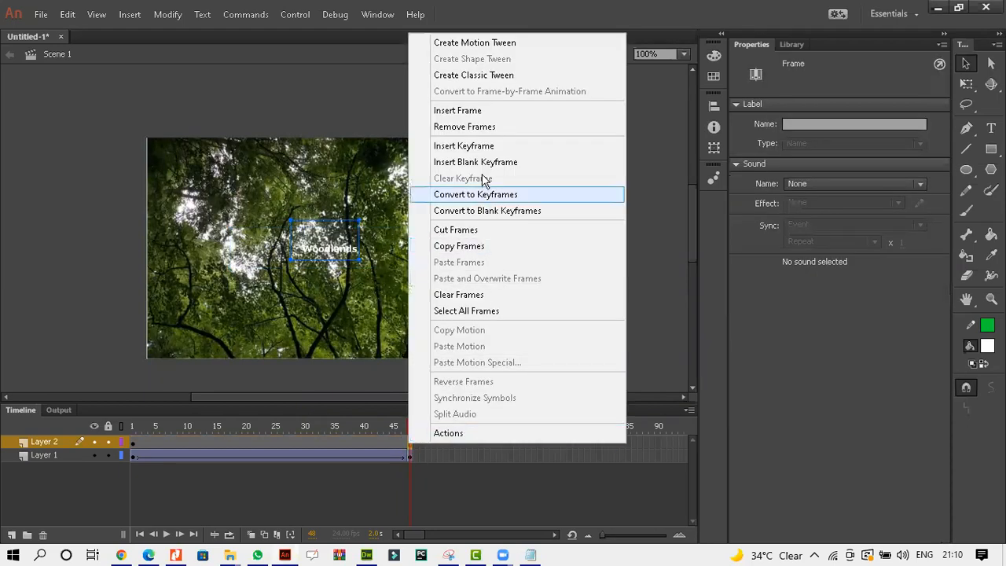
pyautogui.click(404, 445)
pyautogui.rightClick(404, 445)
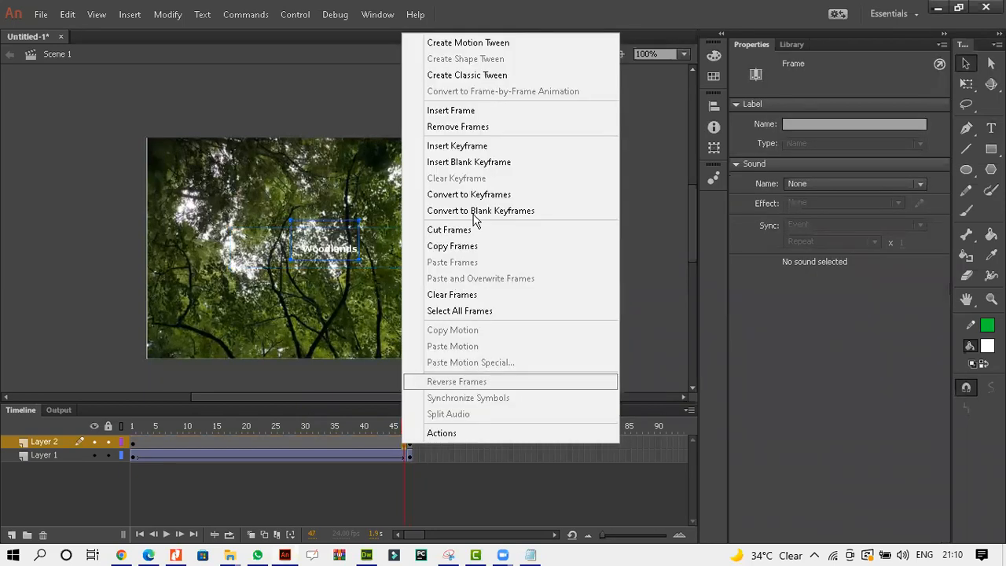
pyautogui.click(477, 76)
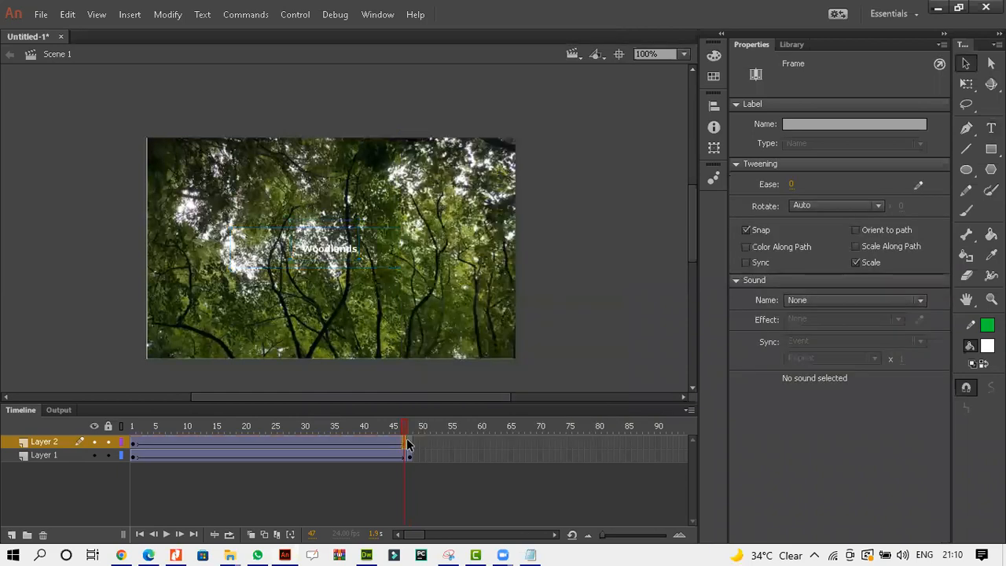
pyautogui.click(409, 445)
pyautogui.rightClick(409, 444)
pyautogui.click(474, 76)
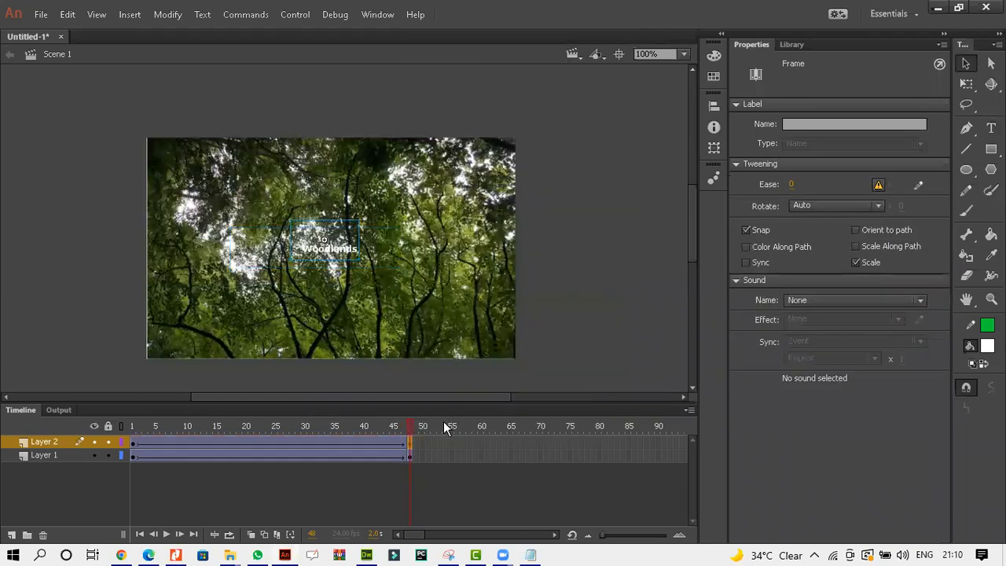
# Set the Woodlands text inside the end-keyframe tween symbol to 24 pt and return to Scene 1.
pyautogui.press('t')
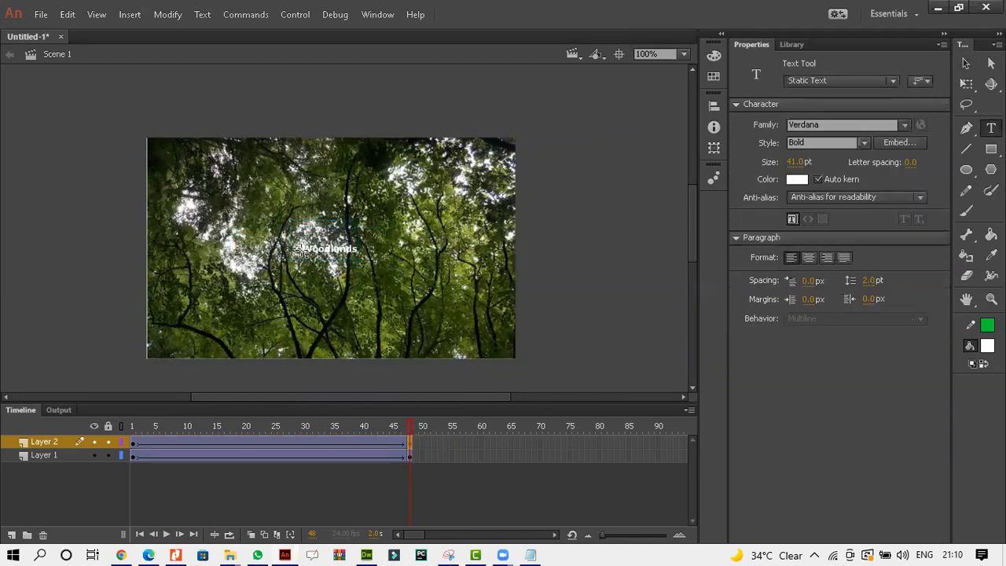
pyautogui.click(966, 64)
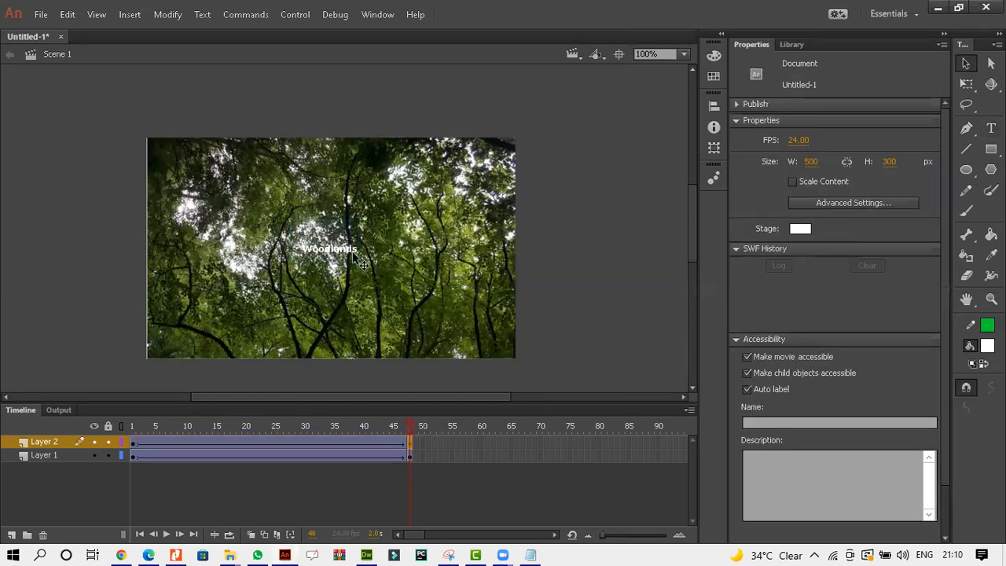
pyautogui.click(338, 250)
pyautogui.doubleClick(338, 250)
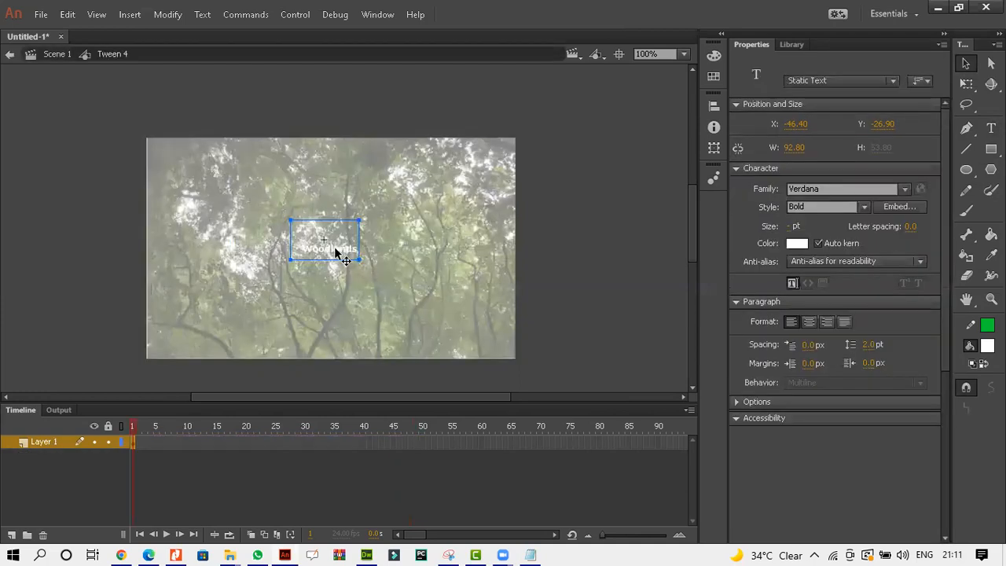
pyautogui.doubleClick(339, 250)
pyautogui.hotkey('ctrl', 'a')
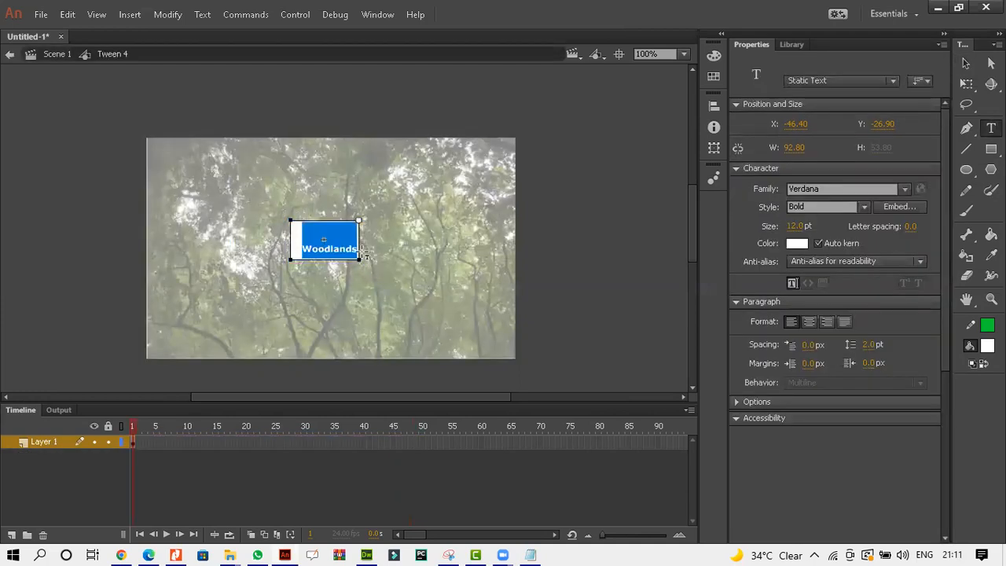
pyautogui.click(799, 226)
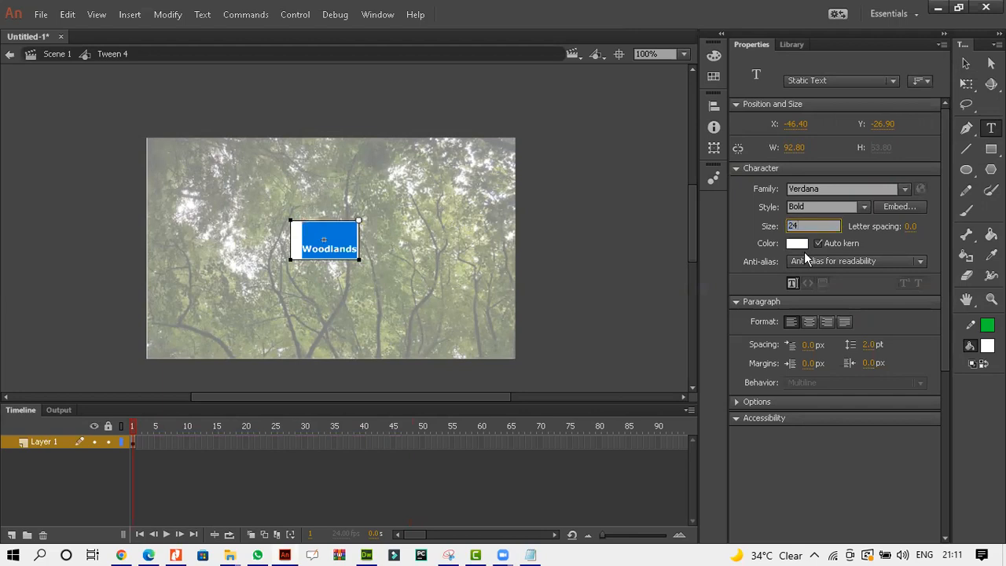
pyautogui.click(59, 53)
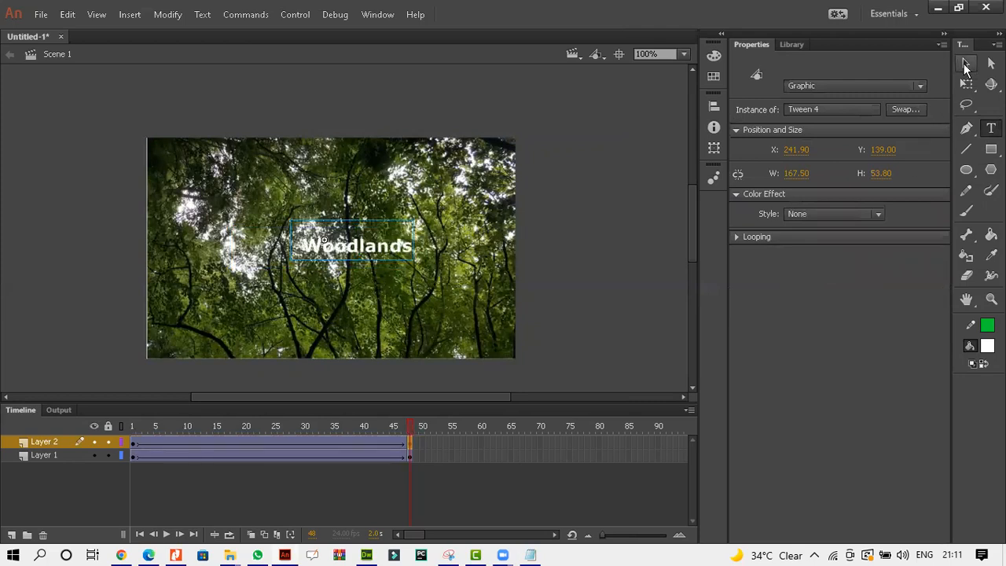
pyautogui.click(966, 64)
pyautogui.moveTo(339, 255); pyautogui.dragTo(317, 269)
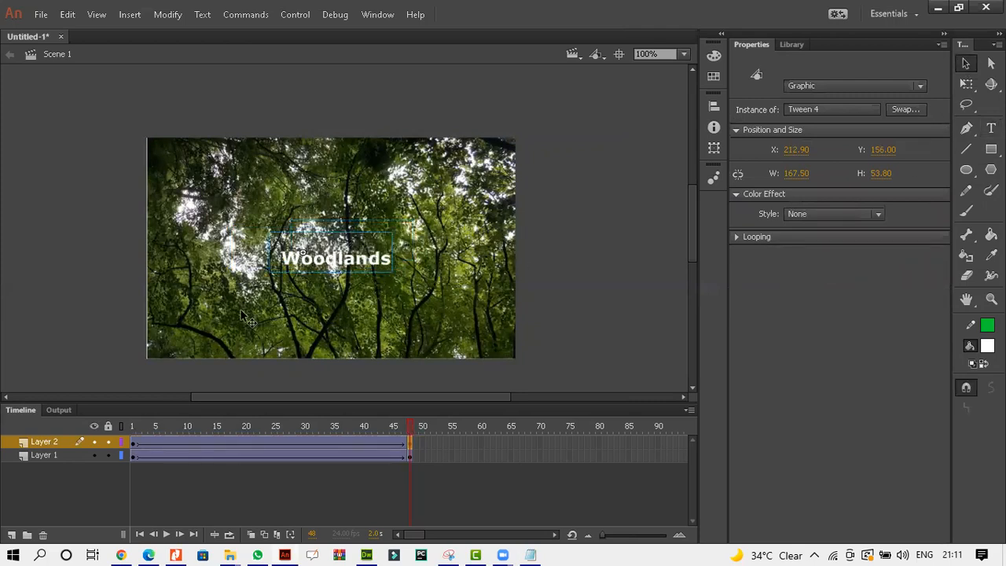
pyautogui.click(133, 443)
pyautogui.press('Return')
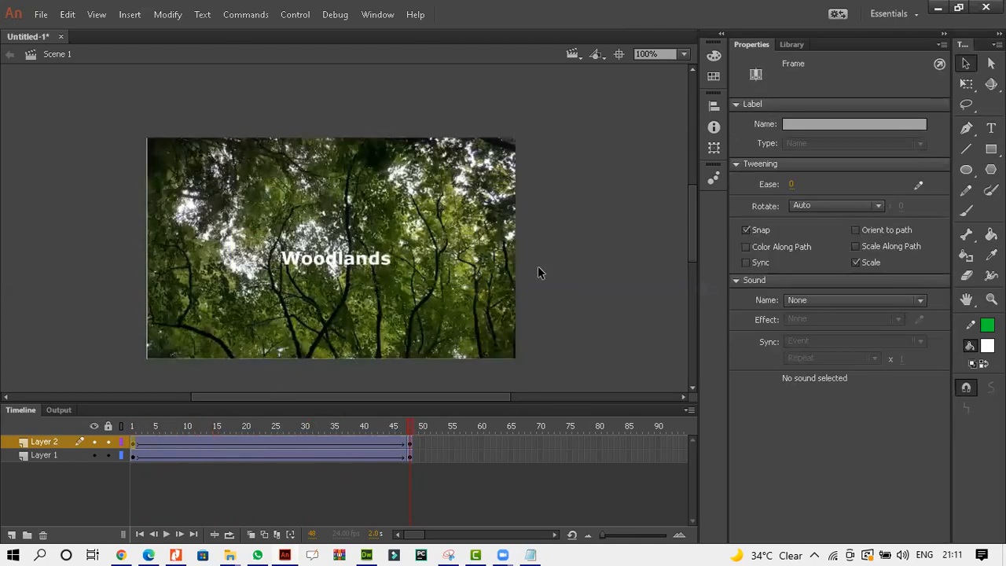
pyautogui.press('Home')
pyautogui.press('End')
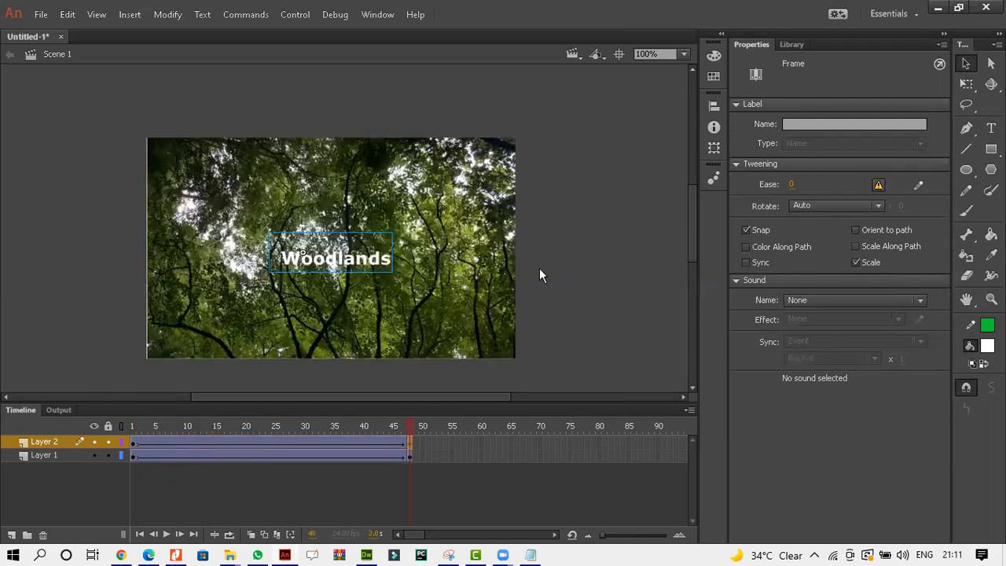
pyautogui.hotkey('ctrl', 'z')
pyautogui.hotkey('ctrl', 'z')
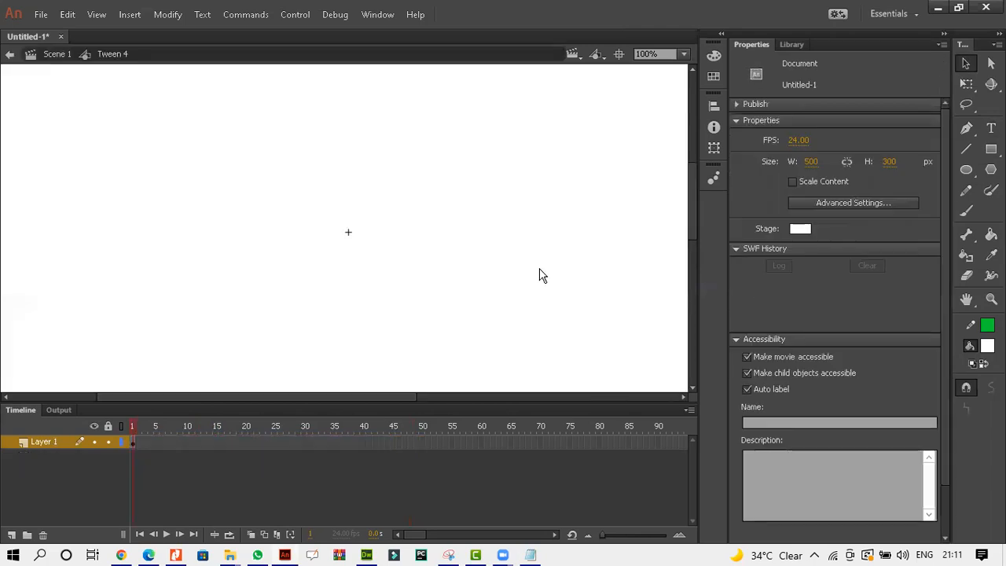
pyautogui.click(45, 55)
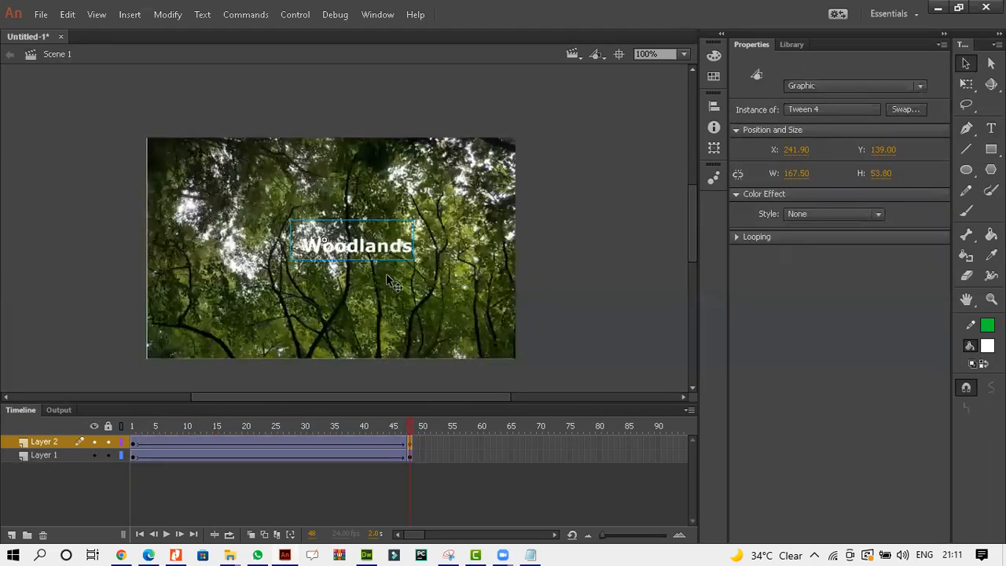
# Play the tween, then reduce the Woodlands text size inside the end-keyframe symbol and return to Scene 1.
pyautogui.press('Return')
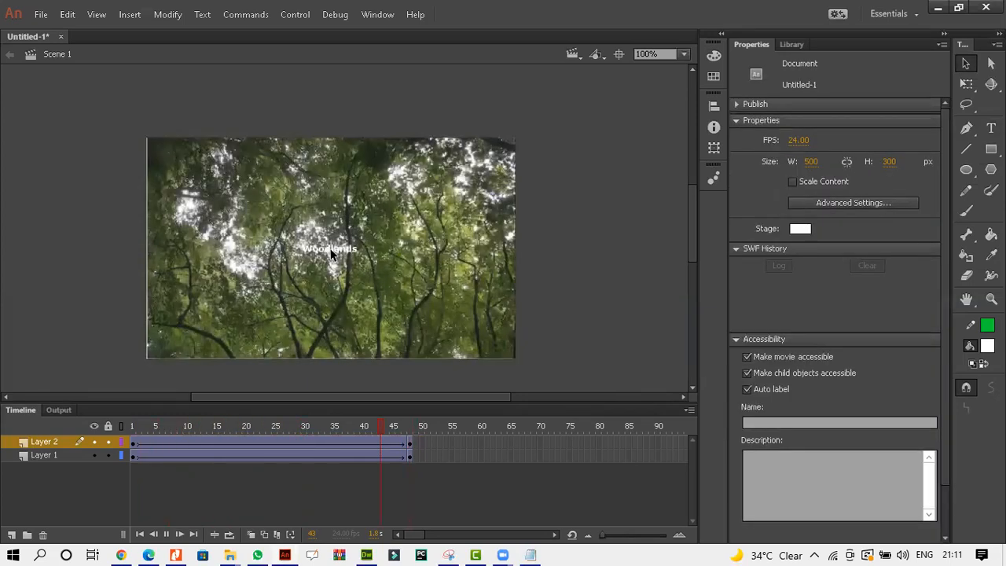
pyautogui.doubleClick(347, 252)
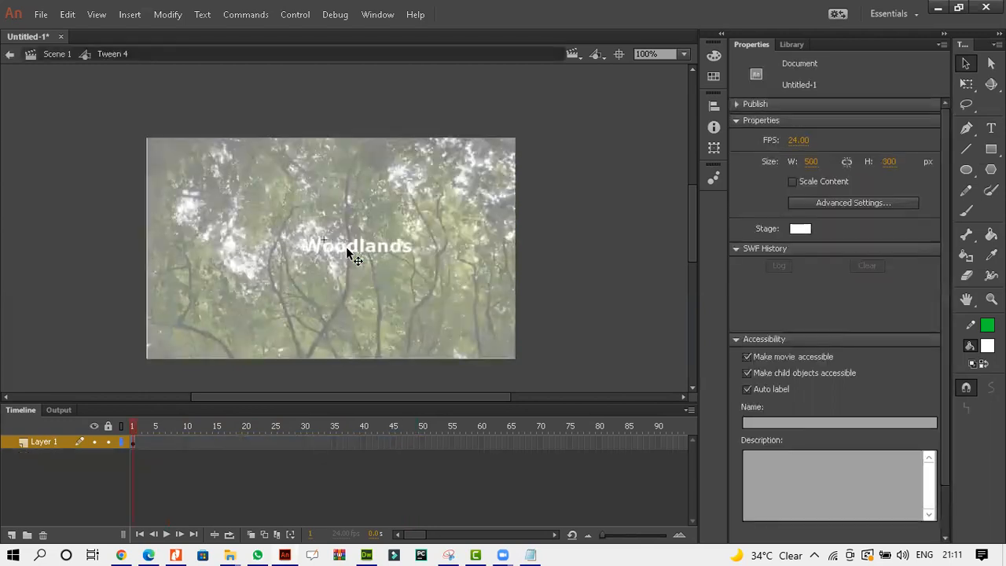
pyautogui.click(395, 248)
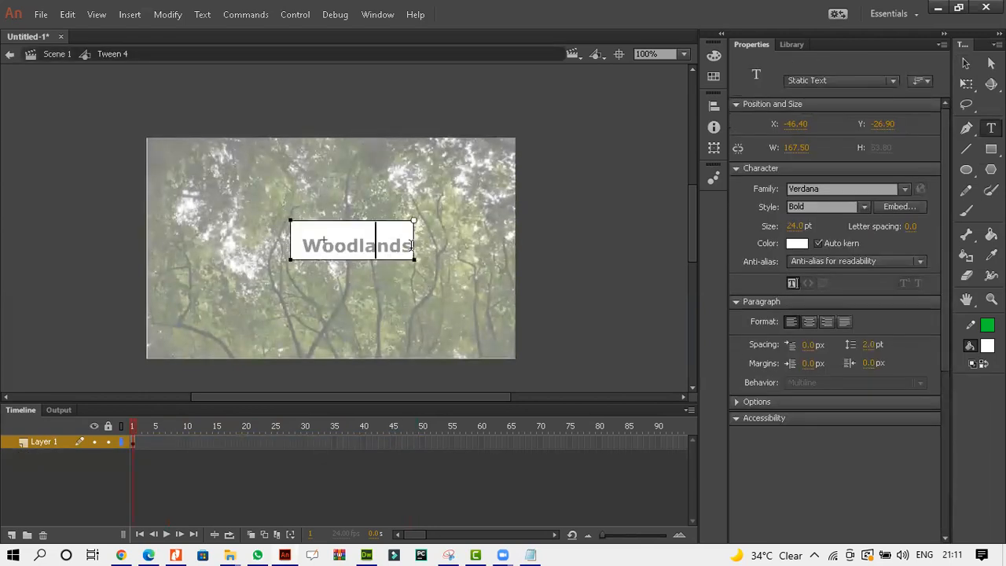
pyautogui.moveTo(411, 246); pyautogui.dragTo(234, 242)
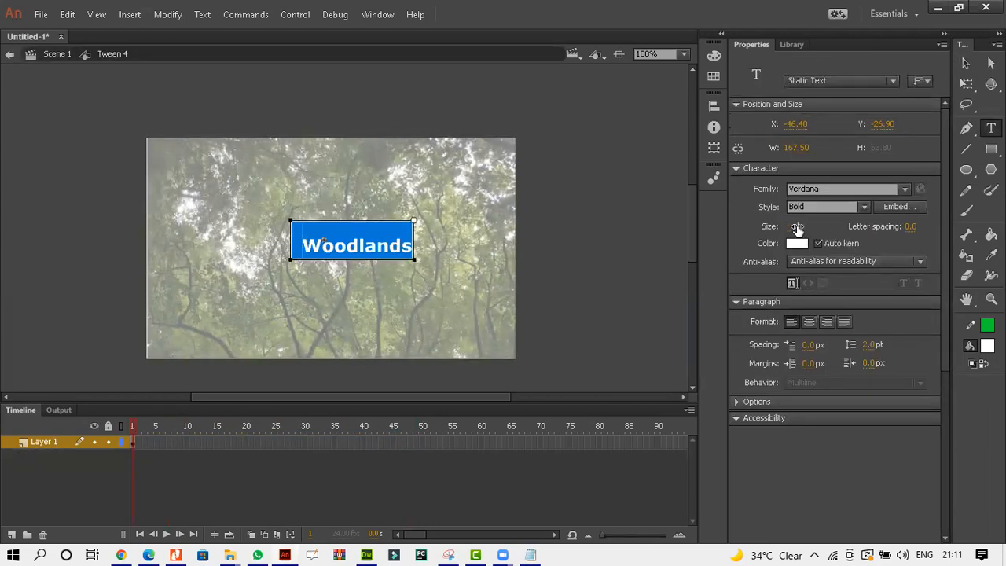
pyautogui.click(794, 226)
pyautogui.click(966, 62)
pyautogui.click(52, 55)
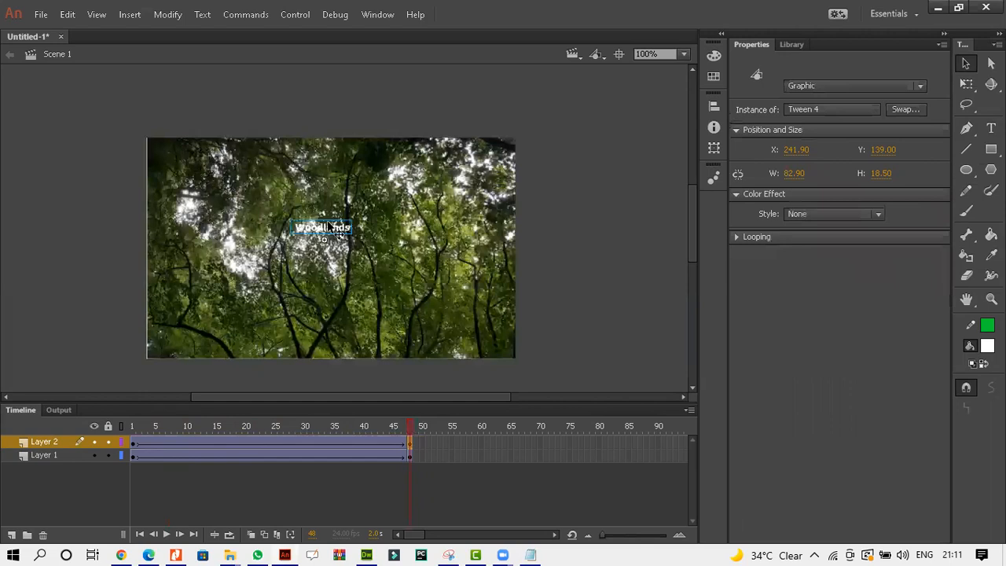
# Select the Woodlands text in the first keyframe and open the Align panel.
pyautogui.click(132, 443)
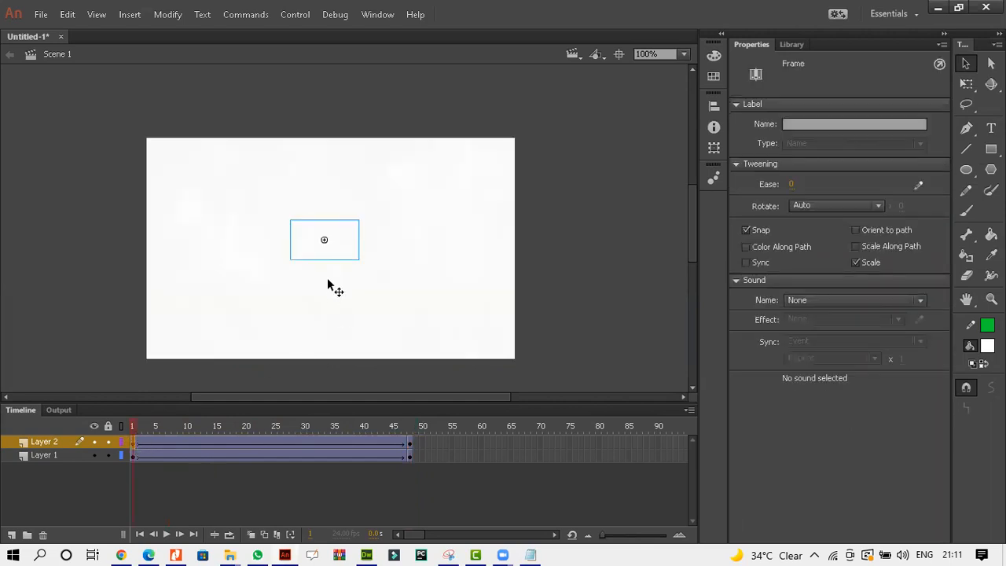
pyautogui.click(329, 240)
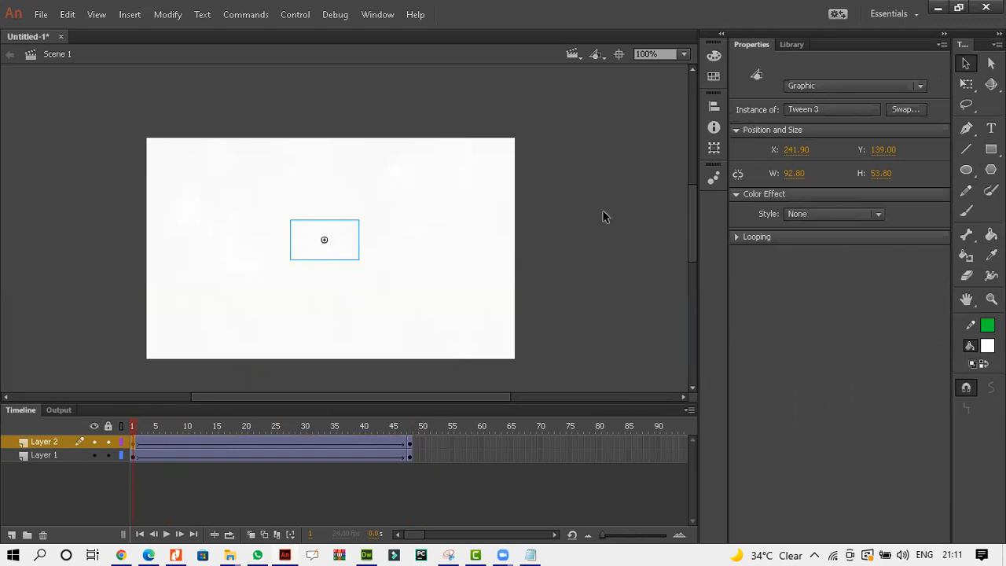
pyautogui.hotkey('alt', 'w')
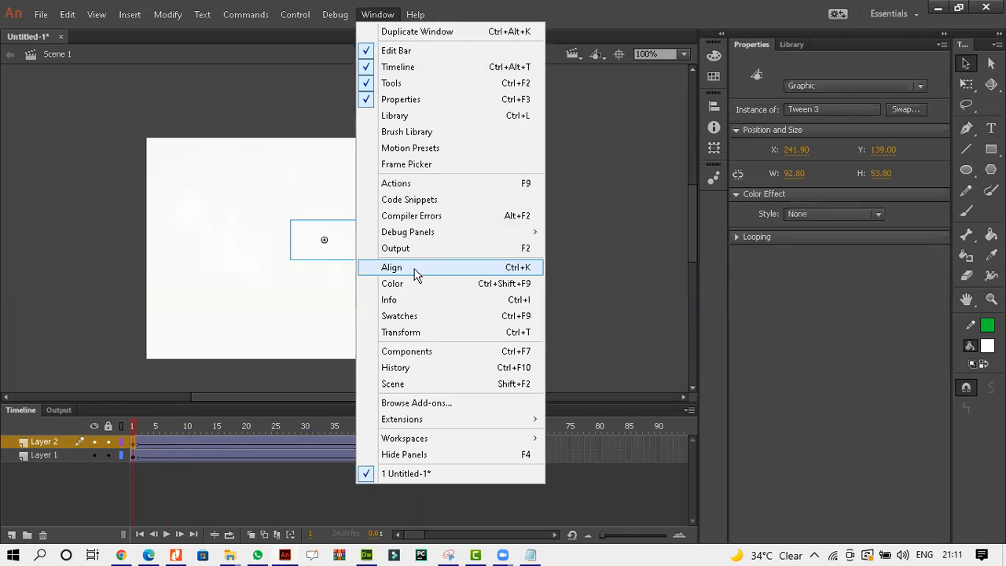
pyautogui.click(415, 274)
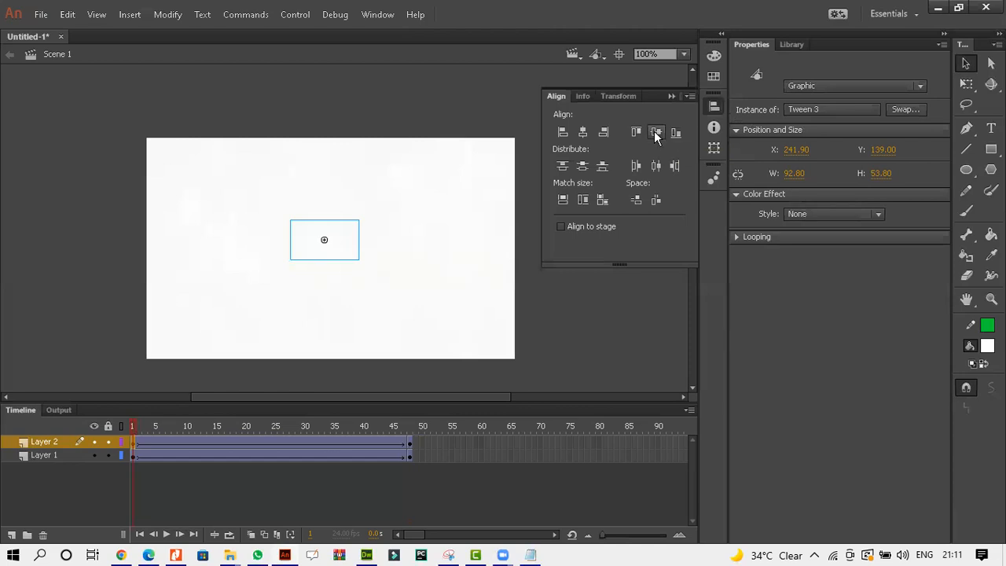
# Select the end-keyframe Woodlands text and try aligning it to the vertical centre with the Align panel.
pyautogui.click(410, 442)
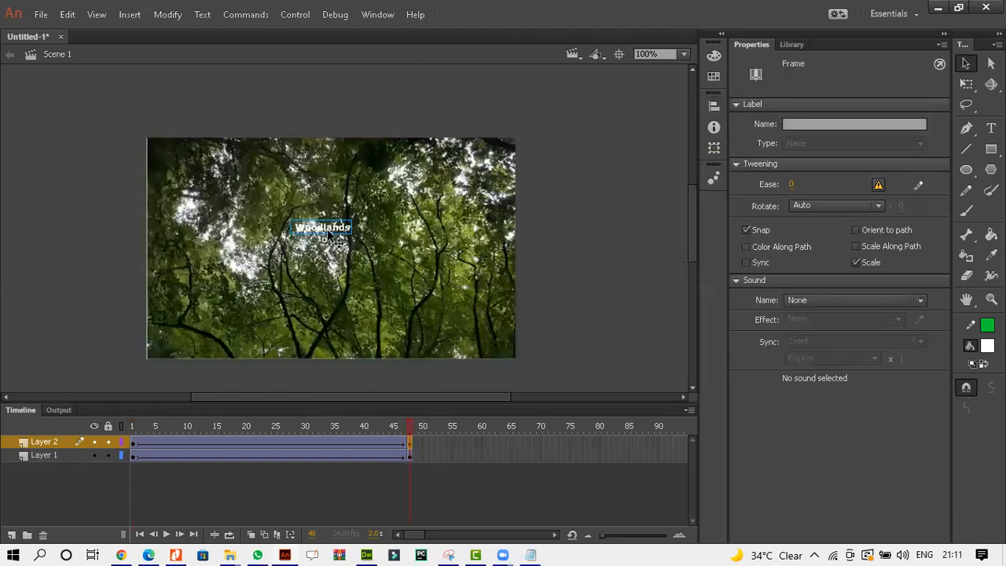
pyautogui.click(327, 228)
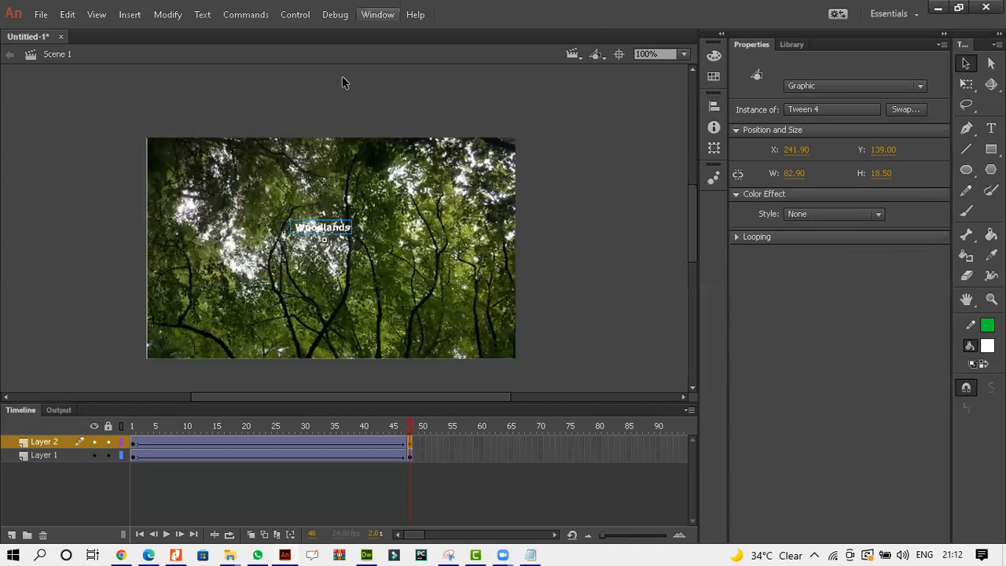
pyautogui.click(377, 14)
pyautogui.click(416, 271)
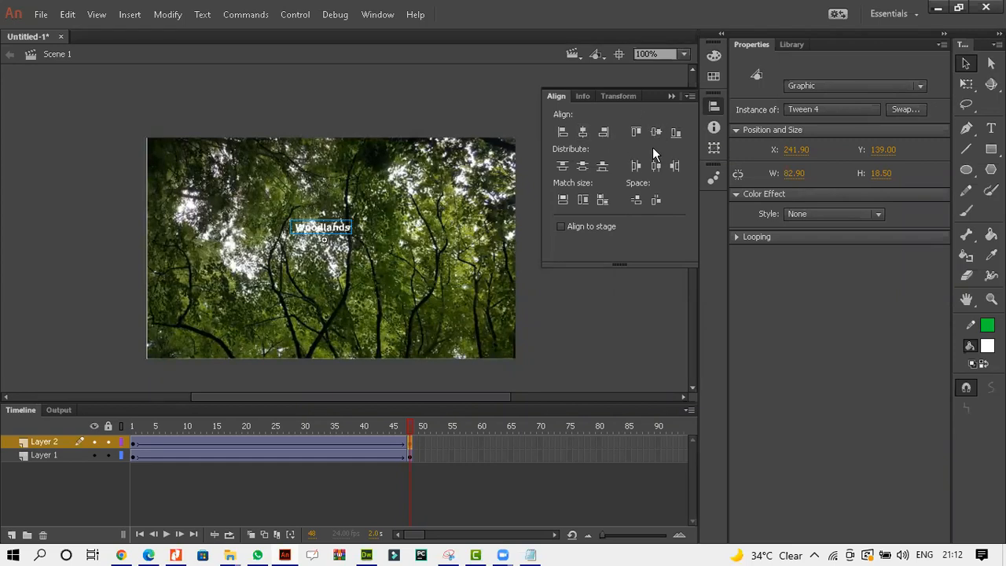
pyautogui.click(522, 352)
pyautogui.click(330, 226)
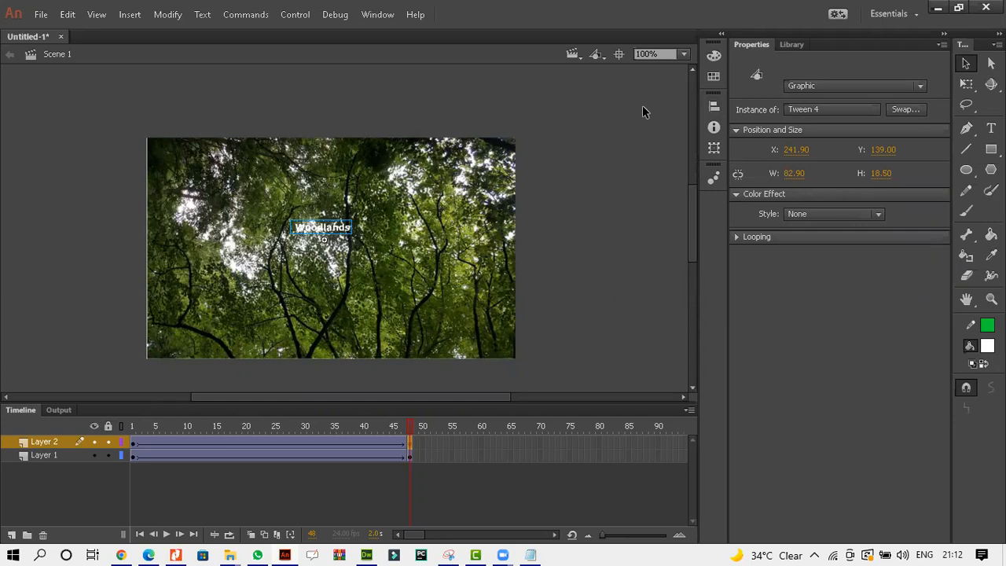
pyautogui.click(377, 14)
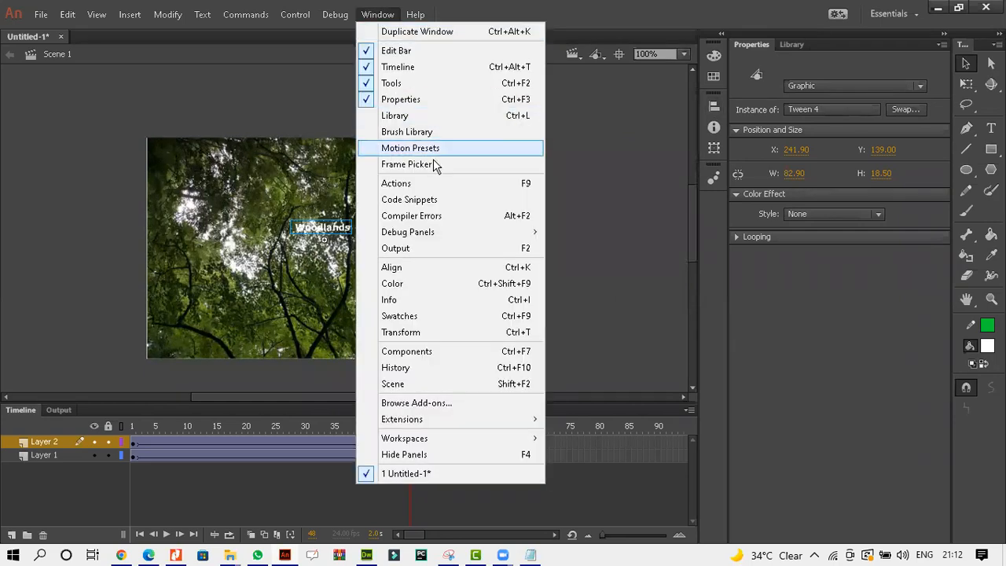
pyautogui.click(438, 268)
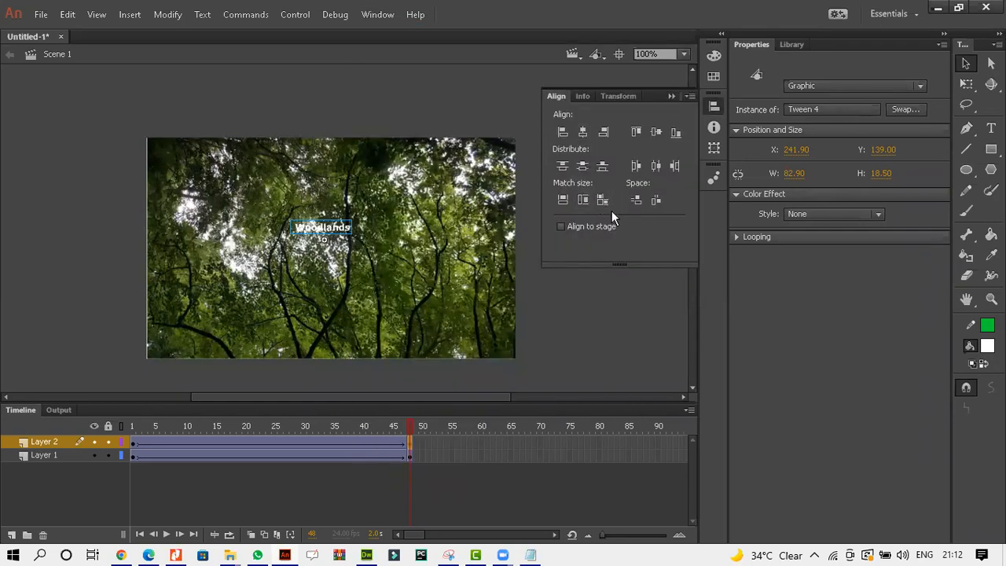
pyautogui.click(657, 131)
pyautogui.click(540, 275)
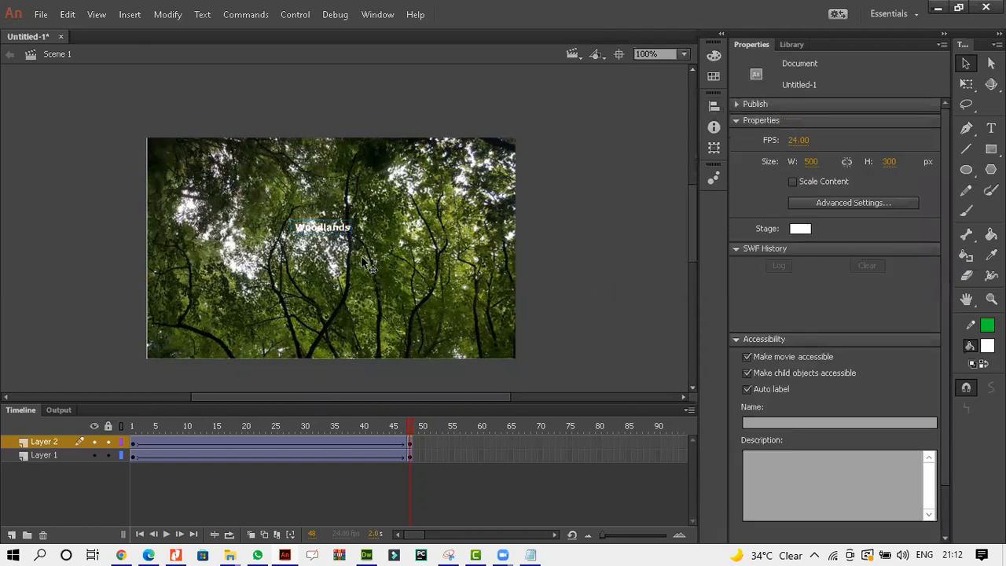
# Try to align the end-keyframe Woodlands text to the horizontal centre.
pyautogui.click(341, 236)
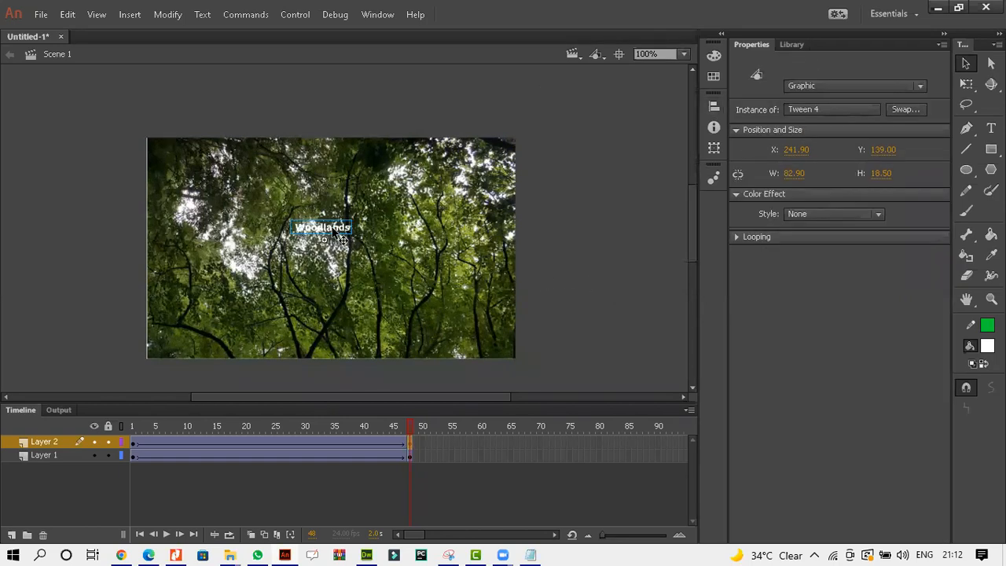
pyautogui.click(377, 14)
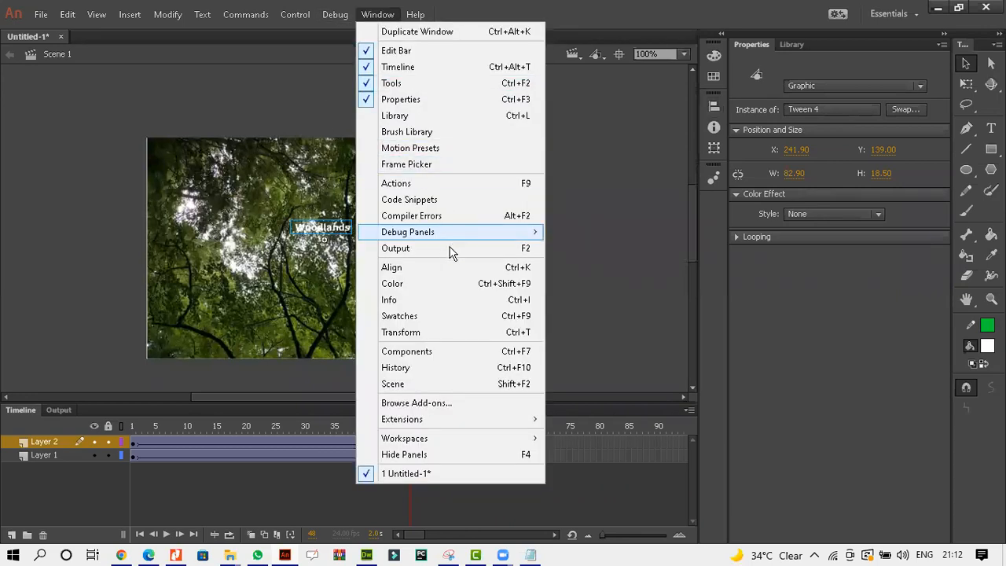
pyautogui.click(449, 270)
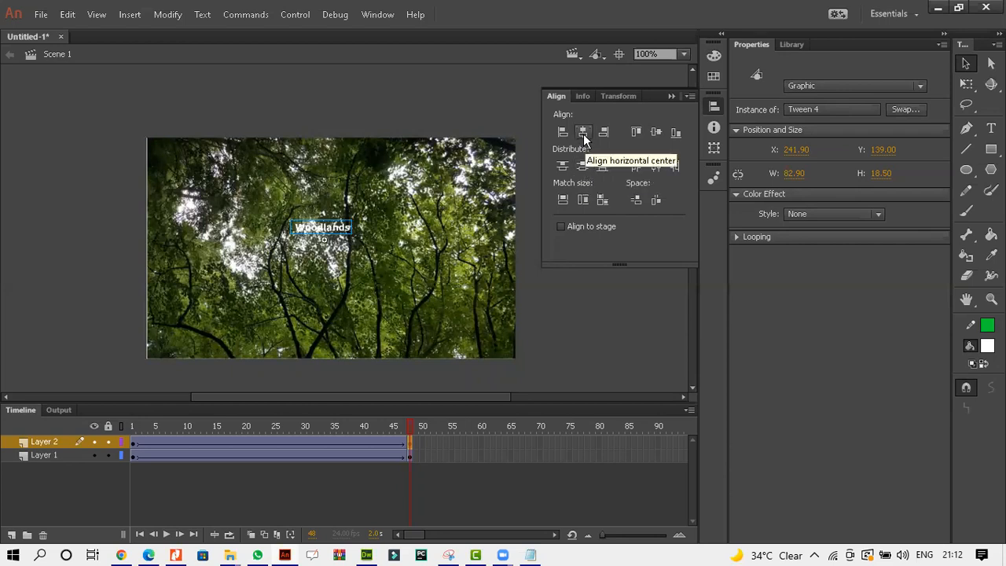
pyautogui.rightClick(330, 227)
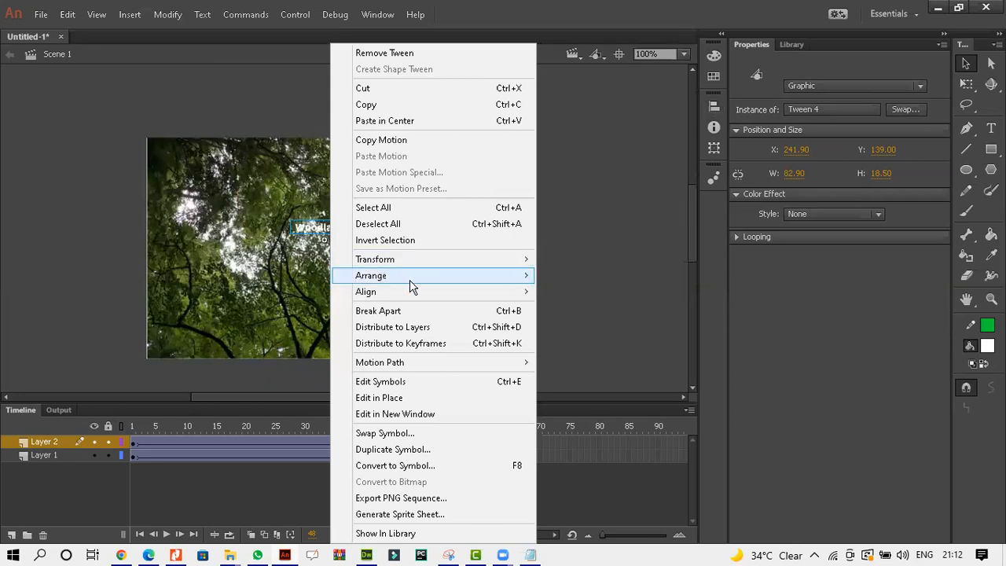
pyautogui.moveTo(415, 292)
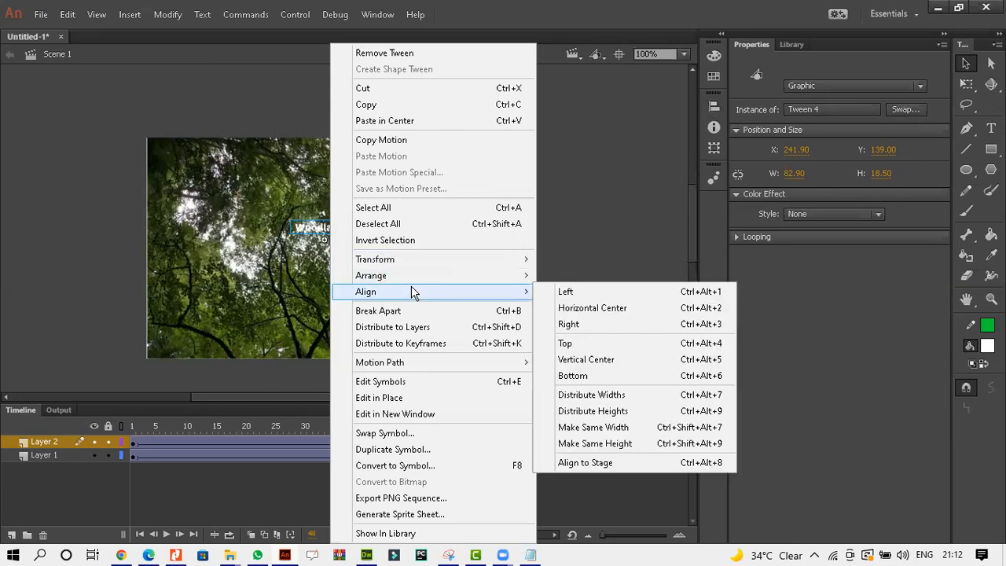
pyautogui.click(618, 308)
# Move the end-keyframe Woodlands text down to the centre of the image and scrub through the tween.
pyautogui.moveTo(341, 238); pyautogui.dragTo(358, 261)
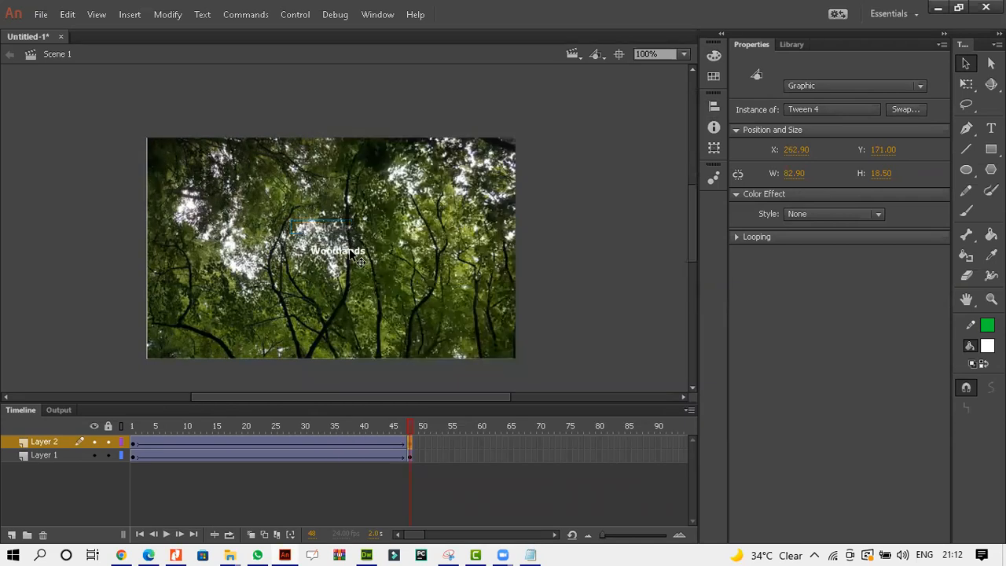
pyautogui.click(411, 442)
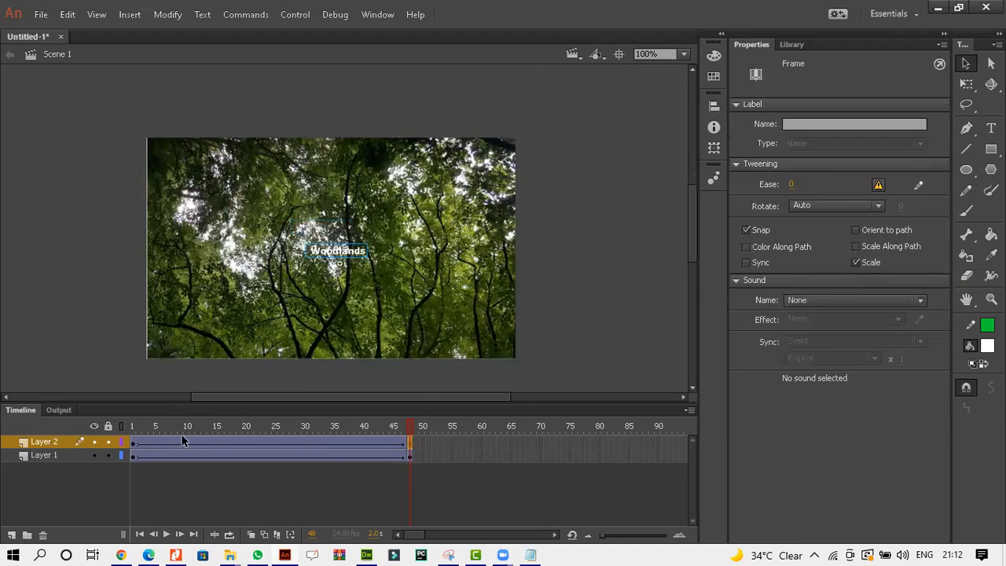
pyautogui.click(134, 445)
pyautogui.click(162, 456)
pyautogui.click(232, 443)
pyautogui.click(309, 442)
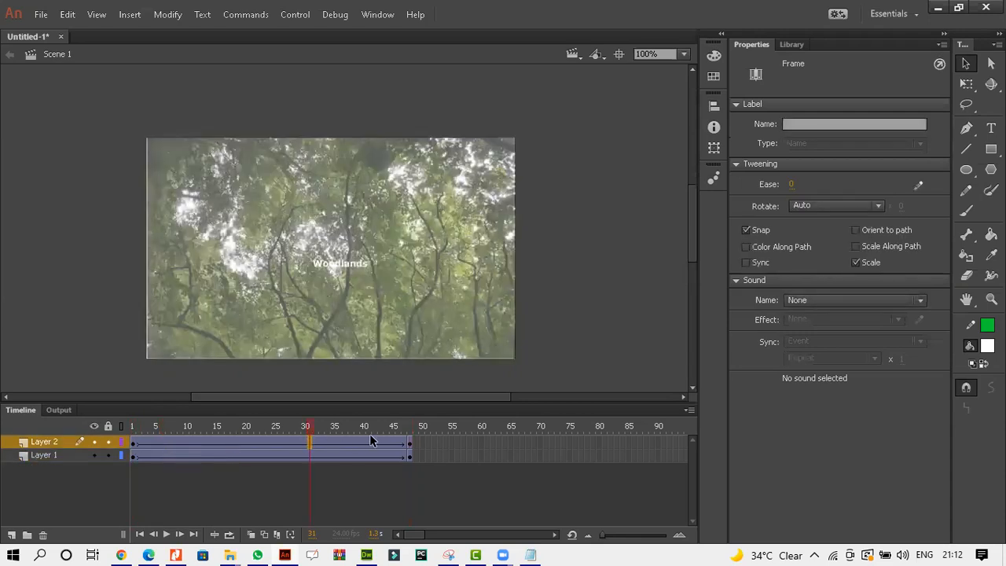
# Shift the first-keyframe Woodlands text slightly left and return to the end keyframe.
pyautogui.click(134, 444)
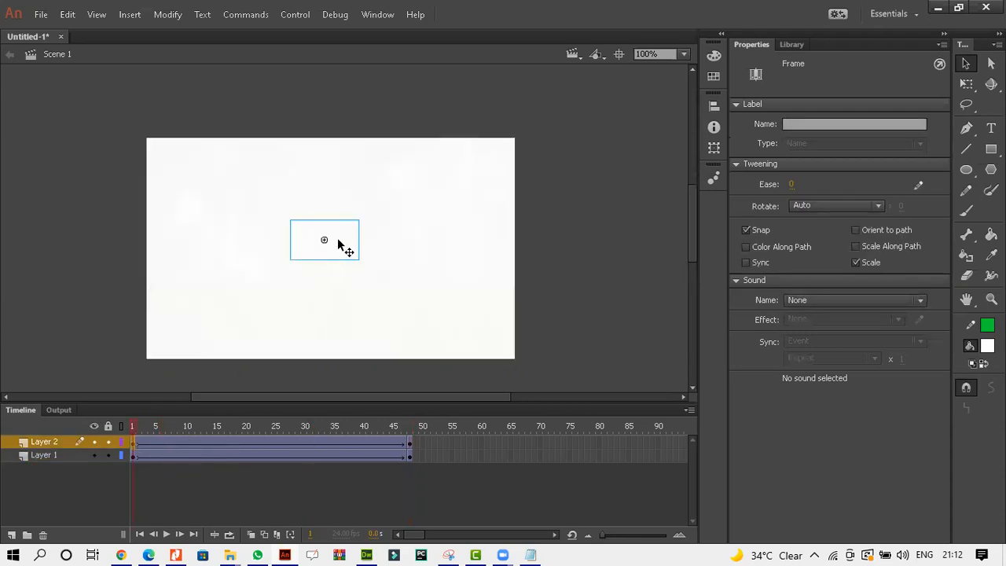
pyautogui.click(341, 246)
pyautogui.moveTo(341, 253); pyautogui.dragTo(333, 256)
pyautogui.click(408, 443)
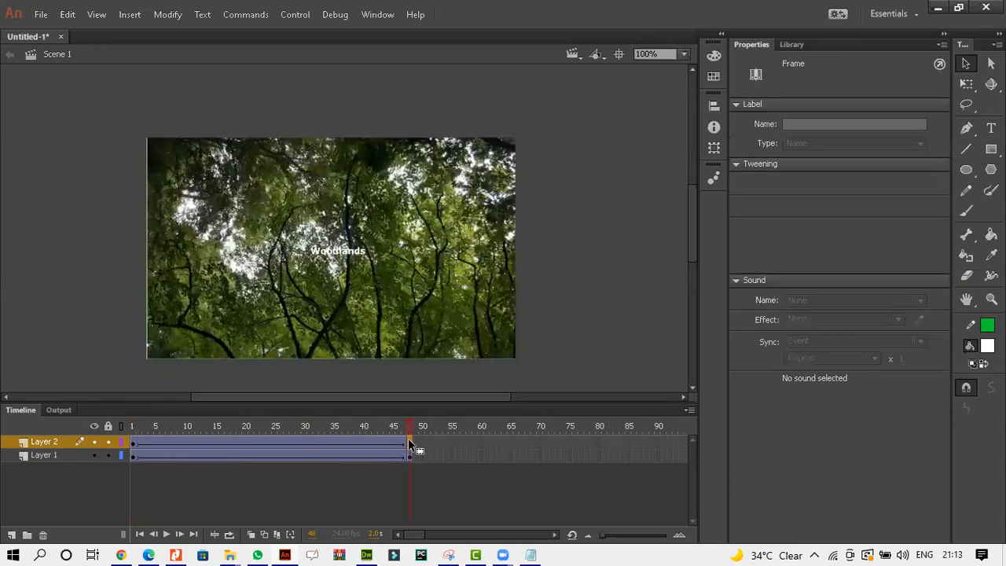
# Scale up the end-keyframe Woodlands text to about 210 x 35 px with Free Transform and play the tween.
pyautogui.click(992, 127)
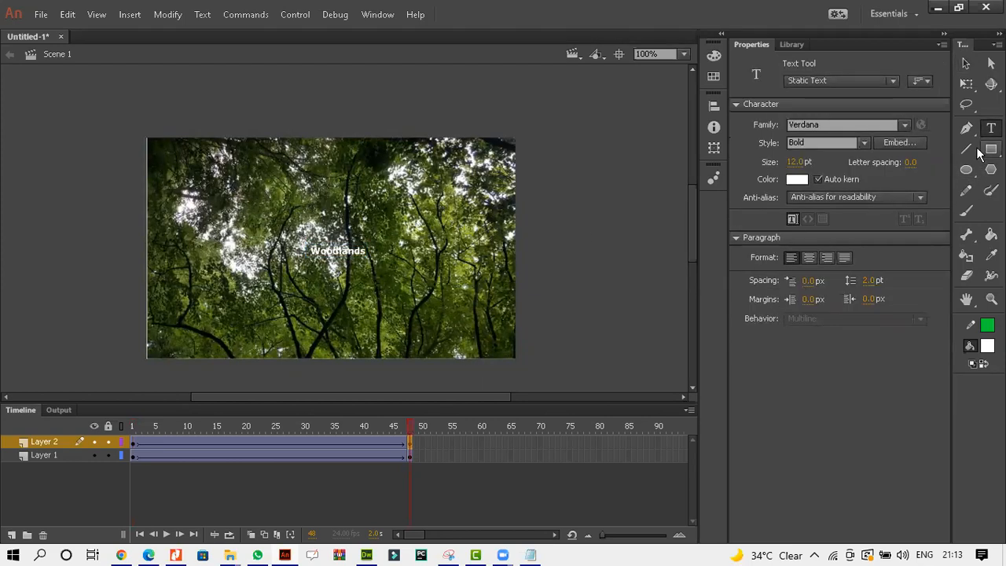
pyautogui.click(991, 64)
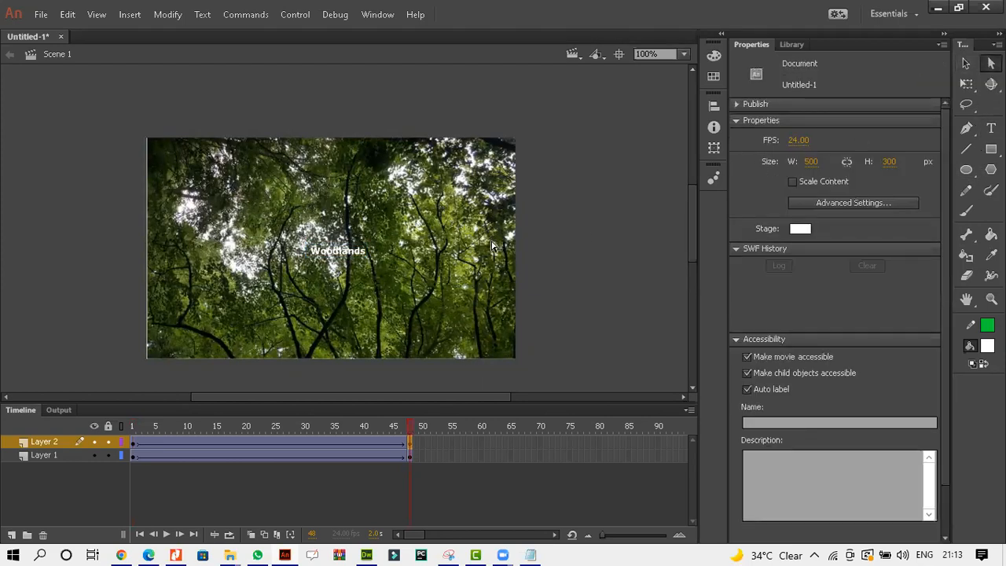
pyautogui.click(363, 255)
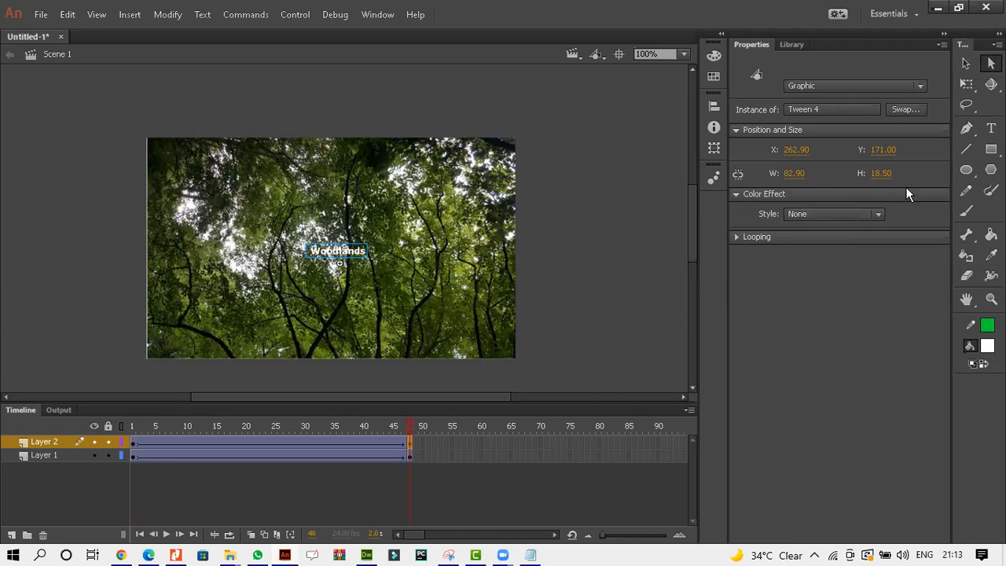
pyautogui.click(968, 66)
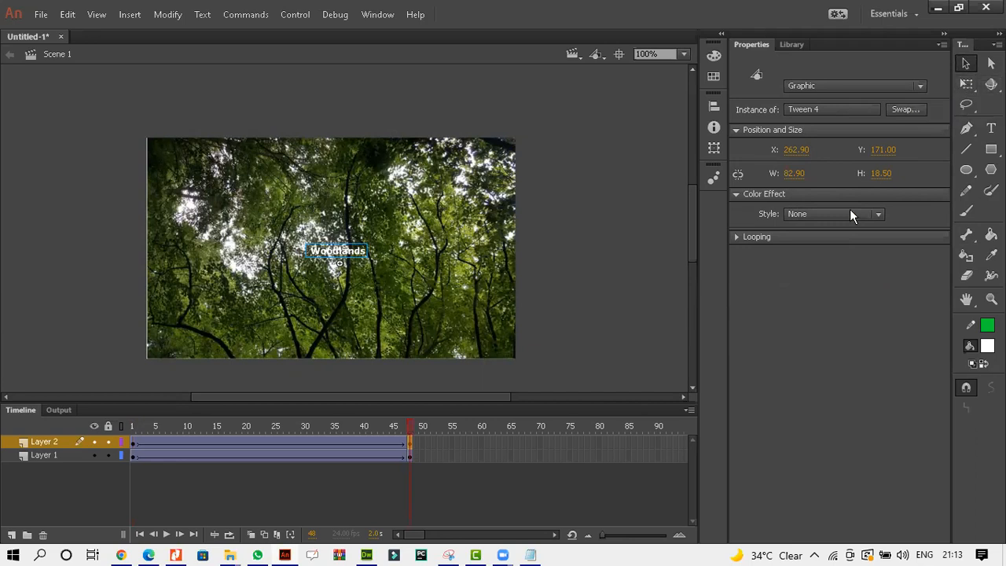
pyautogui.click(966, 83)
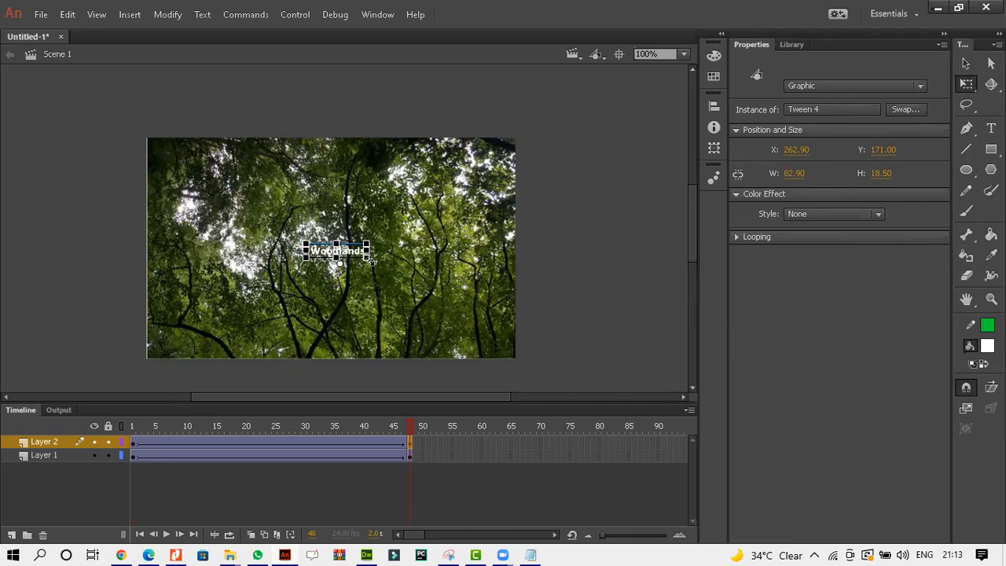
pyautogui.moveTo(369, 261)
pyautogui.mouseDown()
pyautogui.moveTo(382, 254)
pyautogui.moveTo(385, 272)
pyautogui.mouseUp()
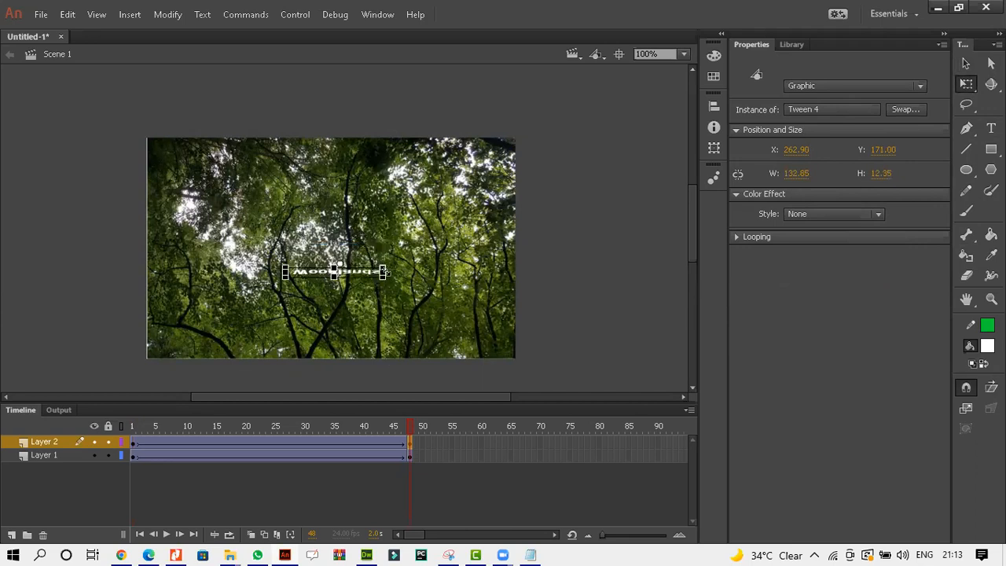
pyautogui.hotkey('ctrl', 'z')
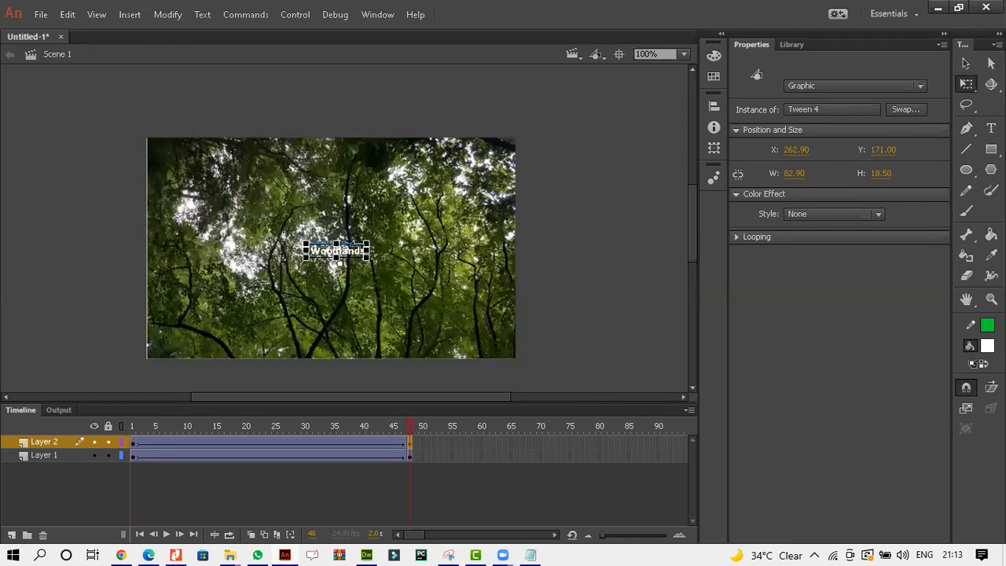
pyautogui.moveTo(366, 243); pyautogui.dragTo(407, 225)
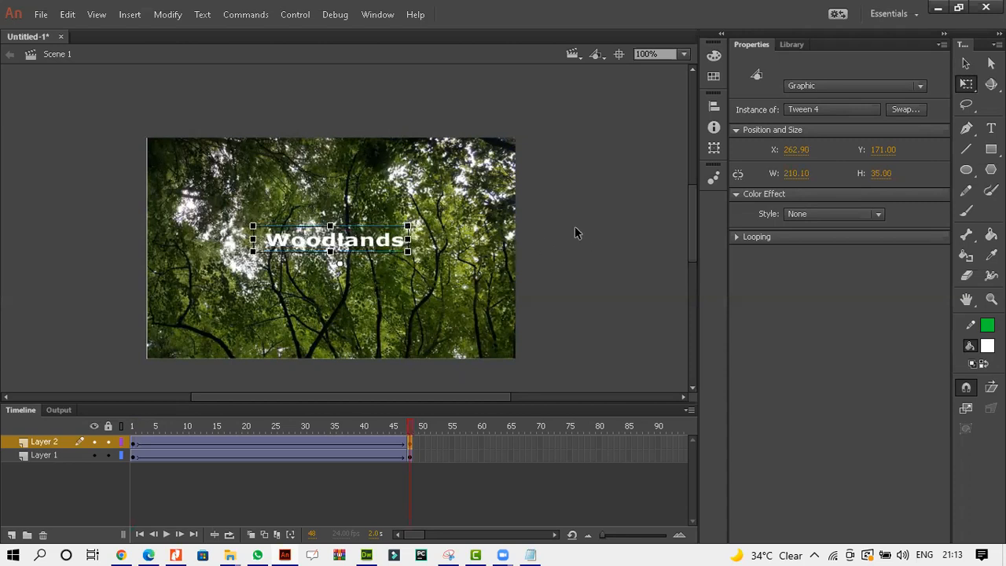
pyautogui.click(967, 66)
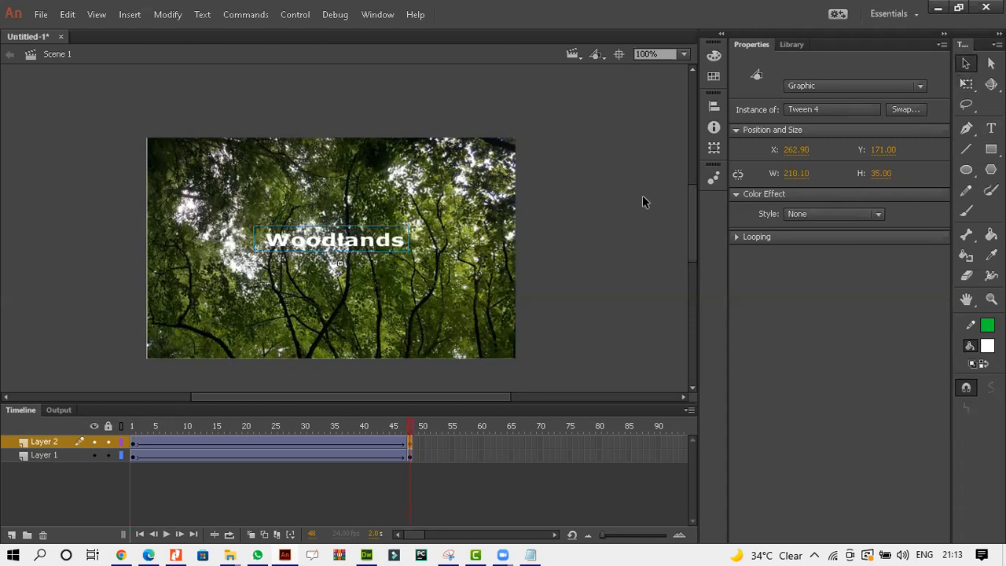
pyautogui.press('Return')
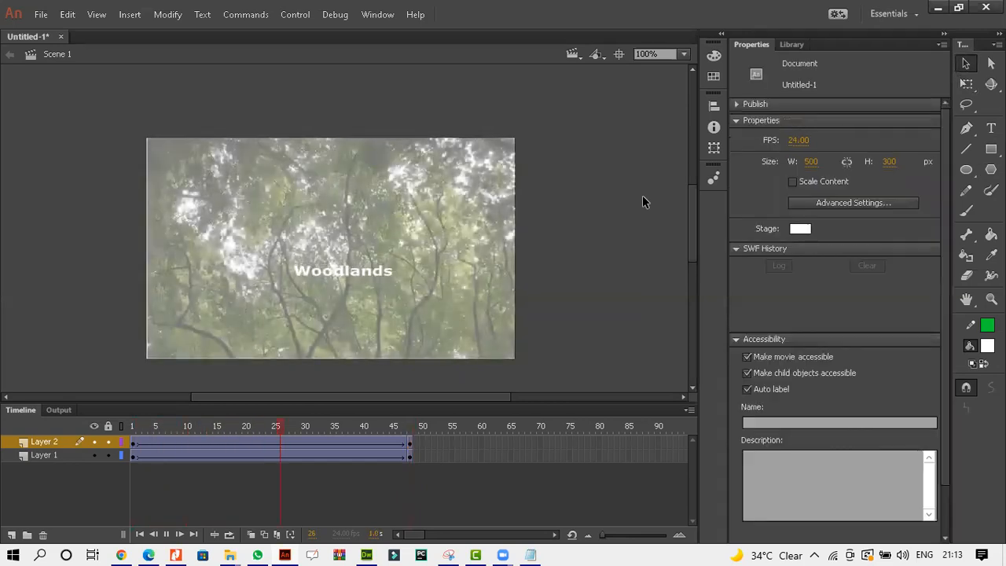
# Edit the first-keyframe text symbol and nudge its Woodlands text down and right.
pyautogui.click(133, 445)
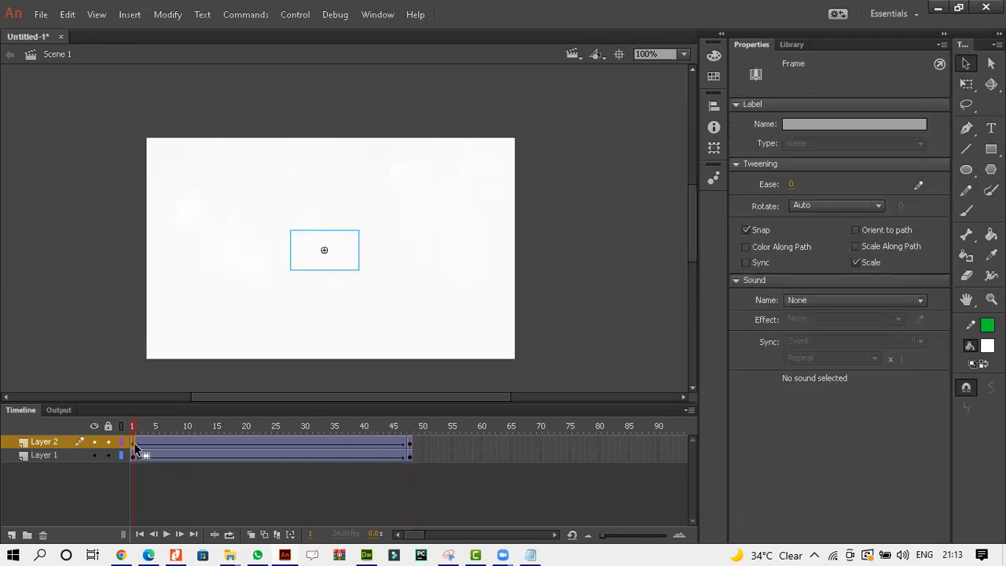
pyautogui.click(410, 443)
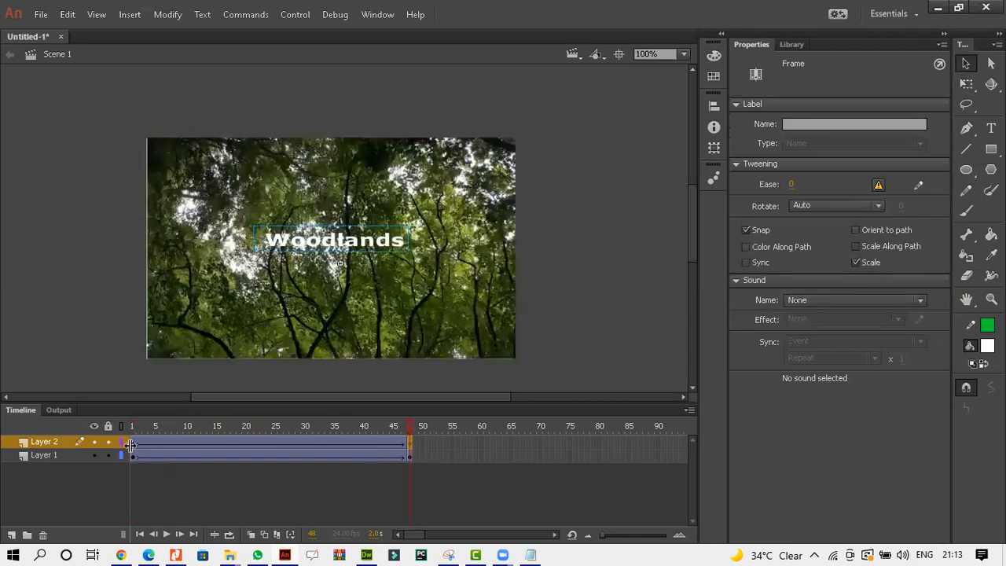
pyautogui.click(133, 445)
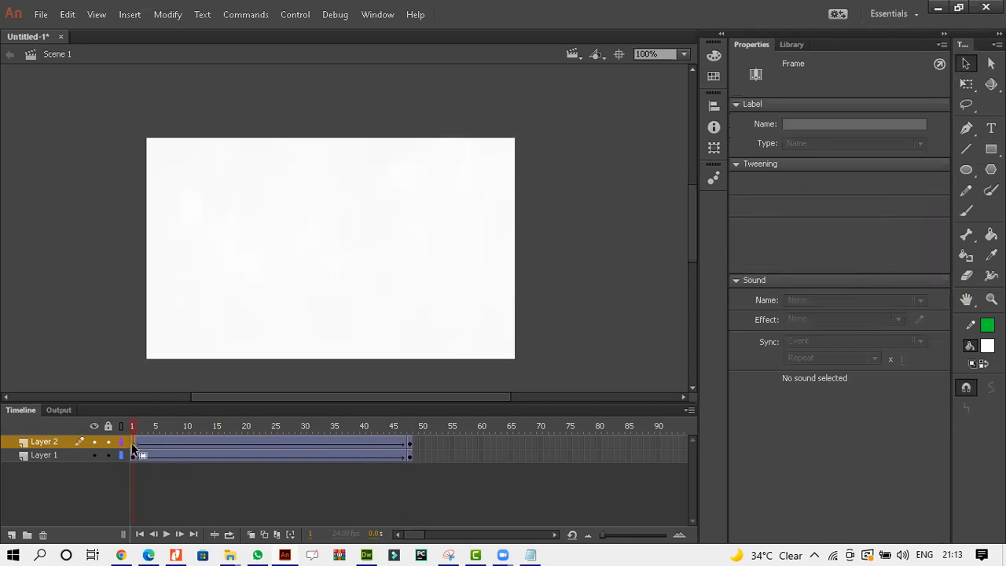
pyautogui.click(553, 342)
pyautogui.doubleClick(322, 256)
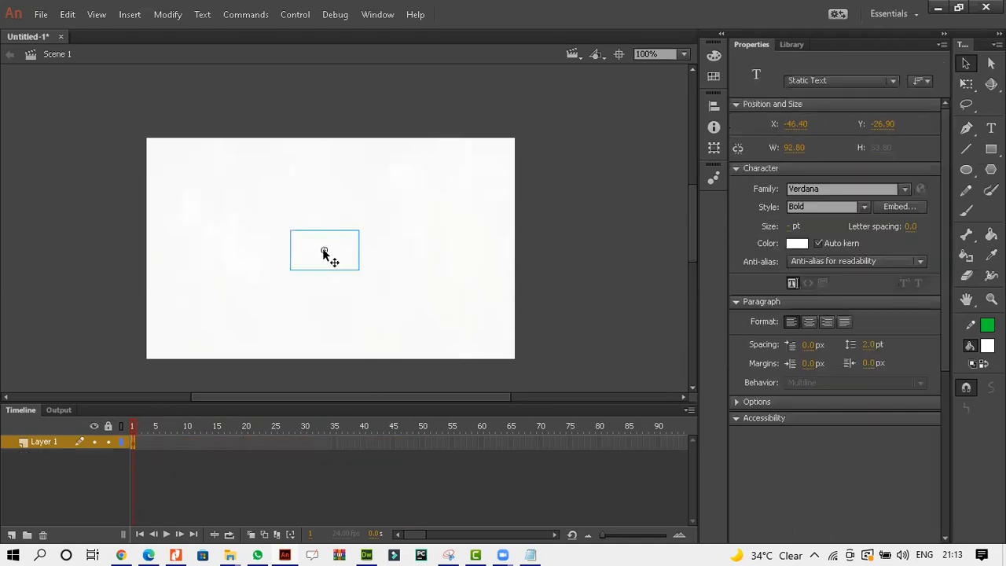
pyautogui.doubleClick(322, 260)
pyautogui.click(306, 253)
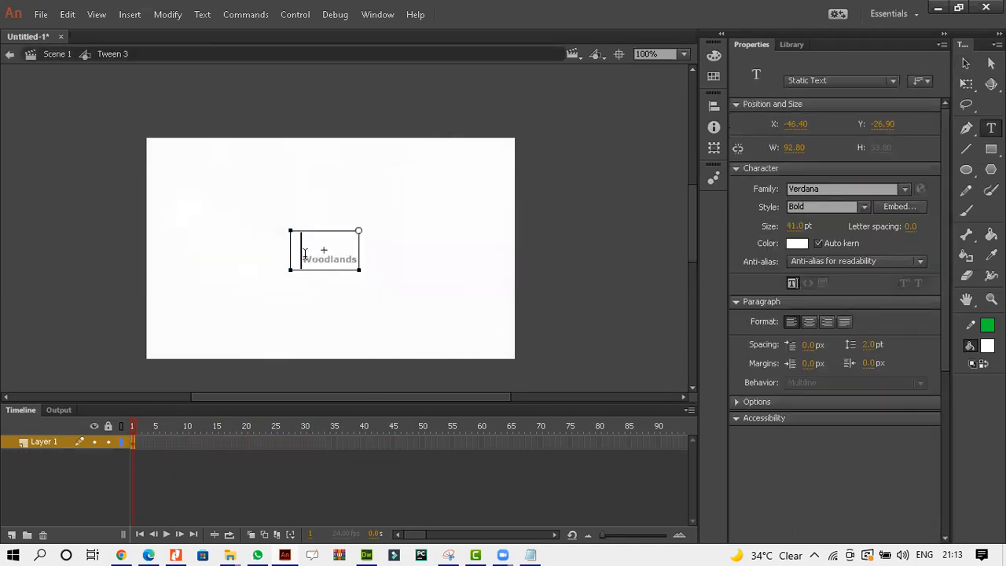
pyautogui.press('BackSpace')
pyautogui.click(966, 63)
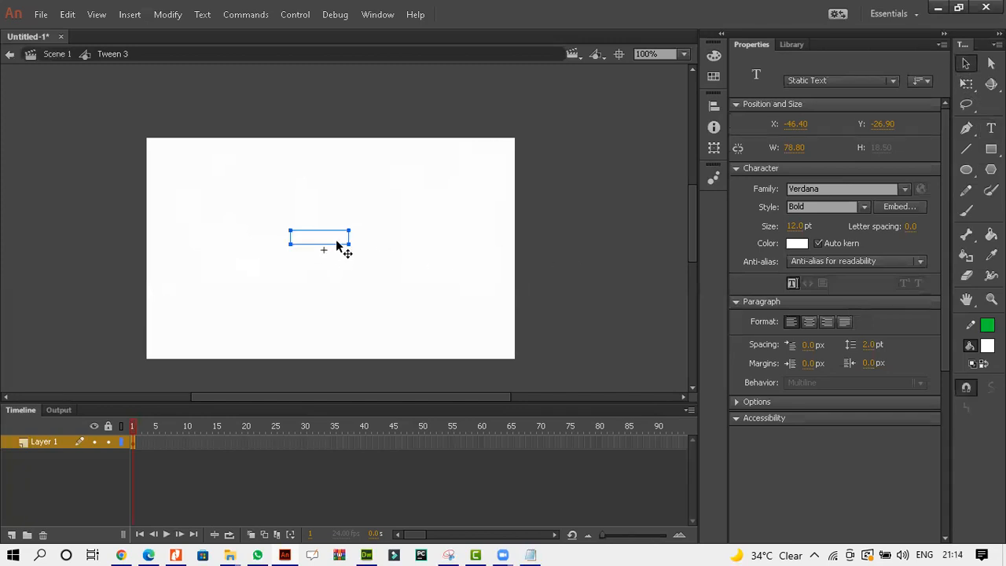
pyautogui.moveTo(337, 245); pyautogui.dragTo(337, 254)
pyautogui.press('Right')
pyautogui.press('Right')
pyautogui.press('Down')
pyautogui.press('Down')
pyautogui.press('Down')
pyautogui.press('Right')
pyautogui.click(54, 54)
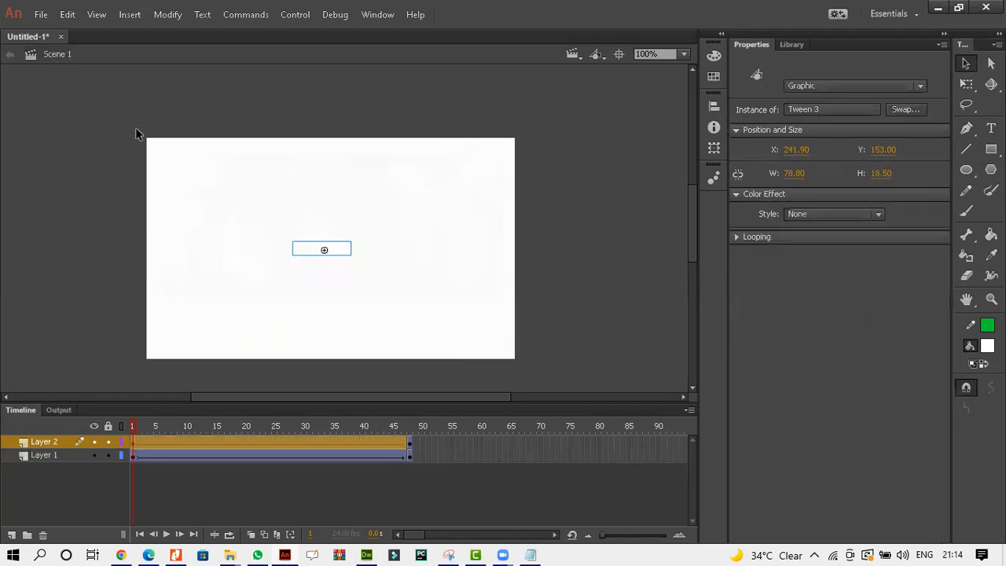
# Nudge the end-keyframe Woodlands text downward and play the tween.
pyautogui.click(409, 442)
pyautogui.press('Down')
pyautogui.press('Down')
pyautogui.press('Down')
pyautogui.press('Down')
pyautogui.press('Down')
pyautogui.press('Down')
pyautogui.press('Down')
pyautogui.press('Down')
pyautogui.press('Down')
pyautogui.press('Down')
pyautogui.press('Down')
pyautogui.press('Down')
pyautogui.press('Down')
pyautogui.press('Down')
pyautogui.press('Down')
pyautogui.press('Down')
pyautogui.press('Down')
pyautogui.press('Down')
pyautogui.press('Down')
pyautogui.press('Down')
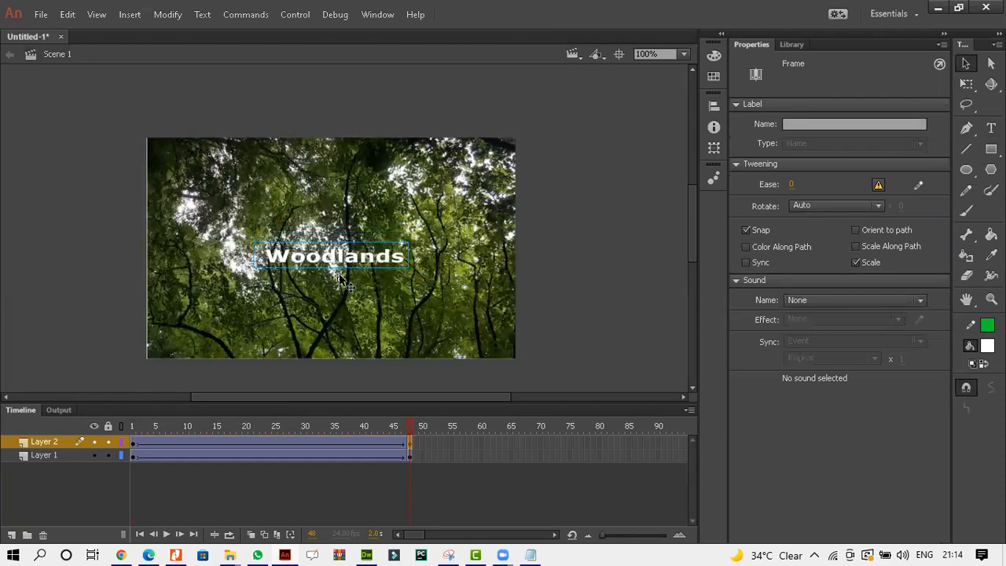
pyautogui.doubleClick(340, 279)
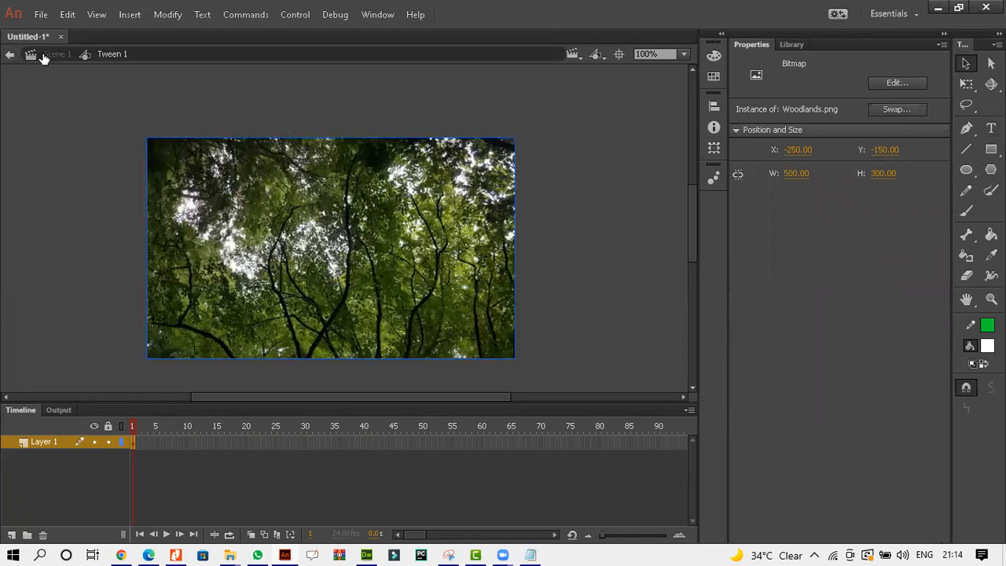
pyautogui.click(43, 56)
pyautogui.click(322, 256)
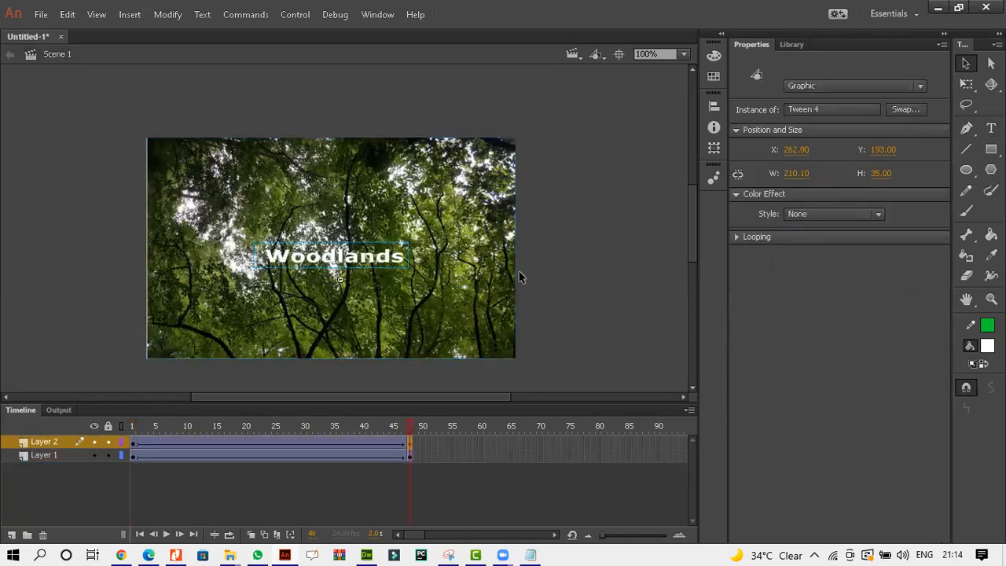
pyautogui.press('Return')
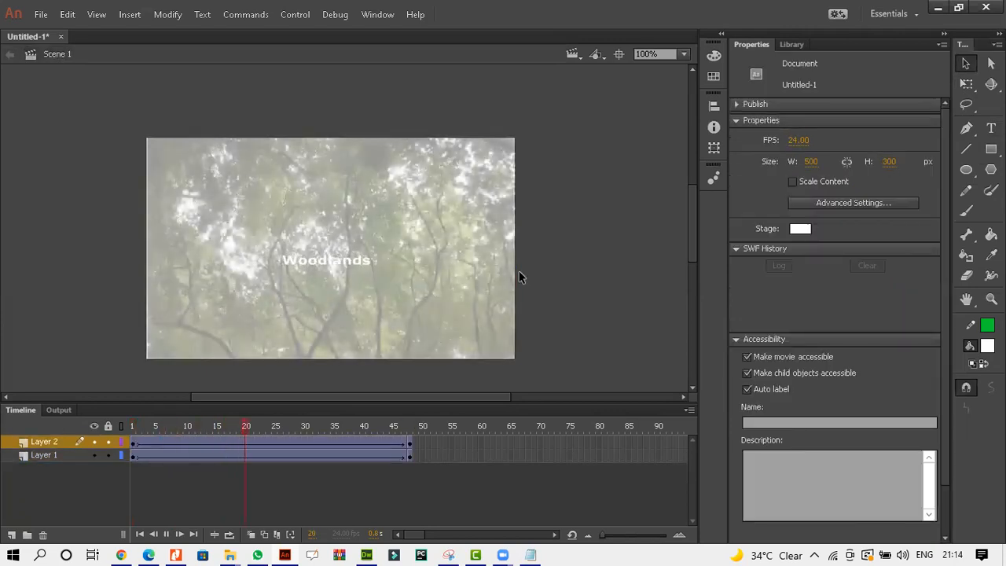
# Delete the Woodlands text layer.
pyautogui.click(405, 444)
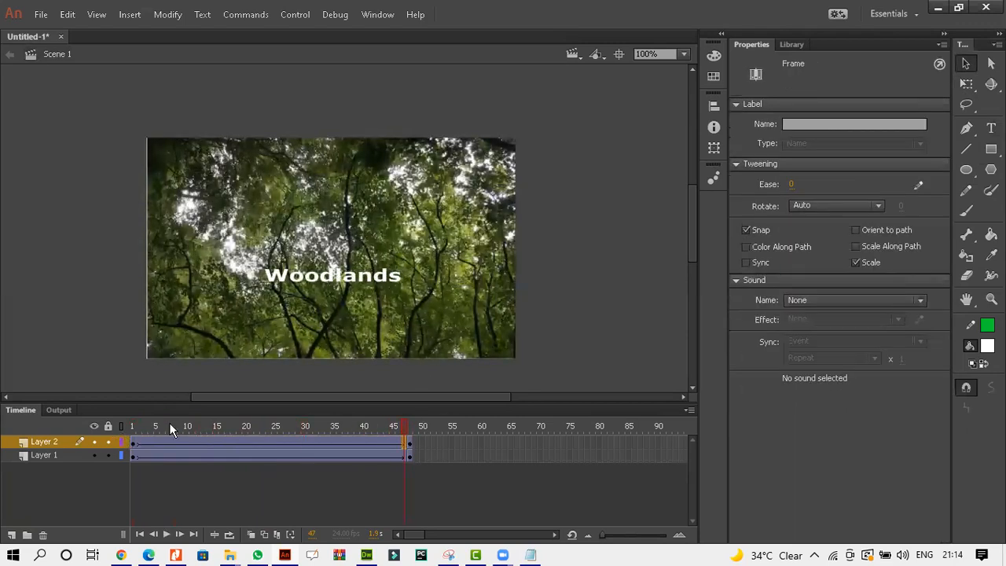
pyautogui.doubleClick(303, 279)
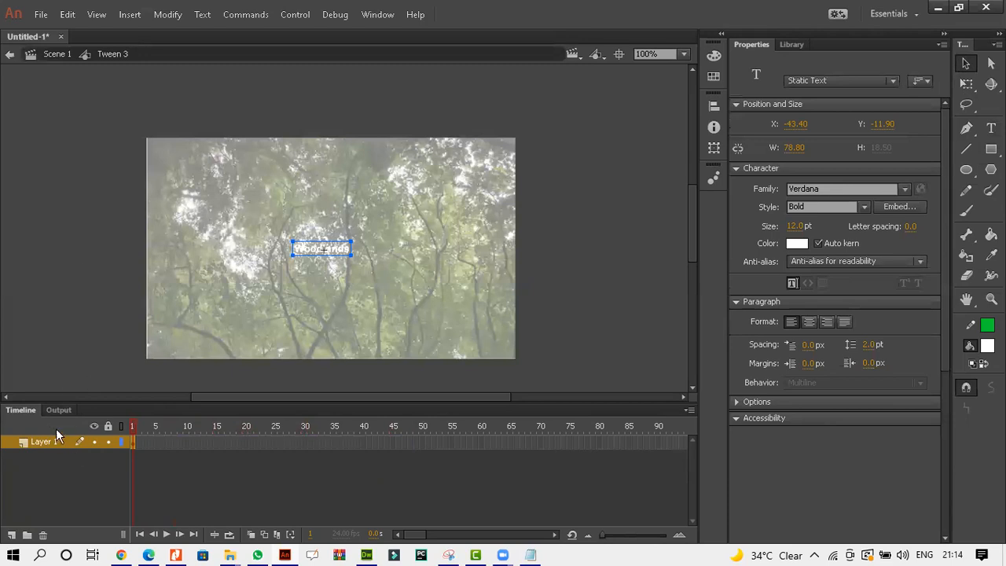
pyautogui.click(55, 55)
pyautogui.rightClick(59, 442)
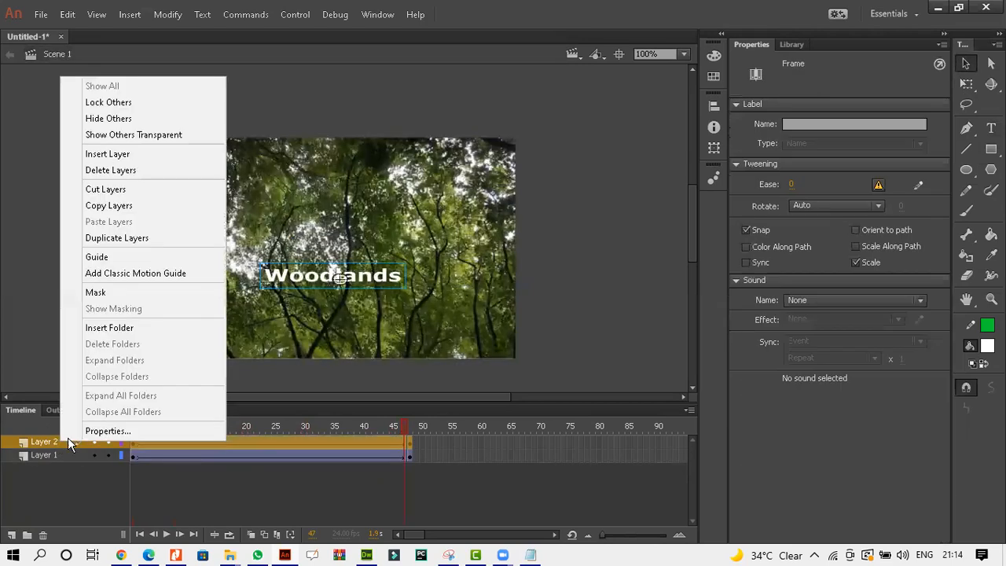
pyautogui.click(129, 170)
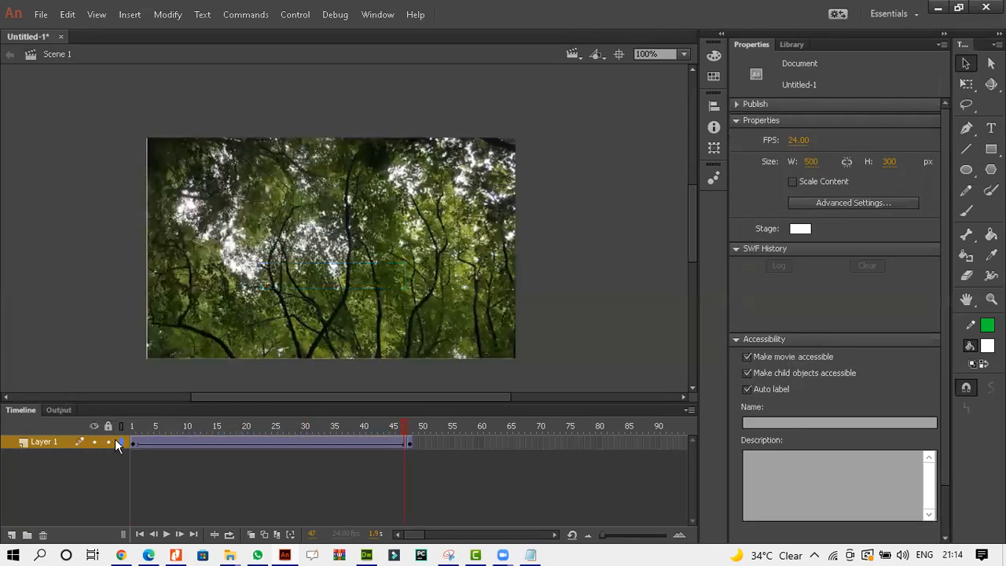
# Insert a new layer and paste the Woodlands text onto the stage with the Text tool.
pyautogui.click(14, 535)
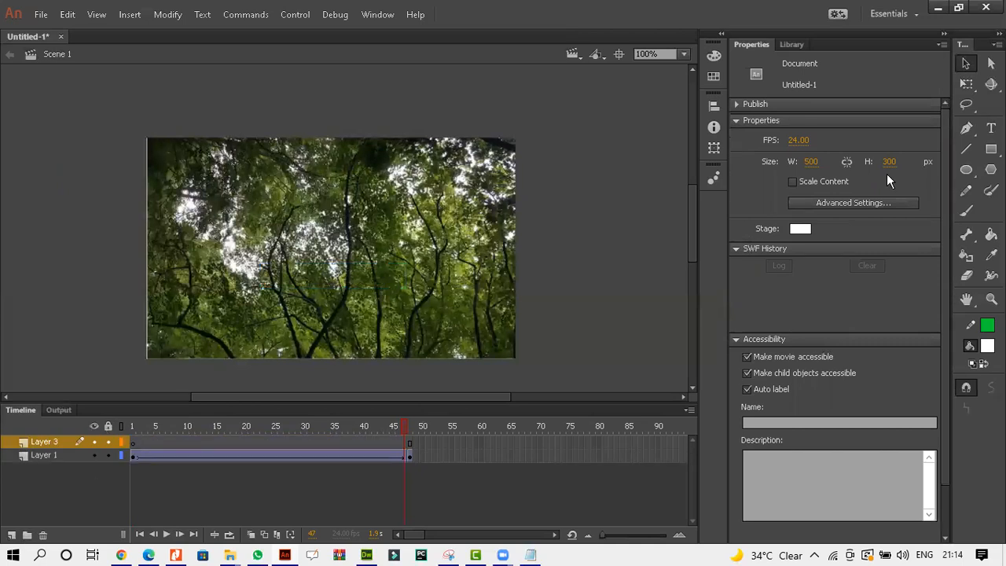
pyautogui.click(991, 129)
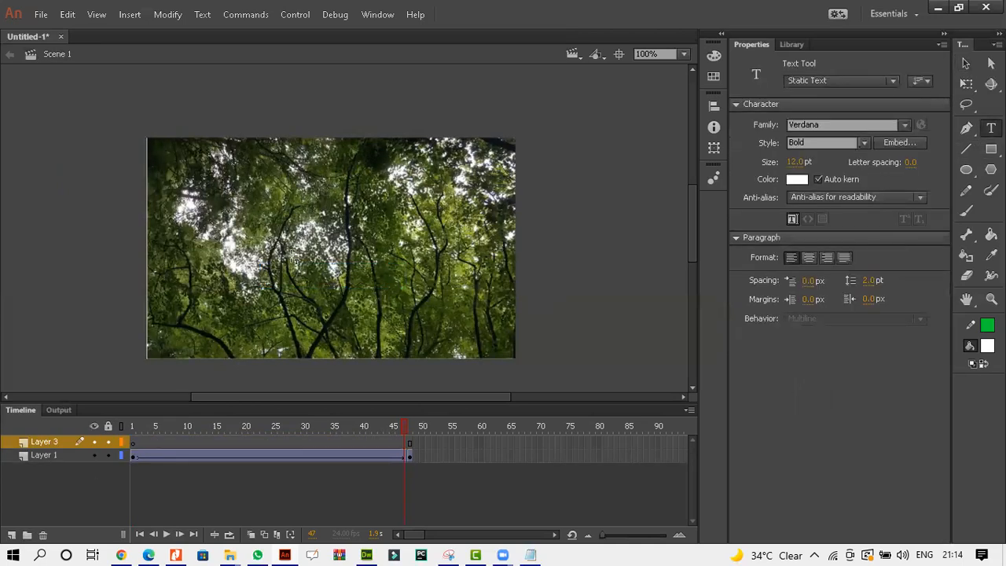
pyautogui.click(291, 256)
pyautogui.write('Woodlands')
pyautogui.click(966, 63)
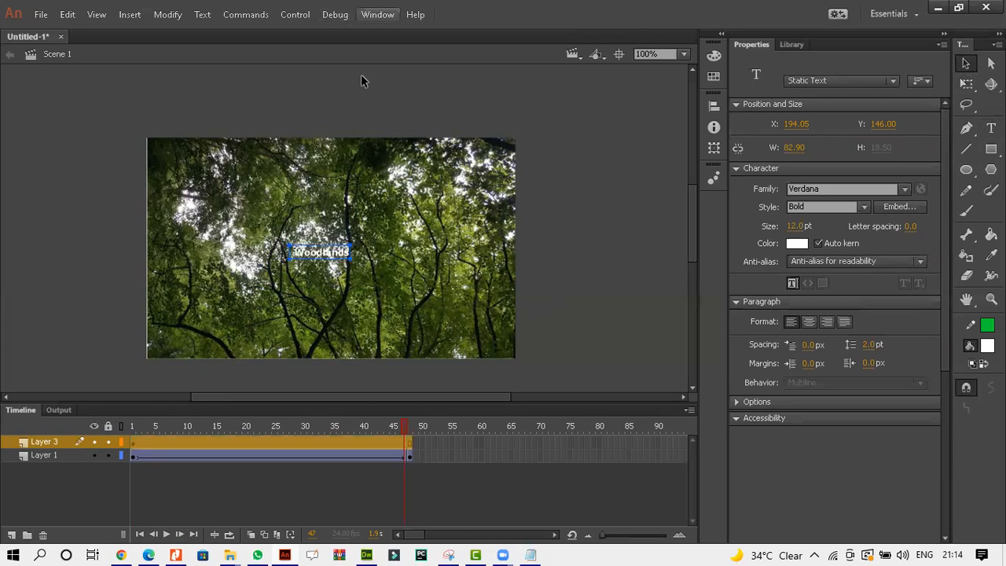
# Open the Align panel with the pasted Woodlands text selected.
pyautogui.click(377, 14)
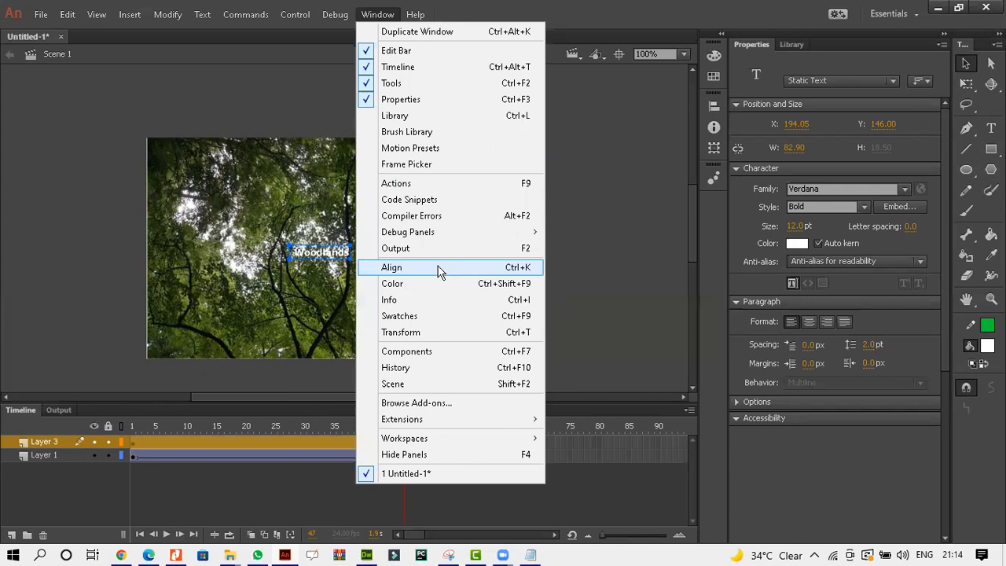
pyautogui.click(440, 269)
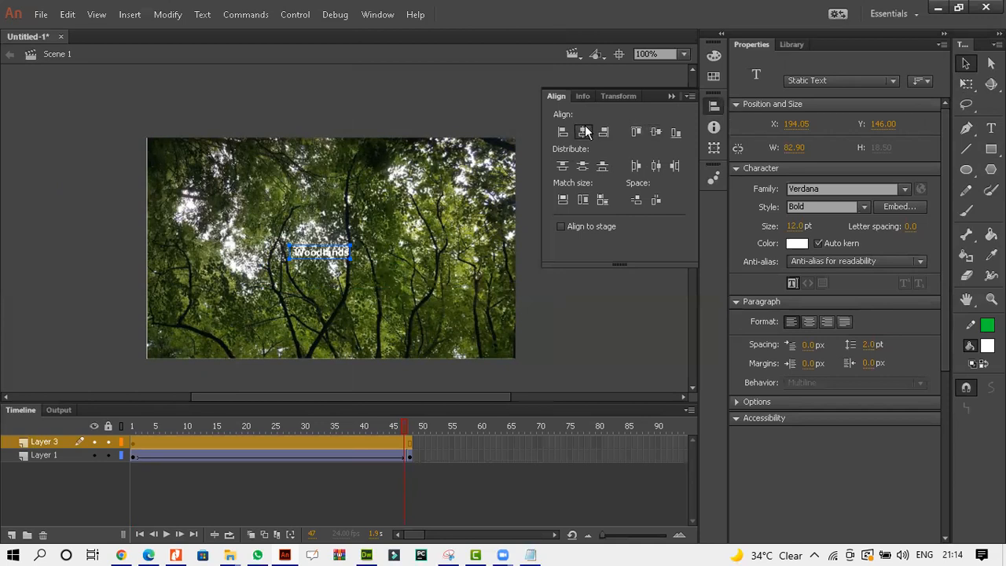
pyautogui.click(690, 96)
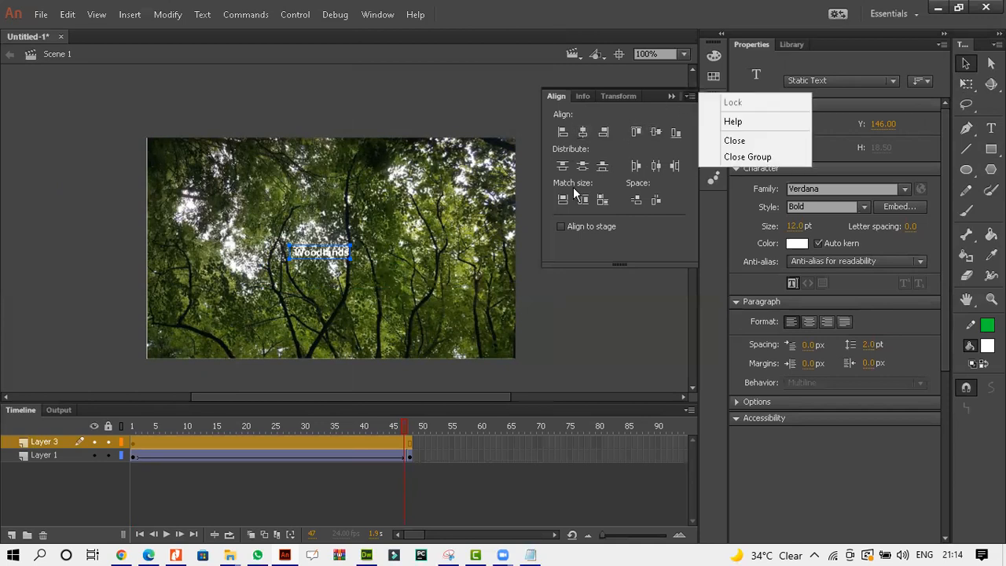
pyautogui.click(515, 117)
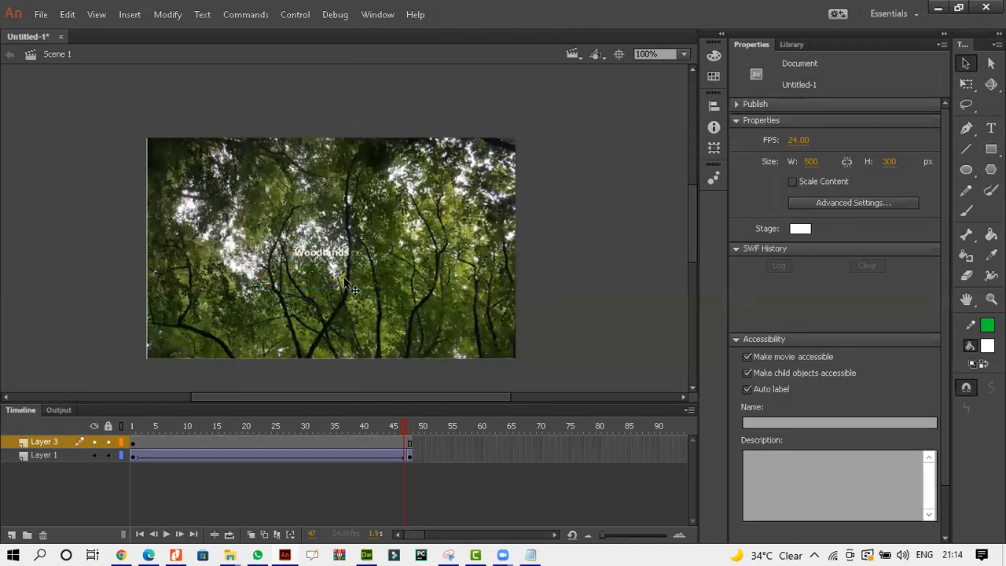
# Insert a keyframe at frame 48 on the Woodlands text layer and create a classic tween across its frames.
pyautogui.click(408, 441)
pyautogui.rightClick(408, 441)
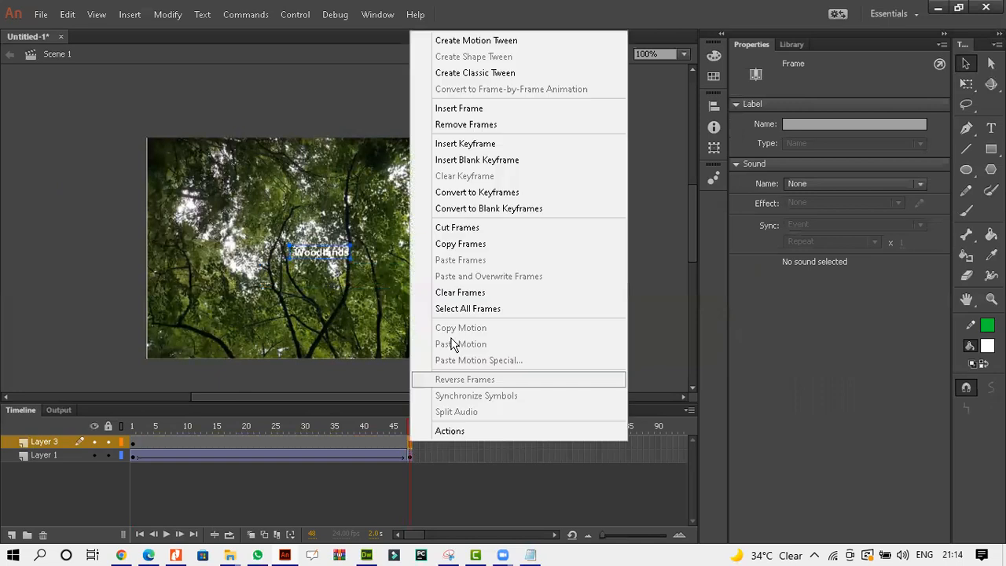
pyautogui.click(463, 144)
pyautogui.click(392, 441)
pyautogui.rightClick(392, 441)
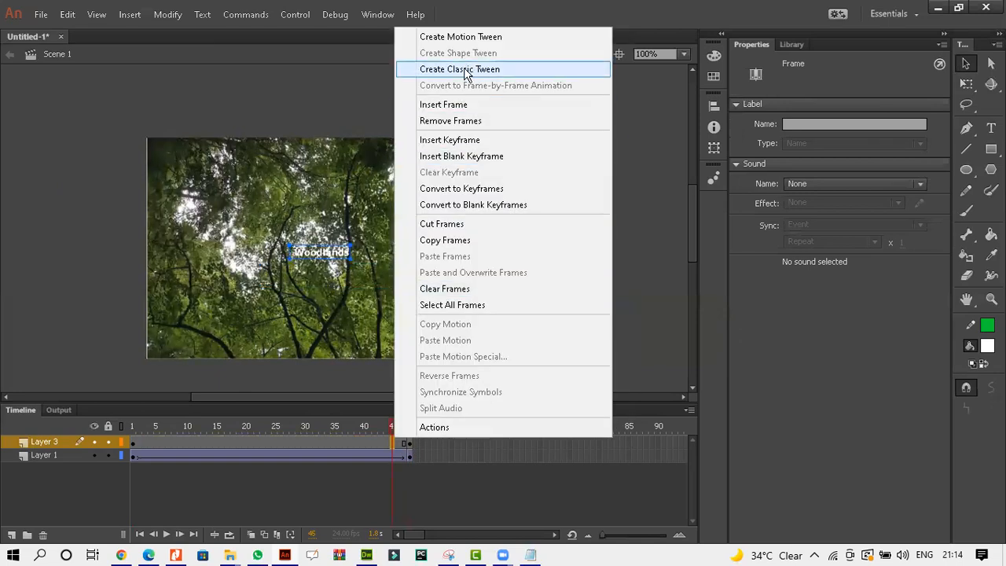
pyautogui.click(467, 69)
pyautogui.click(409, 441)
pyautogui.rightClick(408, 441)
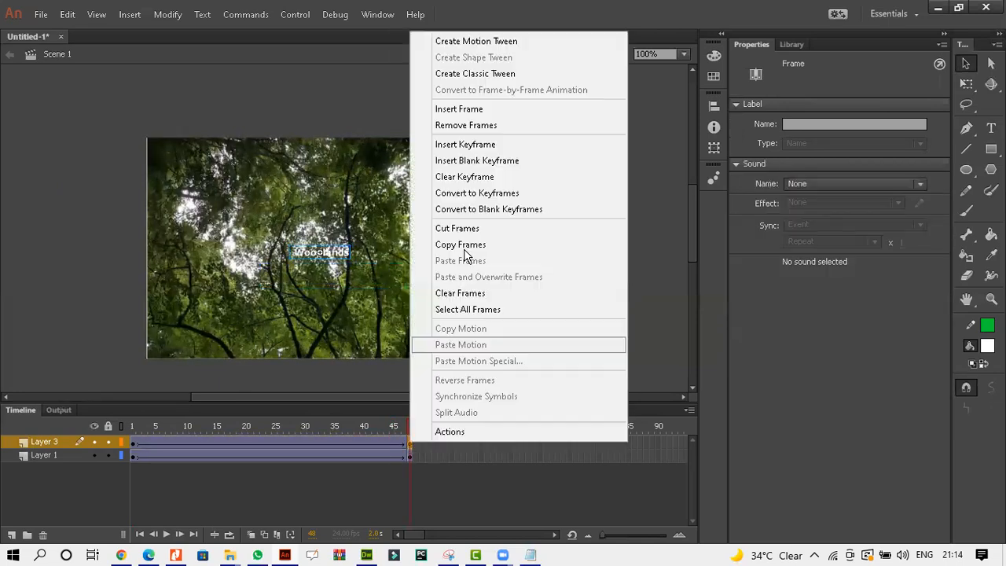
pyautogui.click(471, 76)
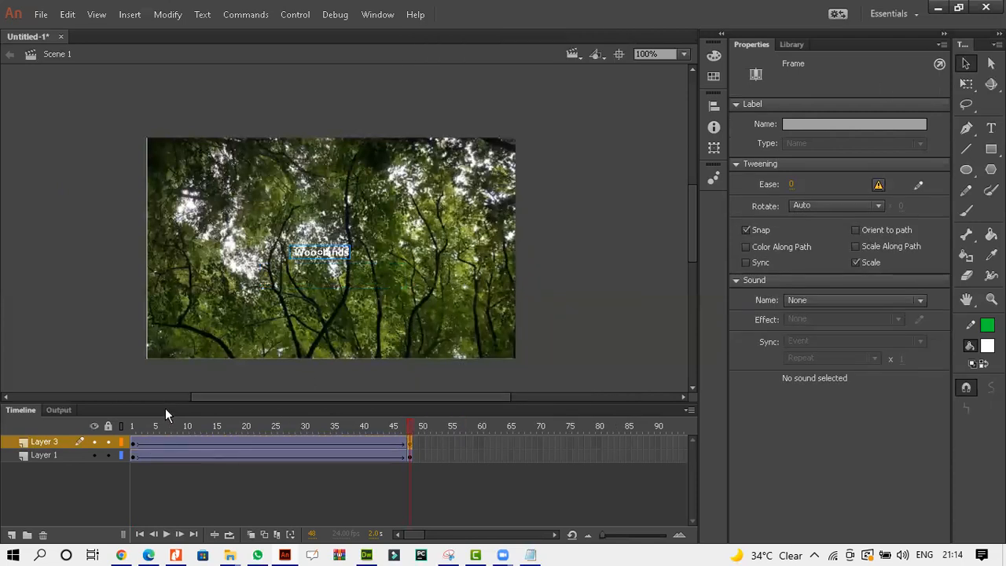
# Scale the Woodlands text at the end keyframe proportionally to double size, a height of 37 px.
pyautogui.click(314, 250)
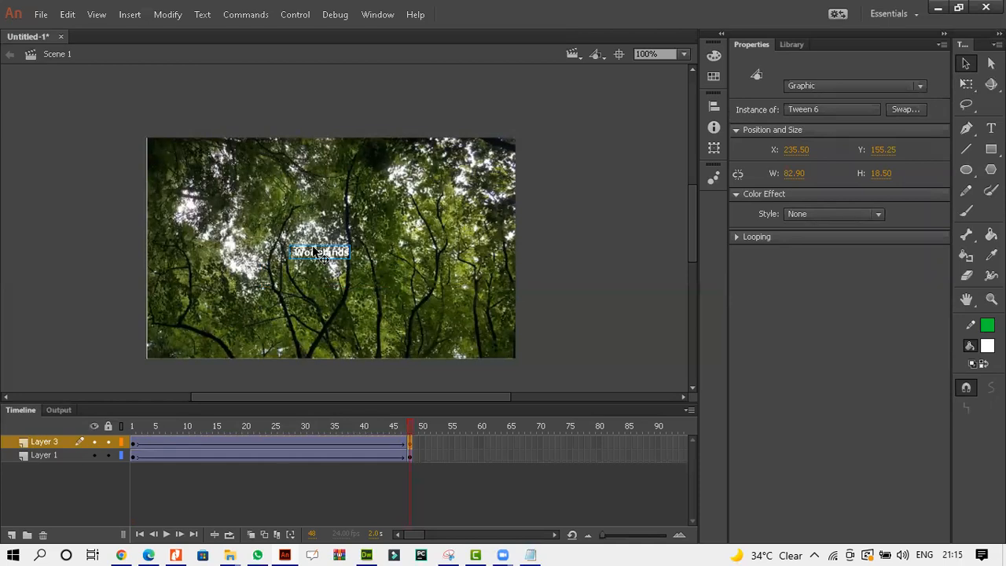
pyautogui.click(739, 176)
pyautogui.click(991, 128)
pyautogui.click(967, 84)
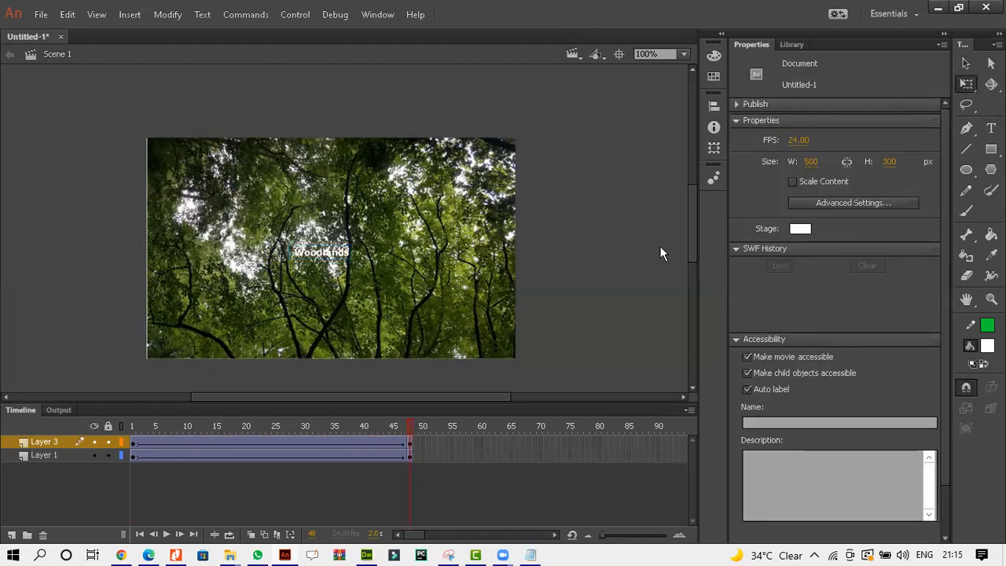
pyautogui.click(345, 252)
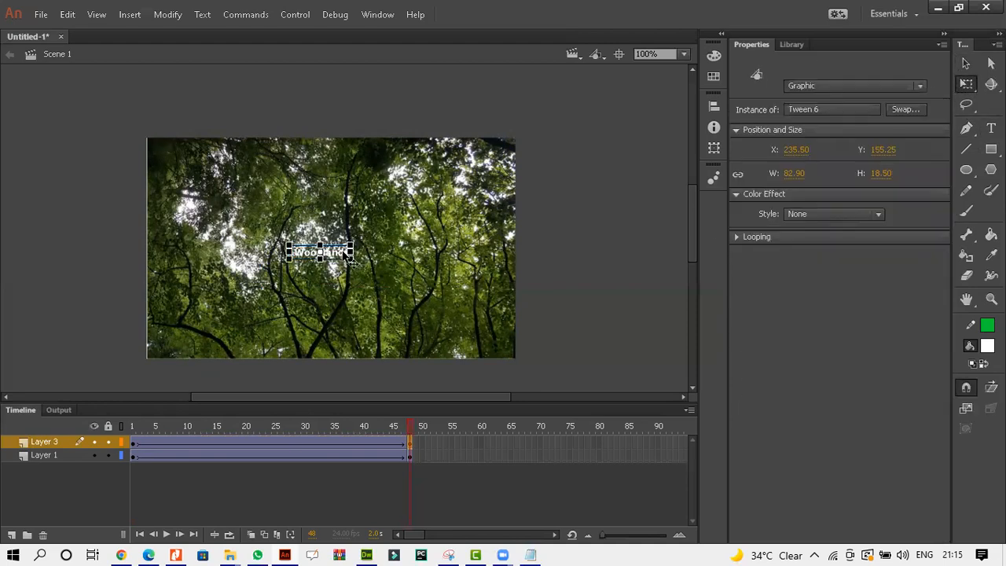
pyautogui.click(883, 173)
pyautogui.write('3')
pyautogui.press('Return')
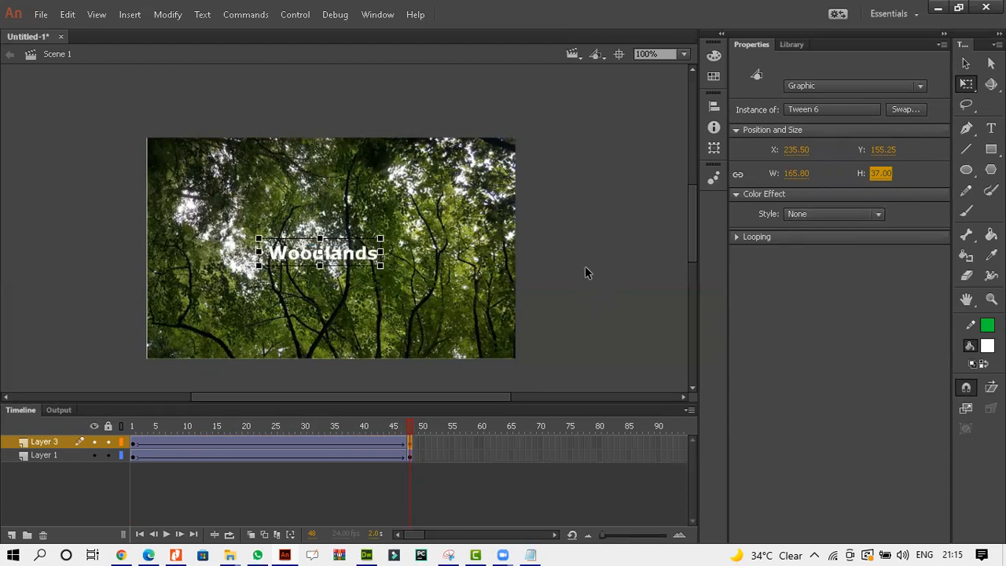
pyautogui.click(966, 63)
pyautogui.click(573, 151)
pyautogui.press('Return')
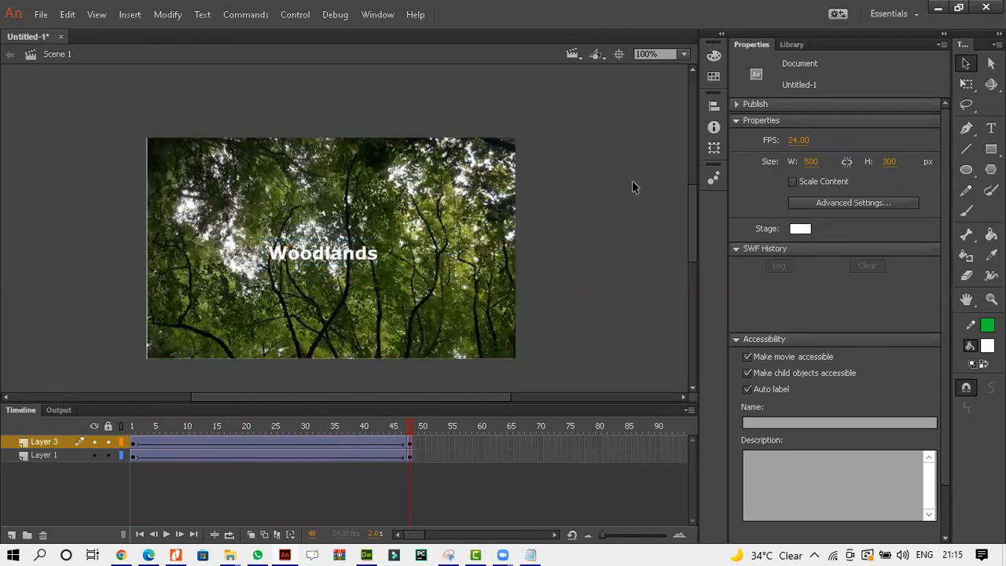
# Add a new layer, check the brief, and rename the image and text layers CLIP1 and CLIP1TEXT.
pyautogui.click(11, 535)
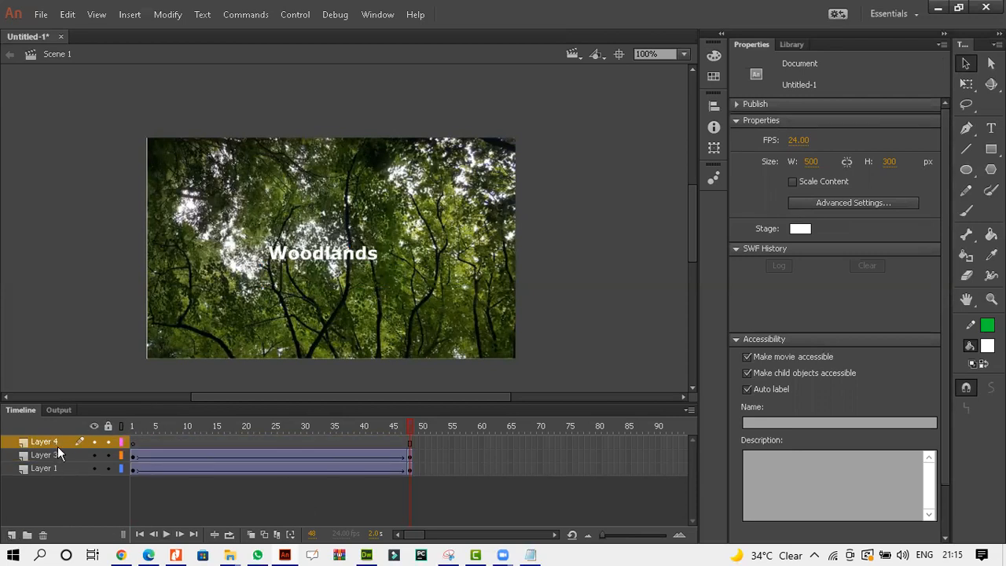
pyautogui.click(151, 555)
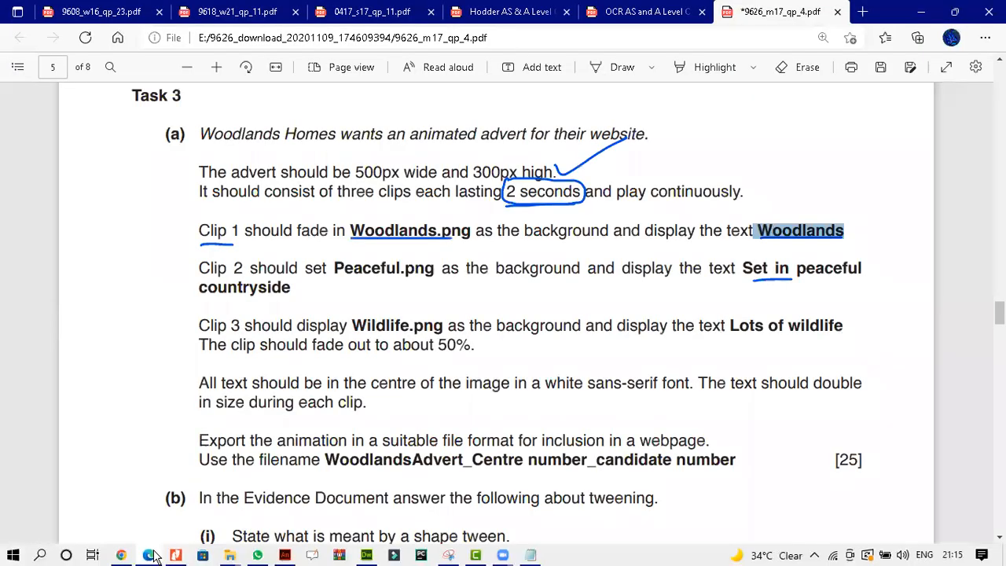
pyautogui.click(153, 556)
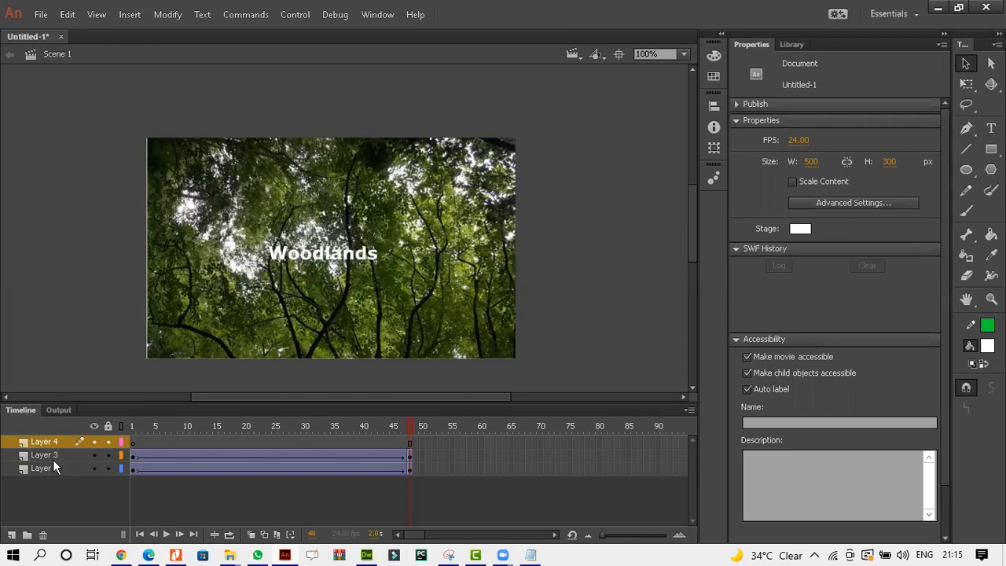
pyautogui.doubleClick(54, 466)
pyautogui.write('CLIP1')
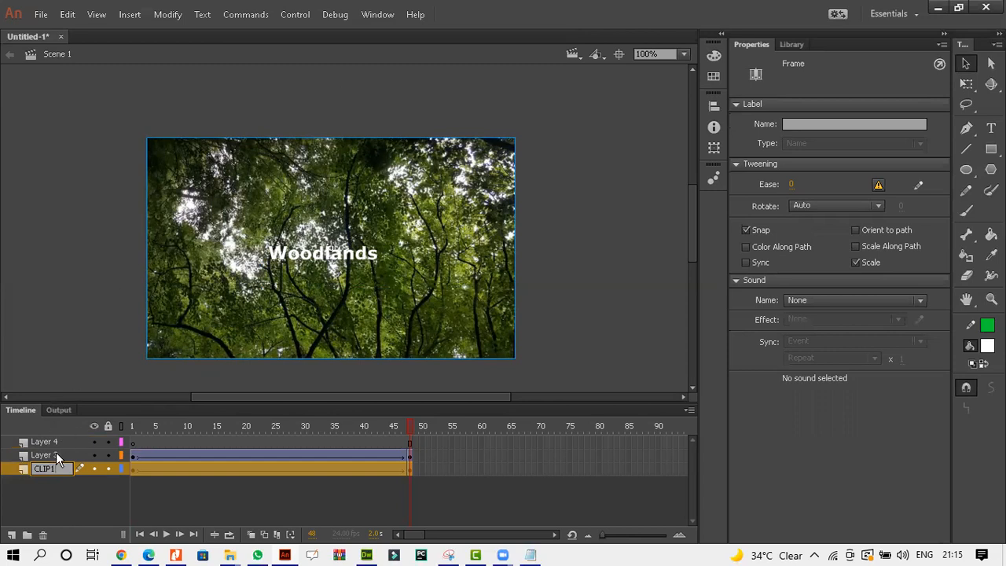
pyautogui.doubleClick(56, 452)
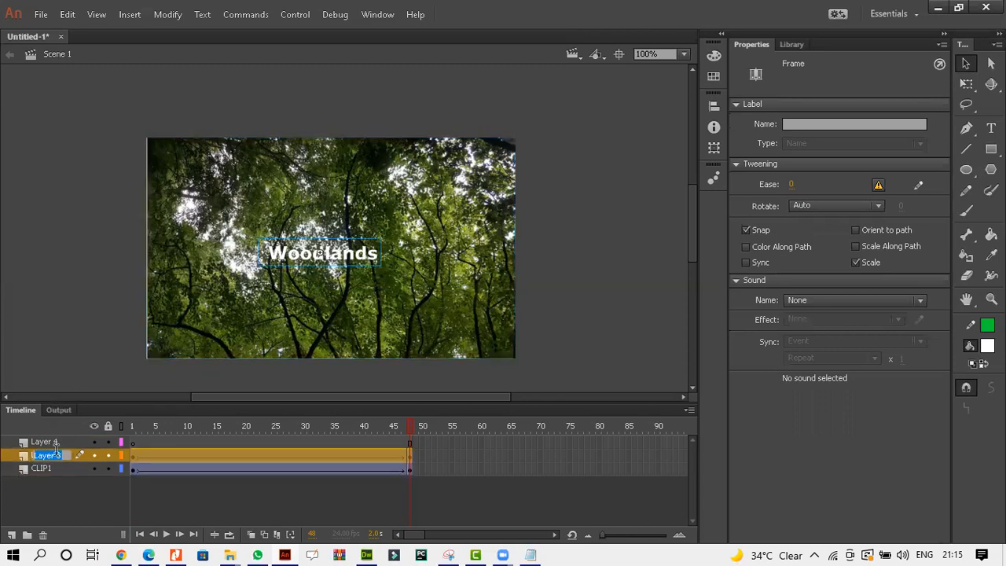
pyautogui.write('CLIP1TEXT')
# Rename the new layer CLIP2 and add another layer named CLIP2TEXT above it.
pyautogui.doubleClick(50, 441)
pyautogui.write('C')
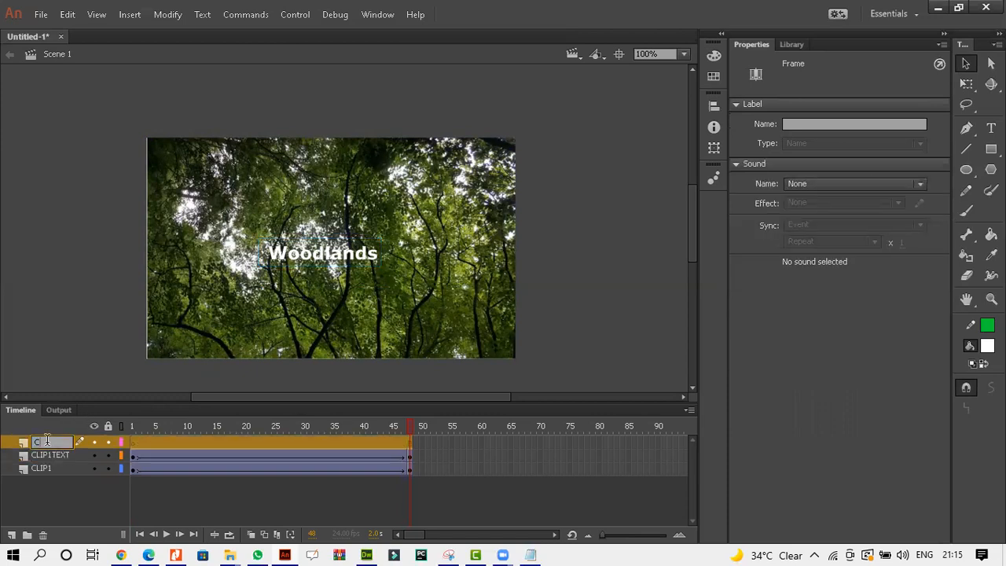
pyautogui.write('LIP2')
pyautogui.press('Return')
pyautogui.click(11, 535)
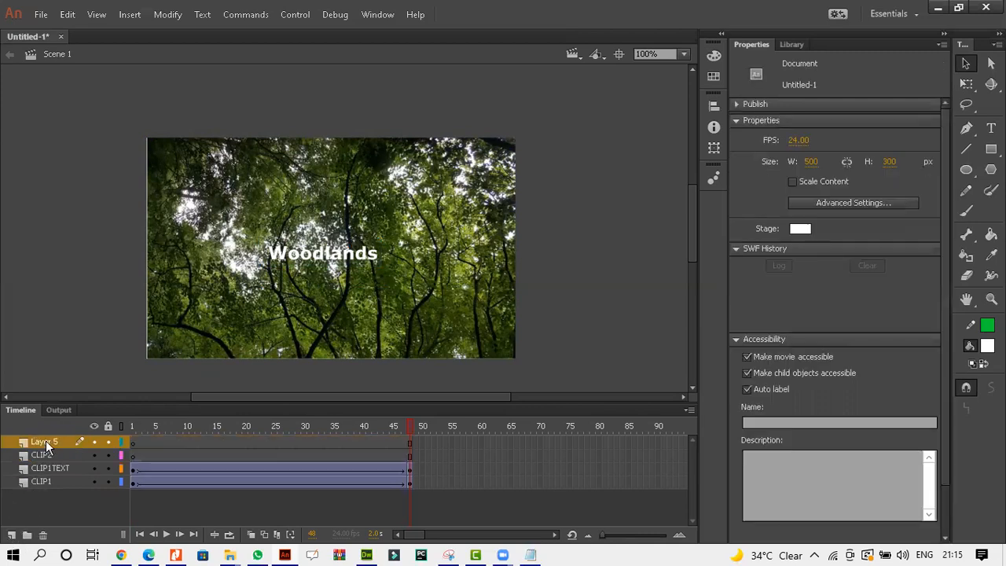
pyautogui.doubleClick(46, 440)
pyautogui.write('CLIP2TEXT')
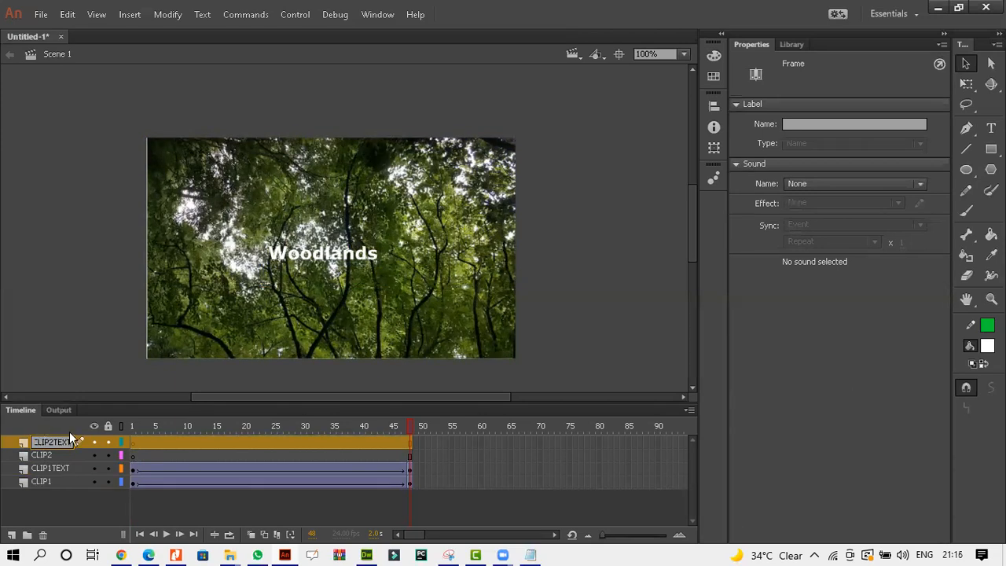
# Recheck the brief and insert a keyframe at frame 49 on the CLIP2 layer.
pyautogui.click(91, 456)
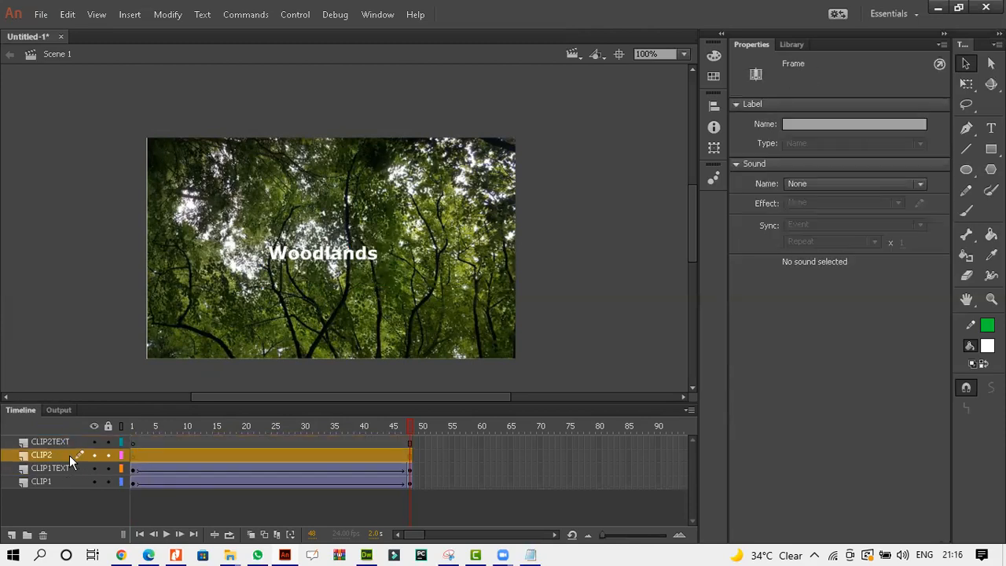
pyautogui.click(149, 555)
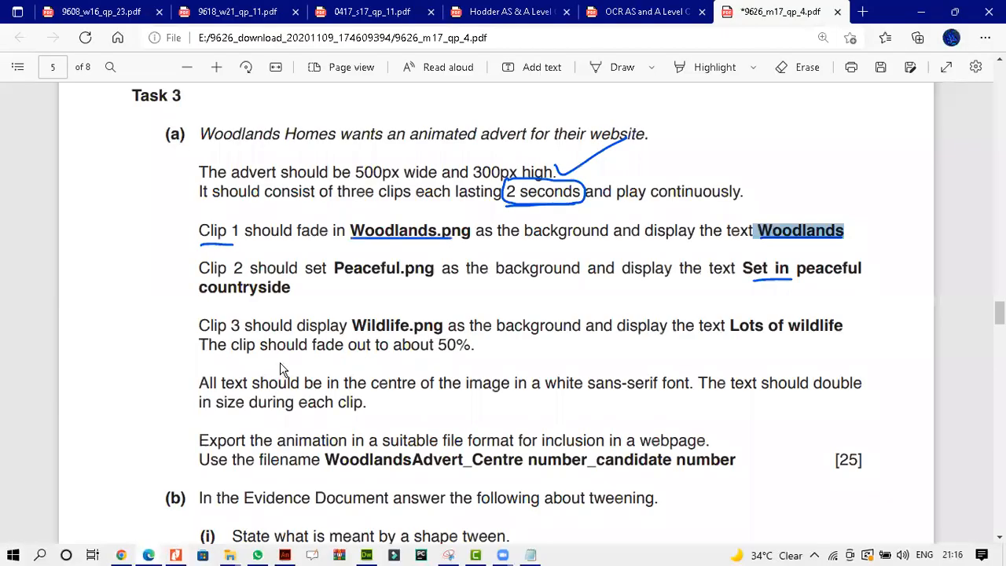
pyautogui.scroll(-2, 287, 359)
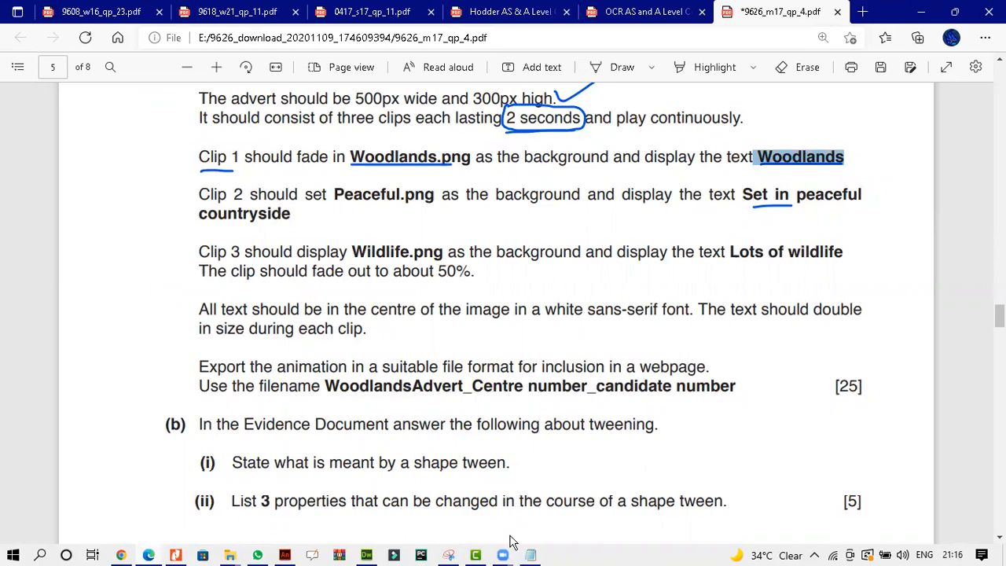
pyautogui.click(290, 555)
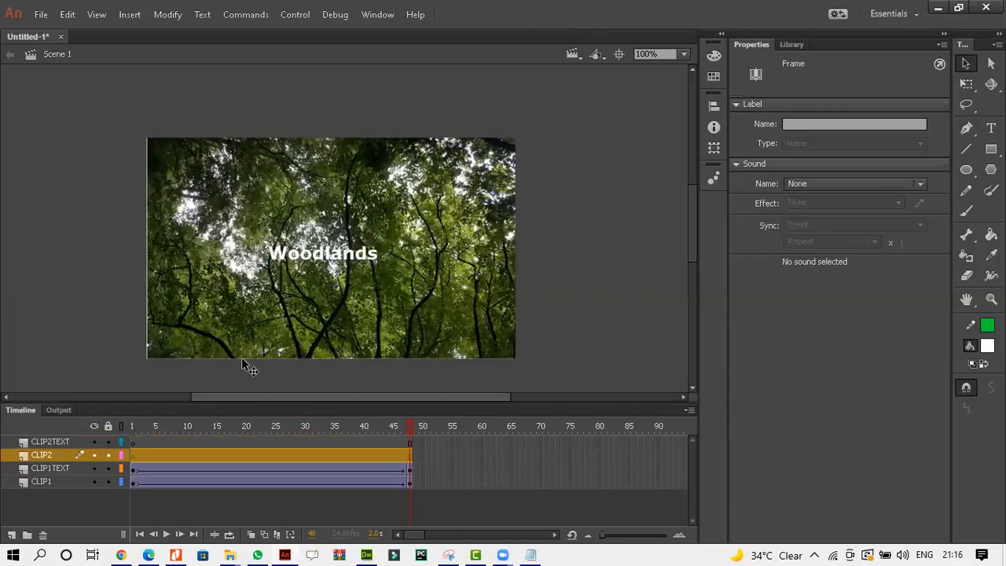
pyautogui.rightClick(416, 455)
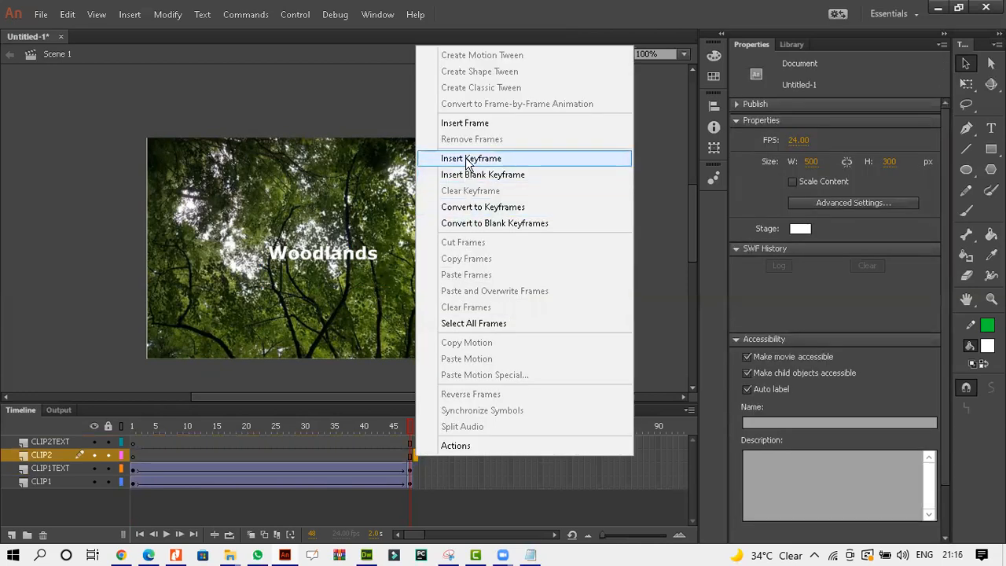
pyautogui.click(469, 159)
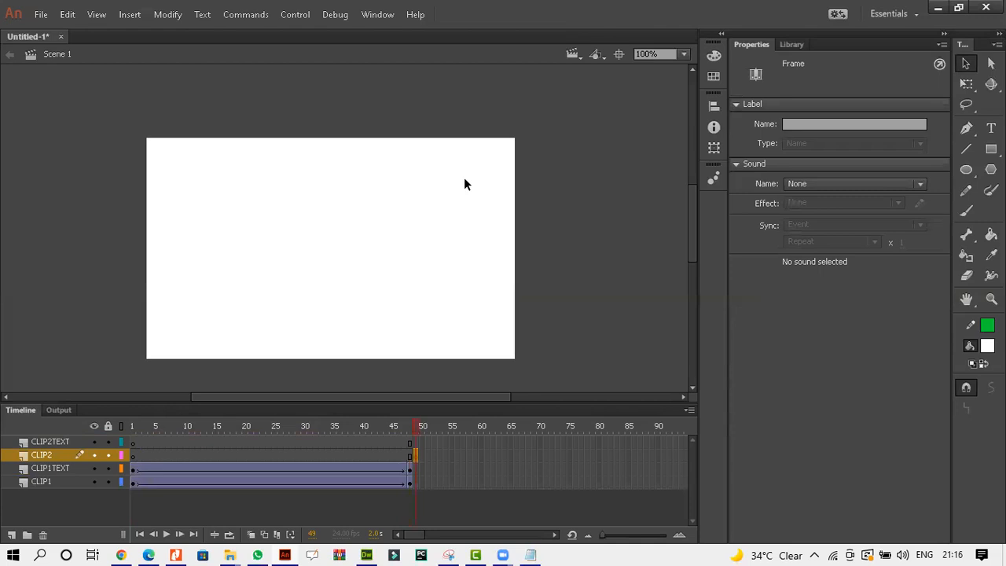
# Import the Peaceful image onto the stage at the new CLIP2 keyframe.
pyautogui.hotkey('ctrl', 'r')
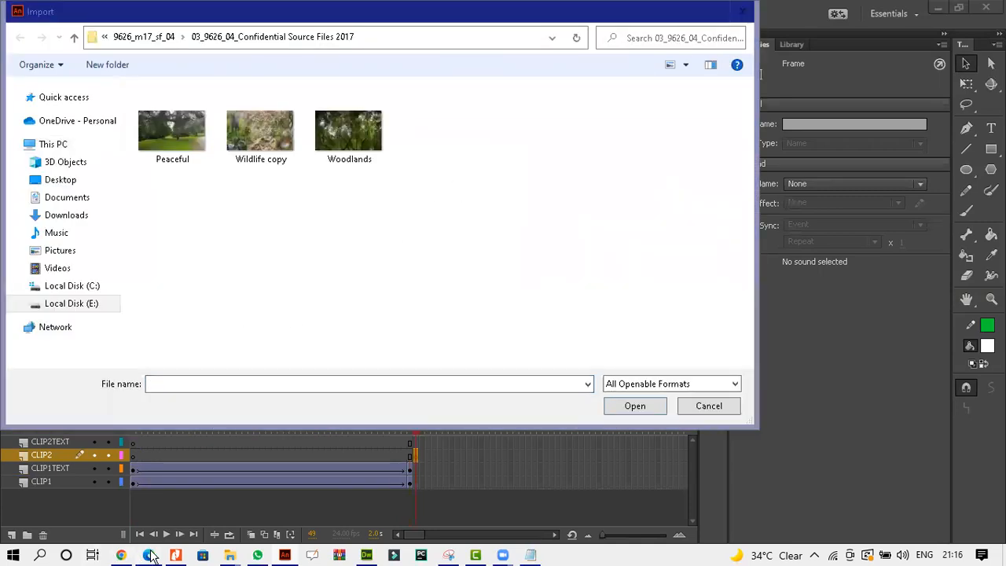
pyautogui.click(148, 555)
pyautogui.click(149, 555)
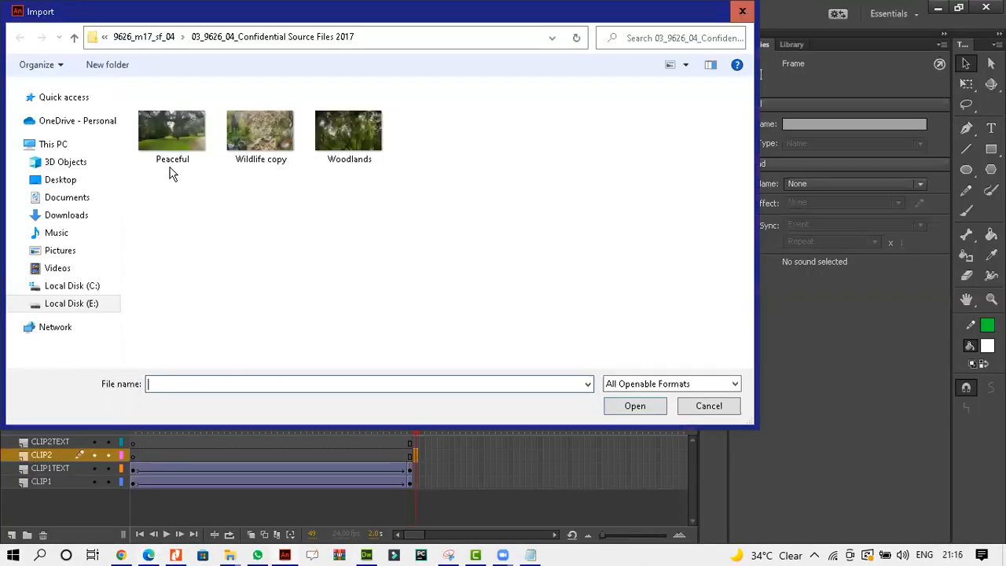
pyautogui.doubleClick(174, 132)
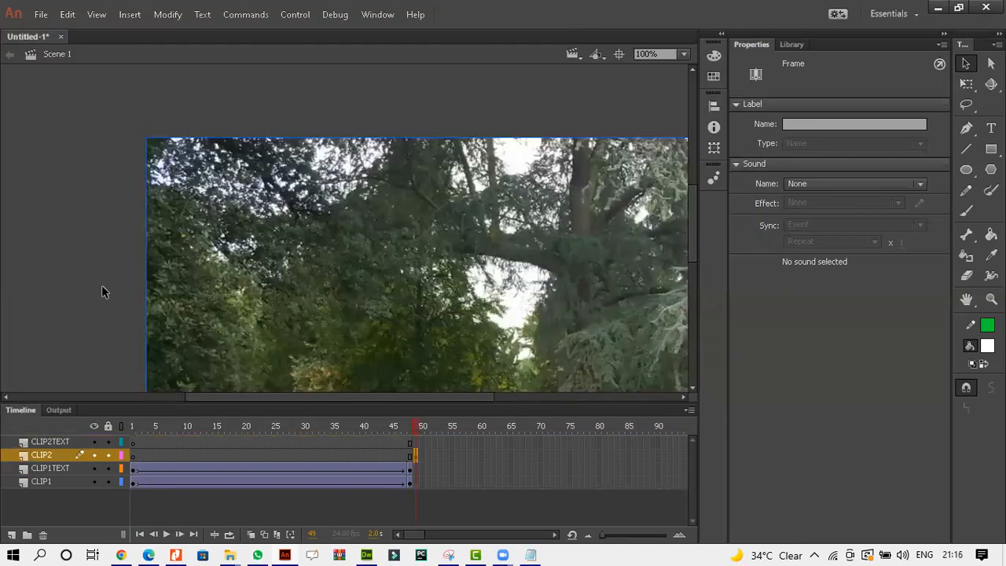
# Resize the Peaceful image to 500 by 300 px.
pyautogui.click(299, 280)
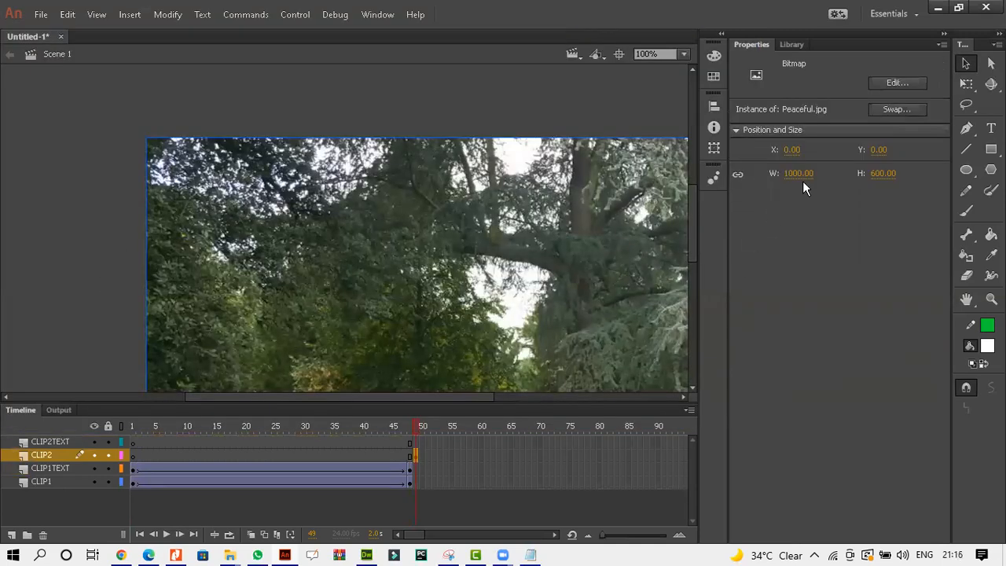
pyautogui.write('500')
pyautogui.click(881, 173)
pyautogui.write('300')
pyautogui.press('Return')
pyautogui.click(592, 243)
pyautogui.click(462, 270)
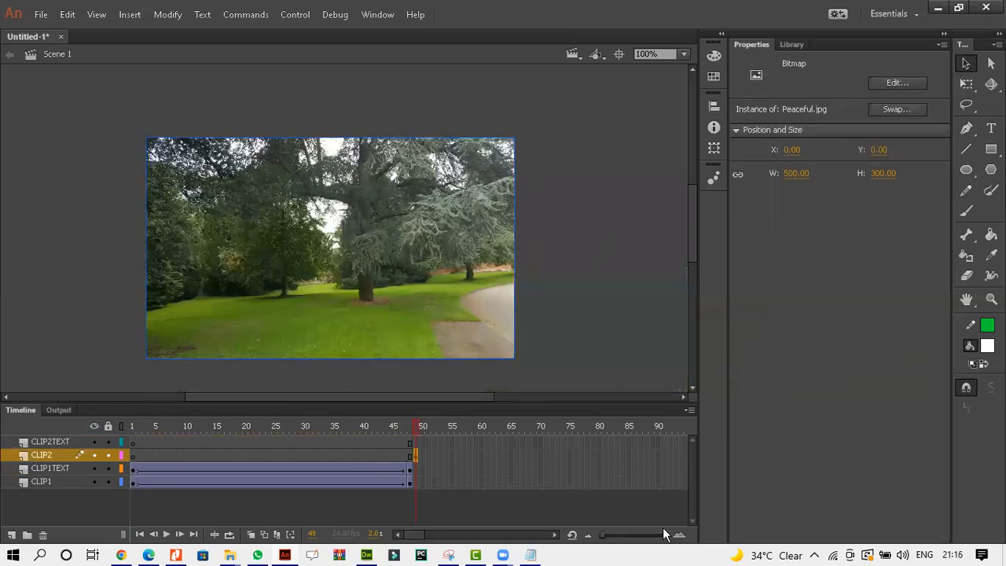
# Insert a keyframe at frame 98 on the CLIP2 layer.
pyautogui.click(554, 536)
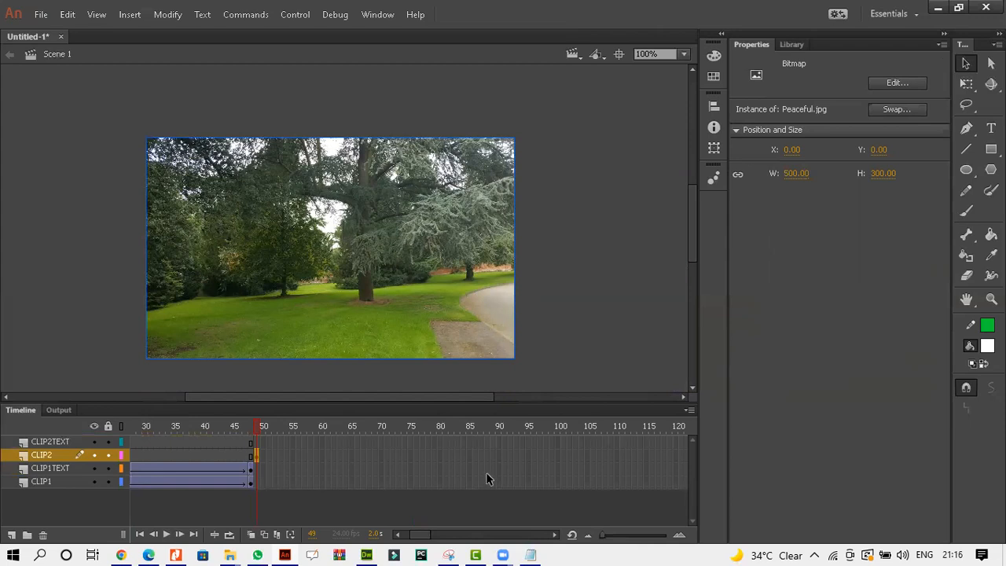
pyautogui.click(546, 456)
pyautogui.rightClick(548, 457)
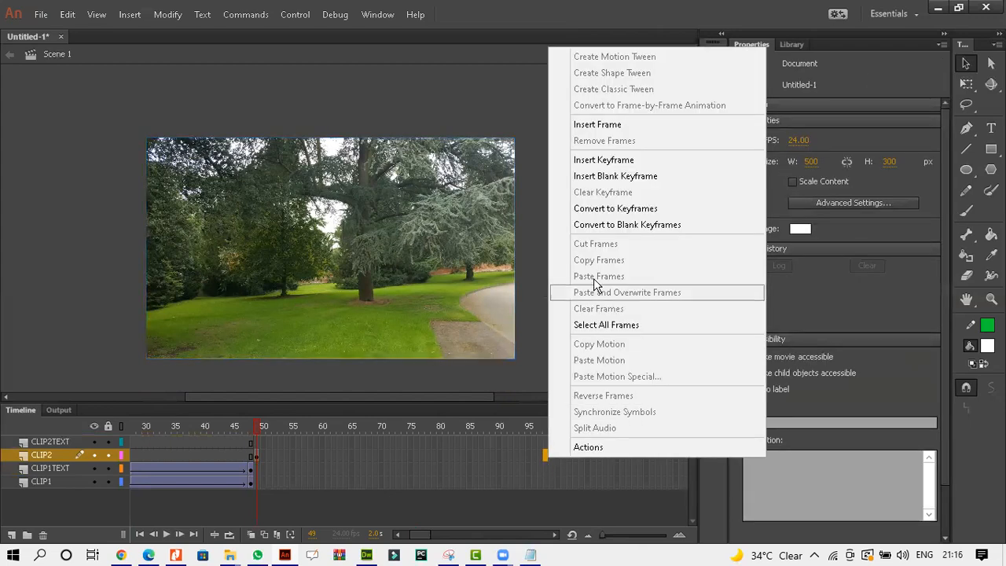
pyautogui.click(597, 160)
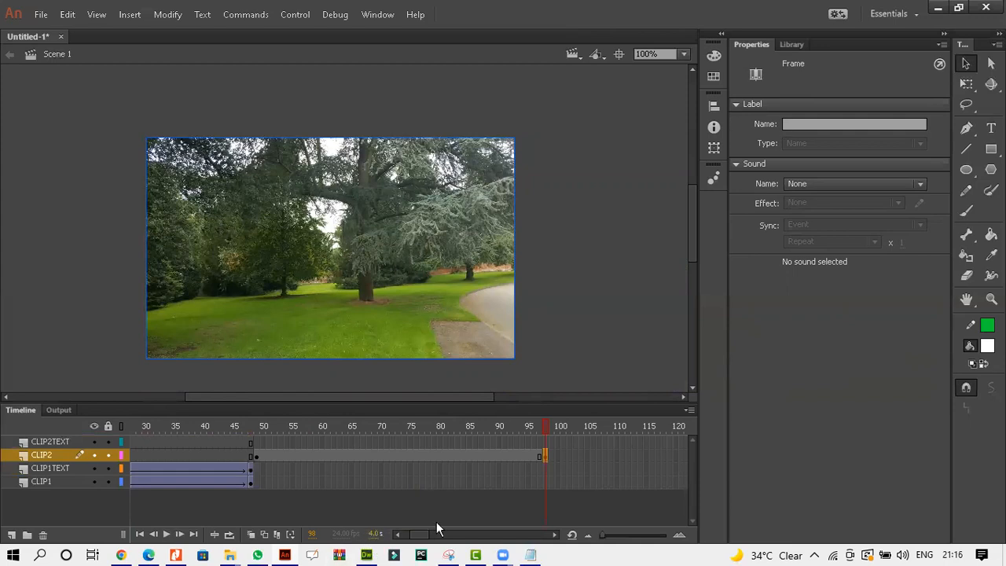
# Create a classic tween between the CLIP2 keyframes at frames 49 and 98.
pyautogui.rightClick(543, 455)
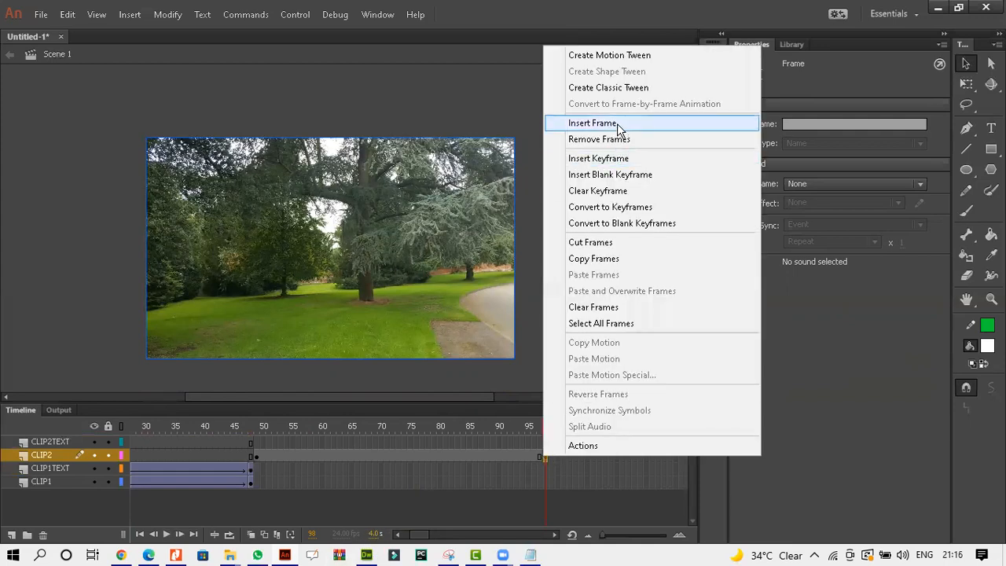
pyautogui.click(602, 89)
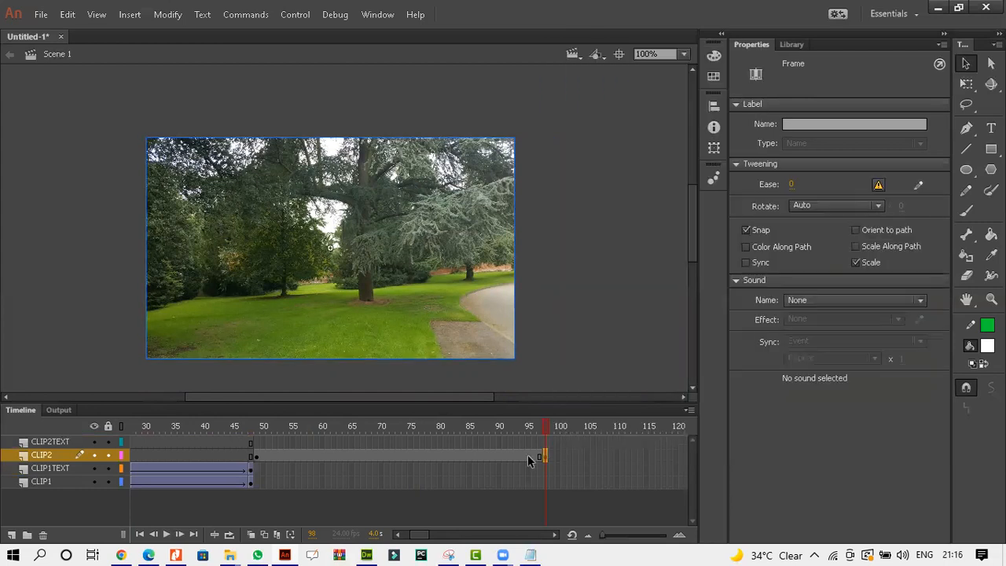
pyautogui.rightClick(528, 454)
pyautogui.click(598, 88)
pyautogui.click(545, 454)
# Apply an Alpha color effect of 3% to the Peaceful image at the first CLIP2 keyframe.
pyautogui.click(262, 458)
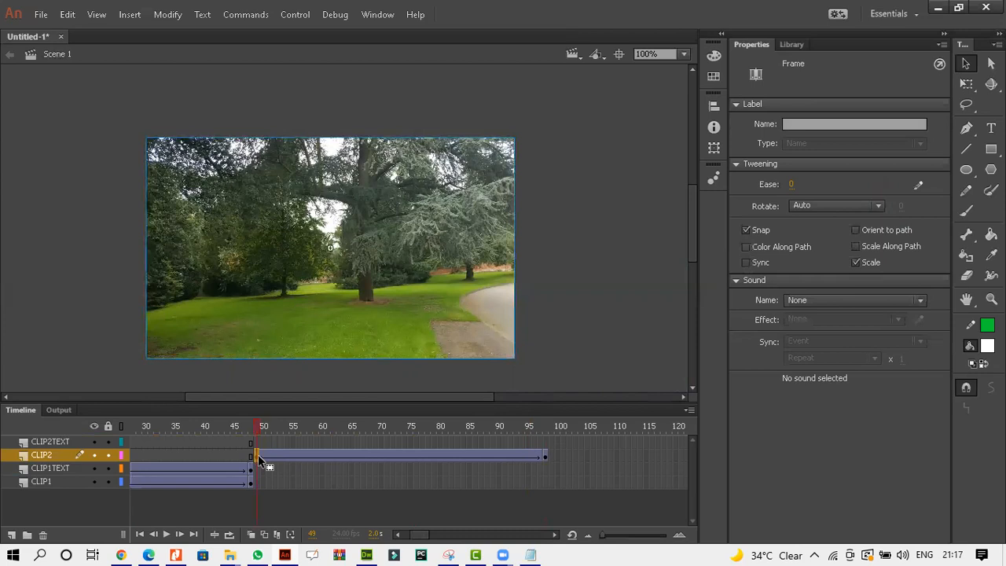
pyautogui.click(281, 279)
pyautogui.click(826, 214)
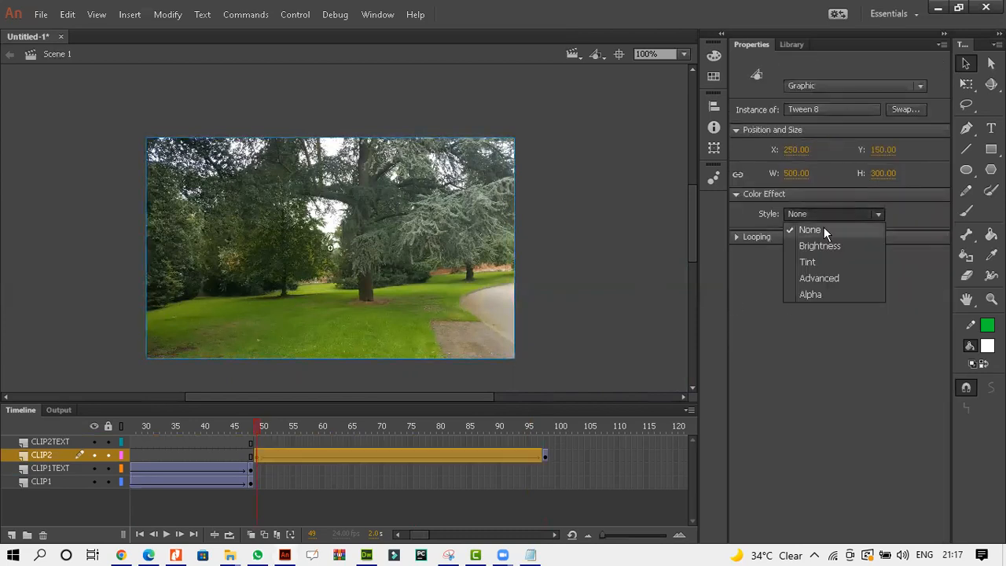
pyautogui.click(811, 290)
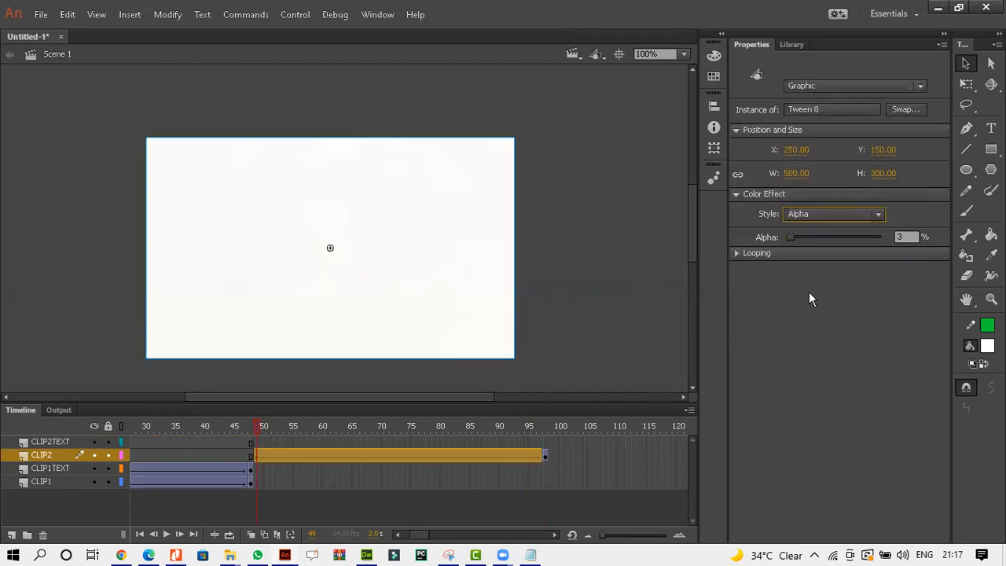
# Insert a keyframe at frame 49 on the CLIP2TEXT layer.
pyautogui.click(255, 441)
pyautogui.rightClick(254, 443)
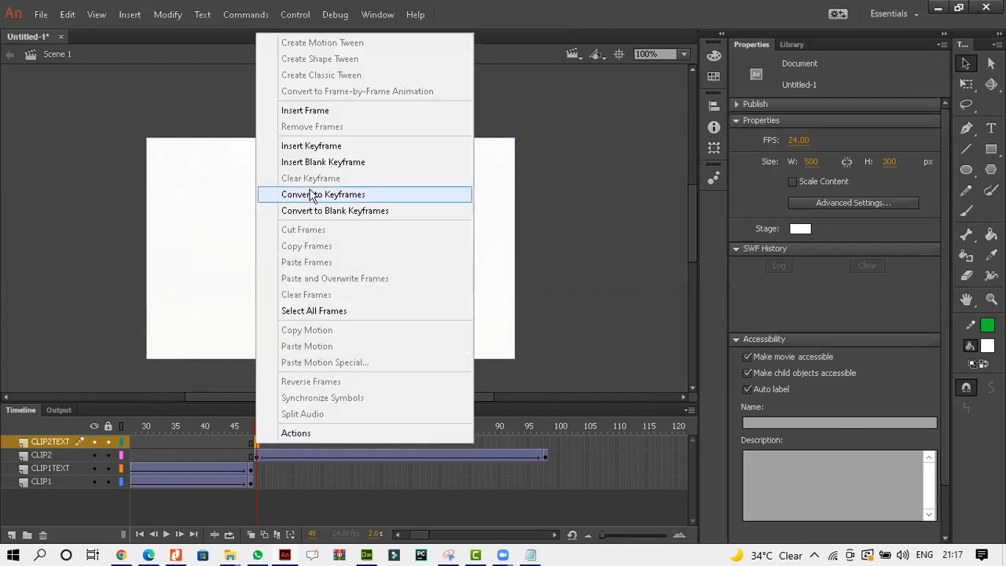
pyautogui.click(318, 147)
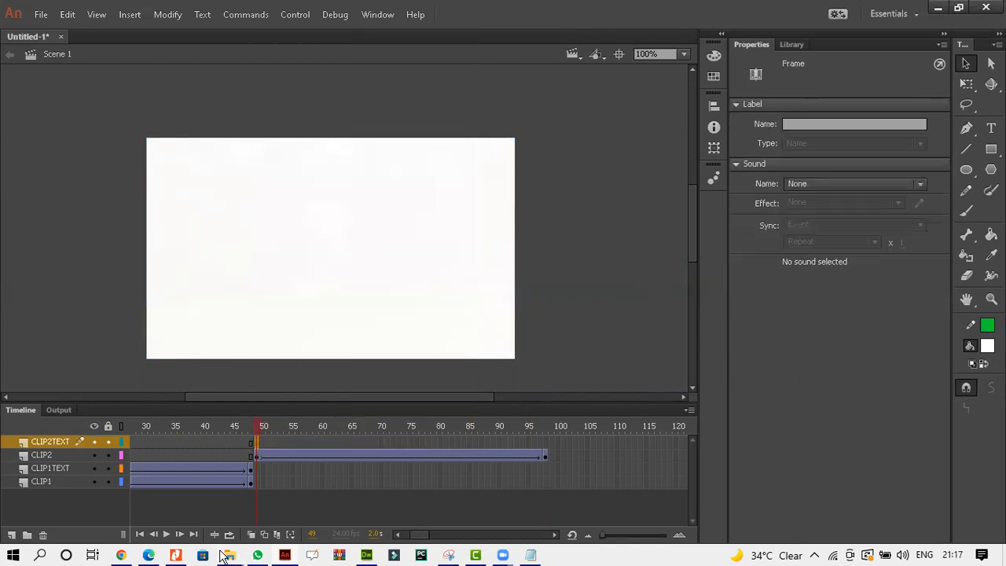
# Copy the clip 2 text "Set in peaceful countryside" from the exam paper PDF and return to Animate.
pyautogui.click(149, 556)
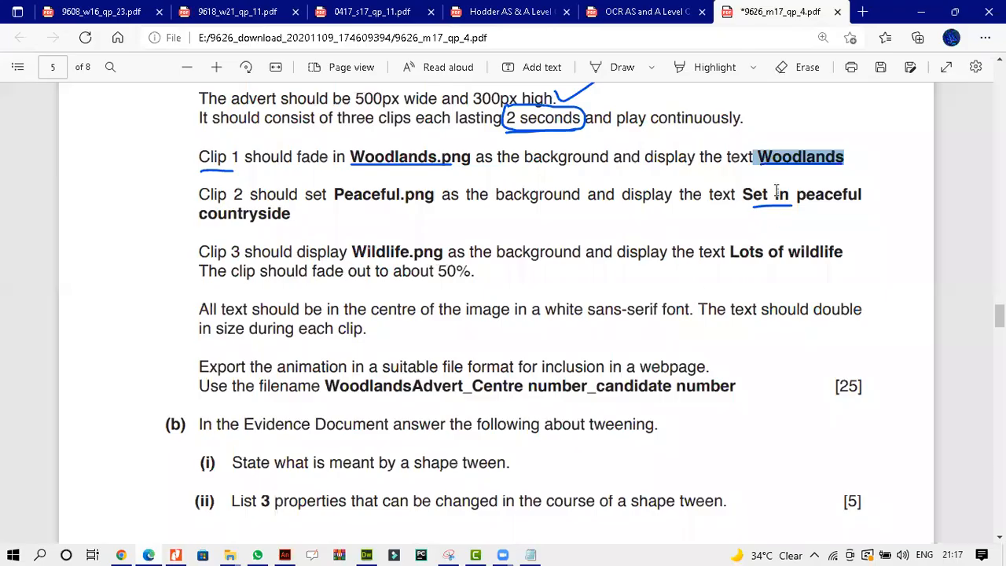
pyautogui.moveTo(744, 194); pyautogui.dragTo(290, 215)
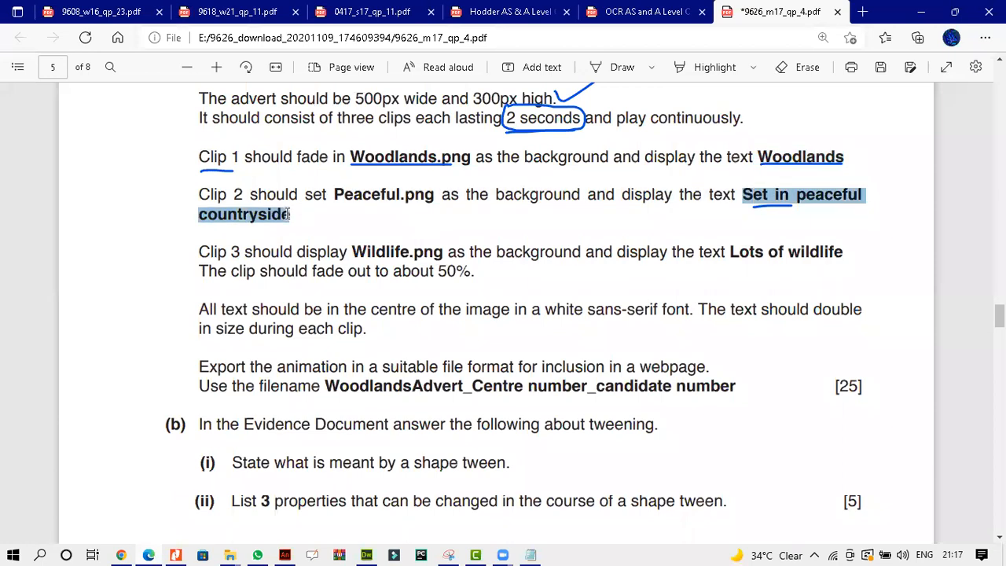
pyautogui.click(318, 97)
pyautogui.click(288, 555)
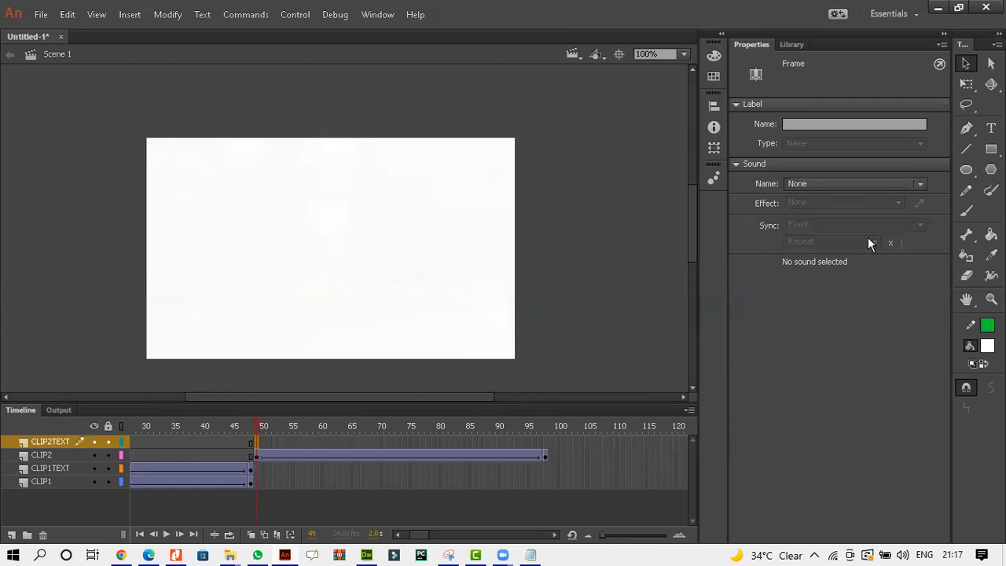
# Paste "Set in peaceful countryside" as a text box on the stage and fit it onto a single line.
pyautogui.click(991, 127)
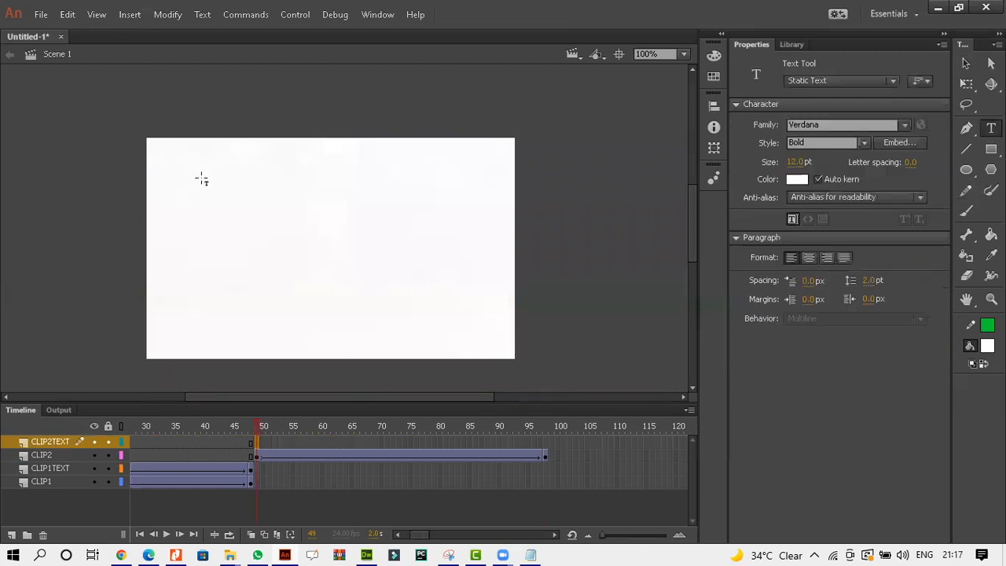
pyautogui.click(252, 250)
pyautogui.hotkey('ctrl', 'v')
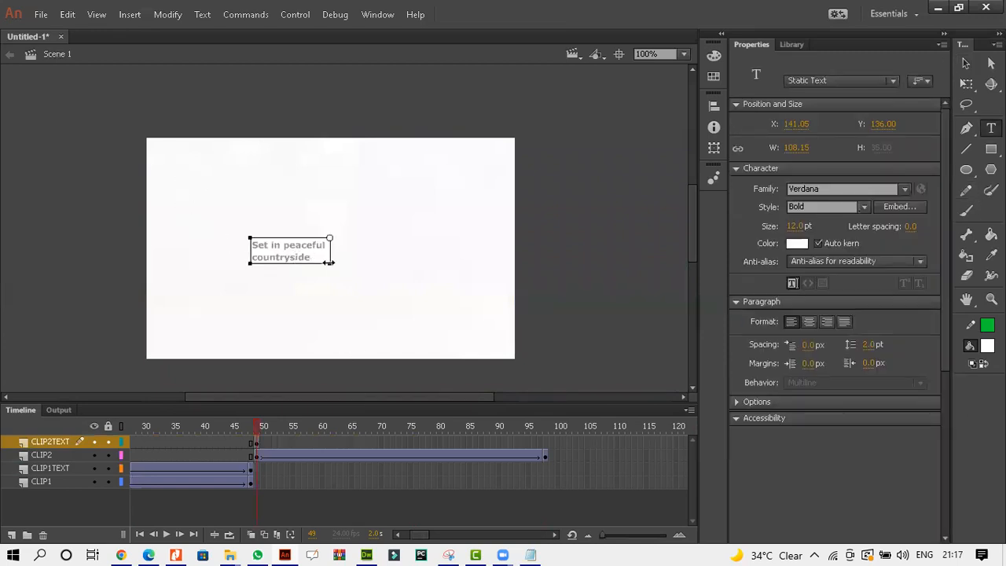
pyautogui.moveTo(358, 259); pyautogui.dragTo(432, 261)
pyautogui.press('Delete')
pyautogui.moveTo(432, 251); pyautogui.dragTo(392, 253)
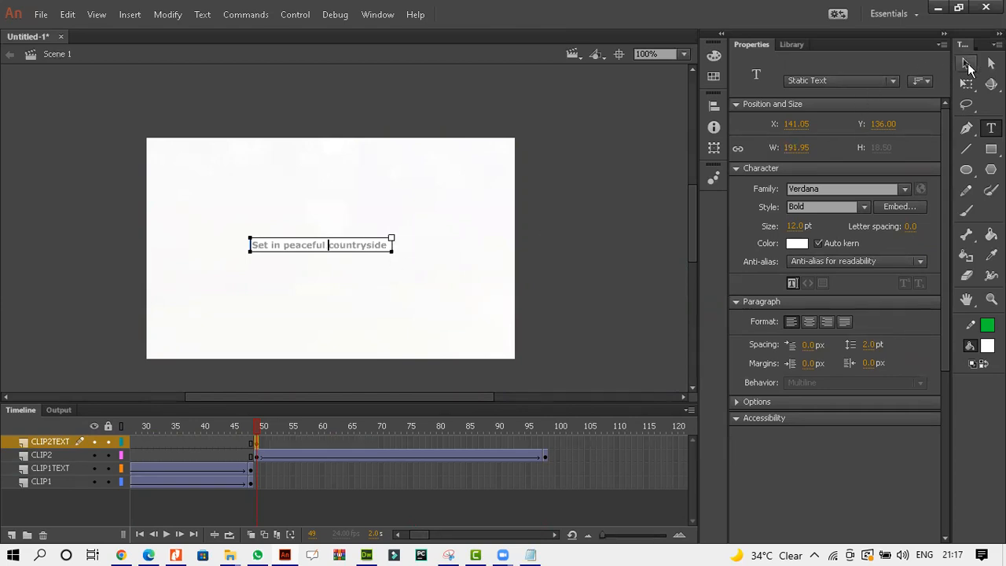
pyautogui.click(967, 63)
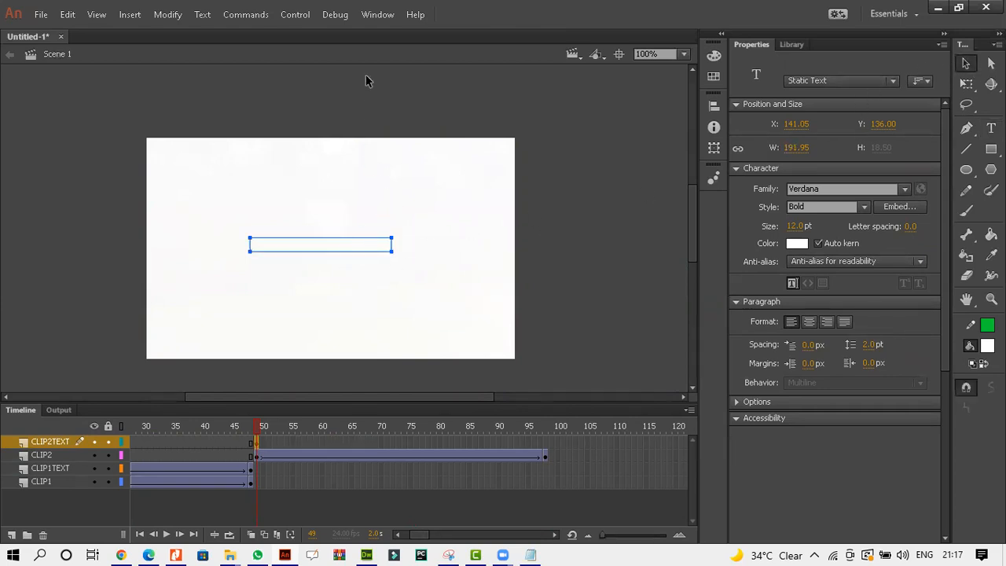
pyautogui.click(378, 15)
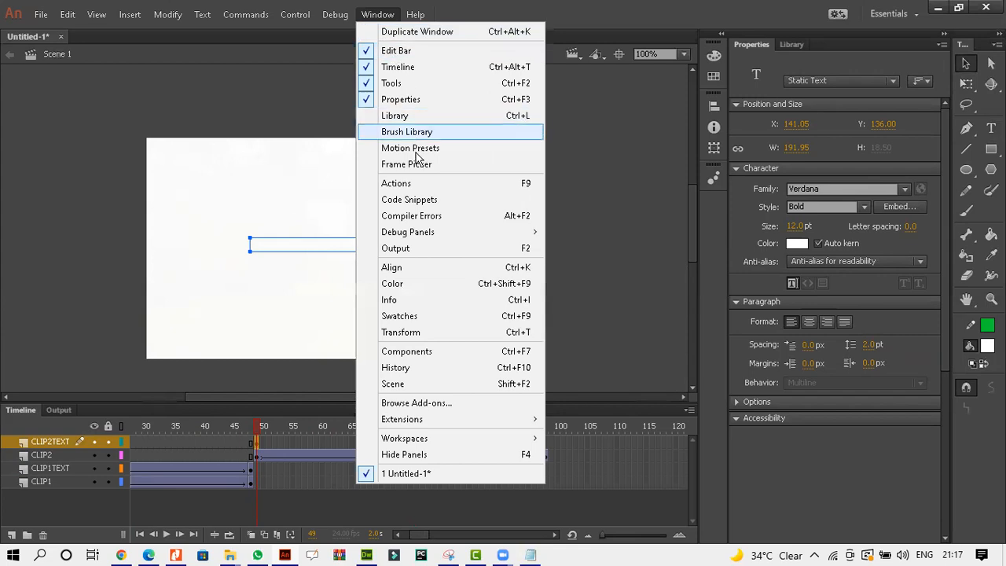
pyautogui.click(417, 275)
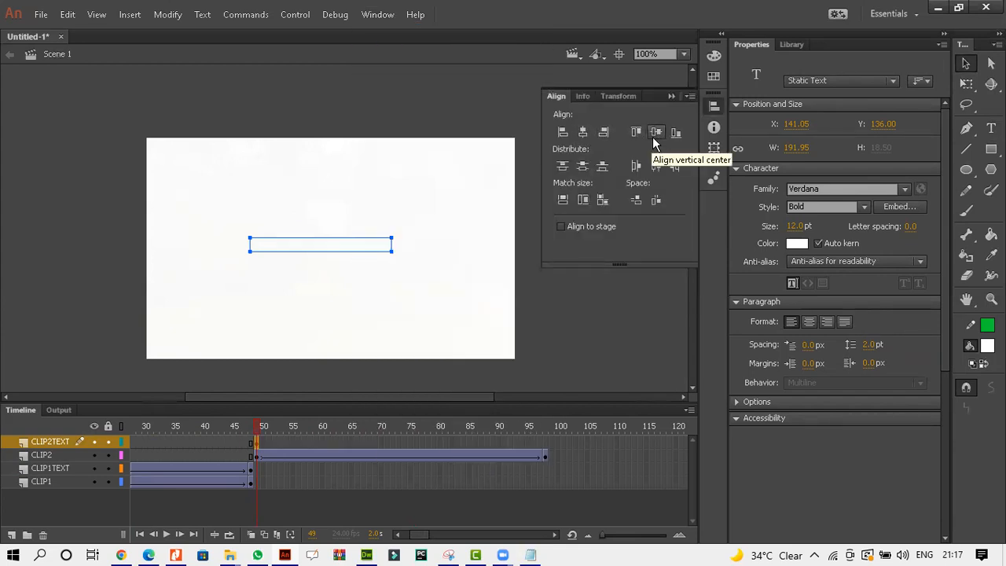
pyautogui.click(673, 98)
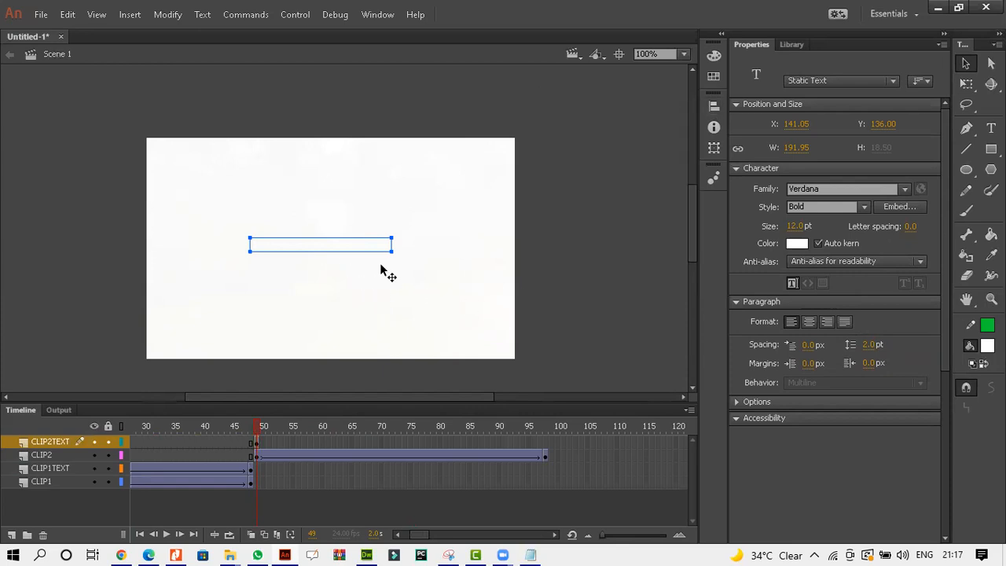
# Insert a keyframe at frame 98 on the CLIP2TEXT layer.
pyautogui.click(335, 260)
pyautogui.click(336, 247)
pyautogui.click(336, 247)
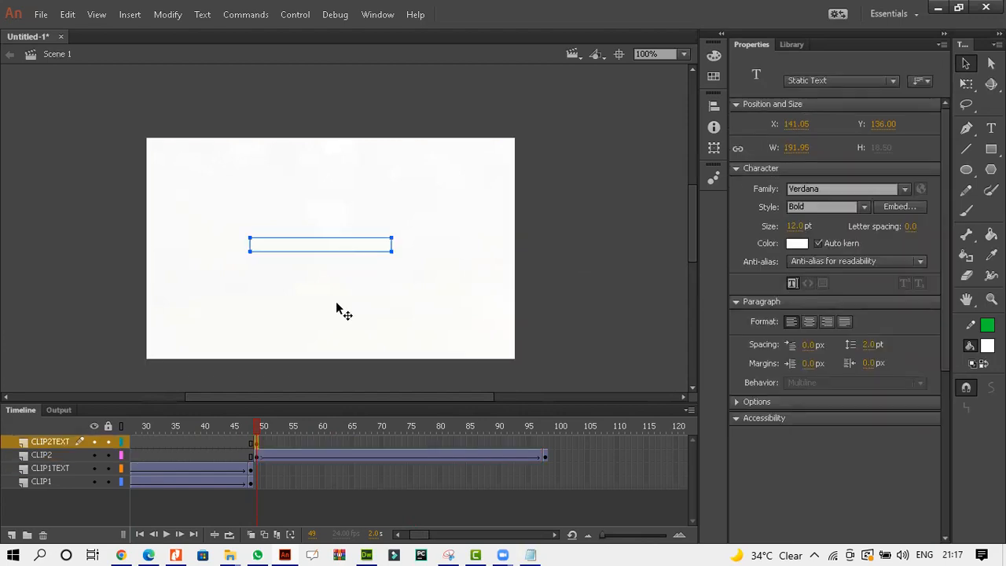
pyautogui.click(258, 442)
pyautogui.click(545, 443)
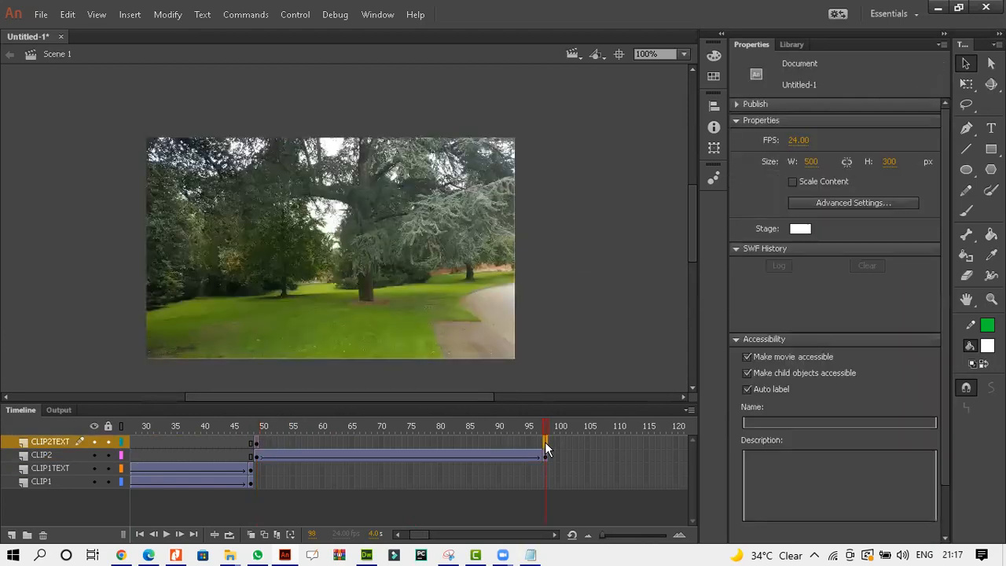
pyautogui.rightClick(545, 442)
pyautogui.click(602, 145)
# Create a classic tween between the CLIP2TEXT keyframes at frames 49 and 98.
pyautogui.click(533, 440)
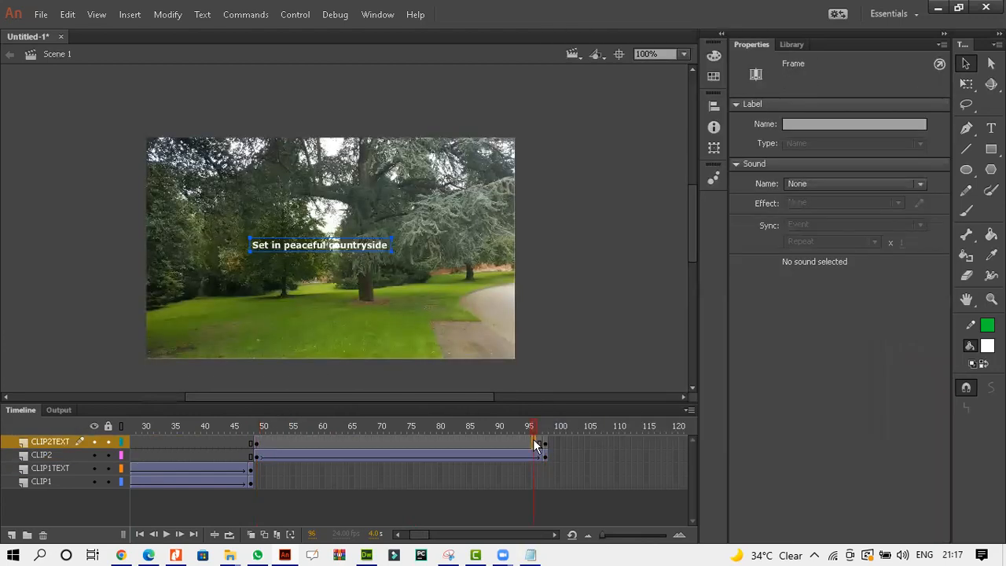
pyautogui.rightClick(533, 440)
pyautogui.click(606, 73)
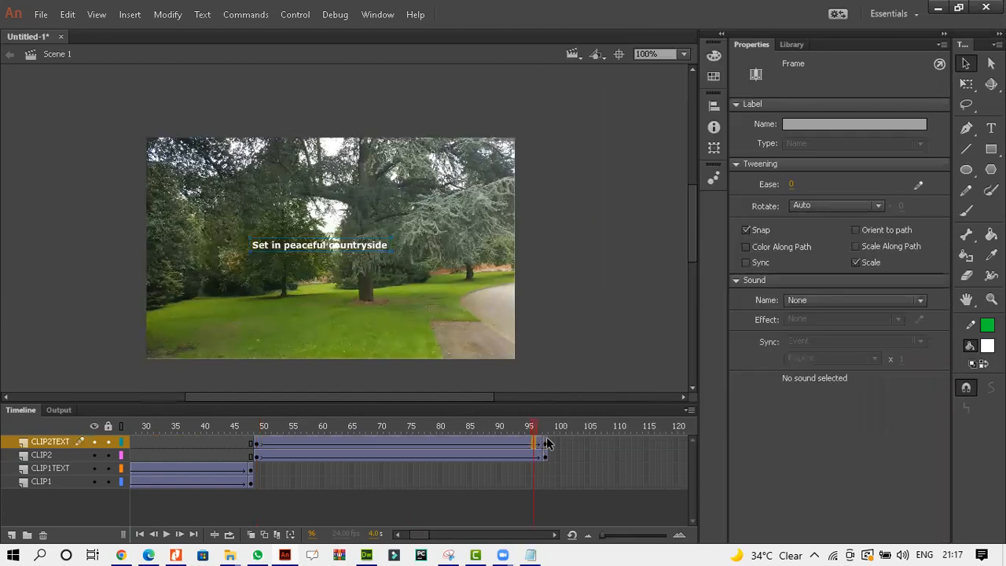
pyautogui.rightClick(547, 443)
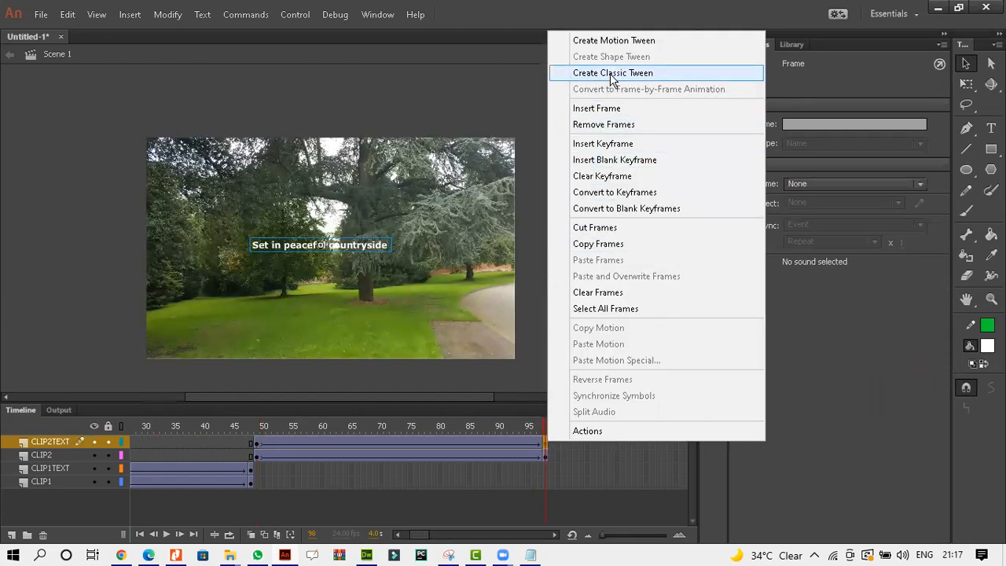
pyautogui.click(582, 74)
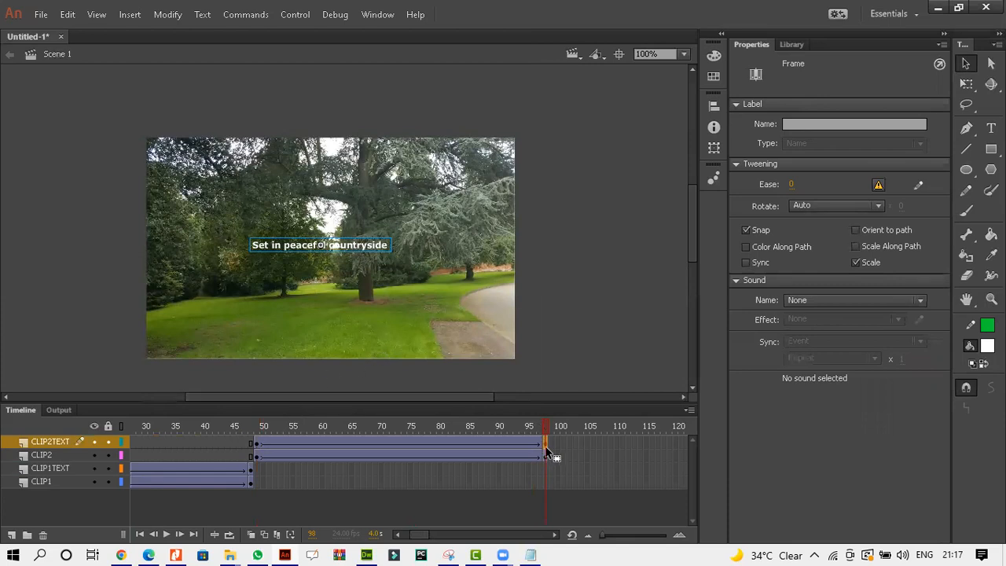
pyautogui.moveTo(548, 452); pyautogui.dragTo(548, 456)
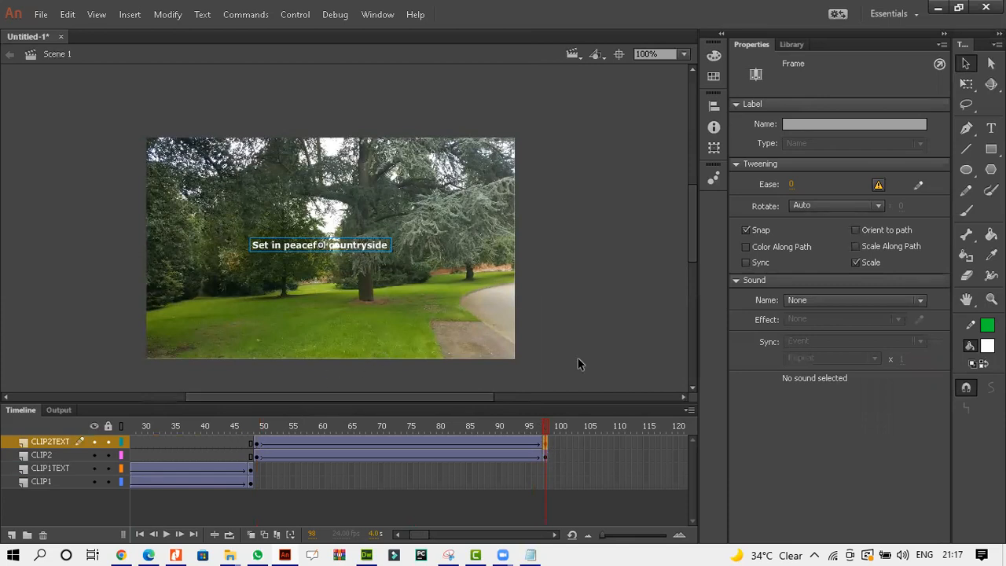
pyautogui.click(604, 240)
# Double the size of the clip 2 text at frame 98 by raising its height, then play the animation.
pyautogui.click(353, 248)
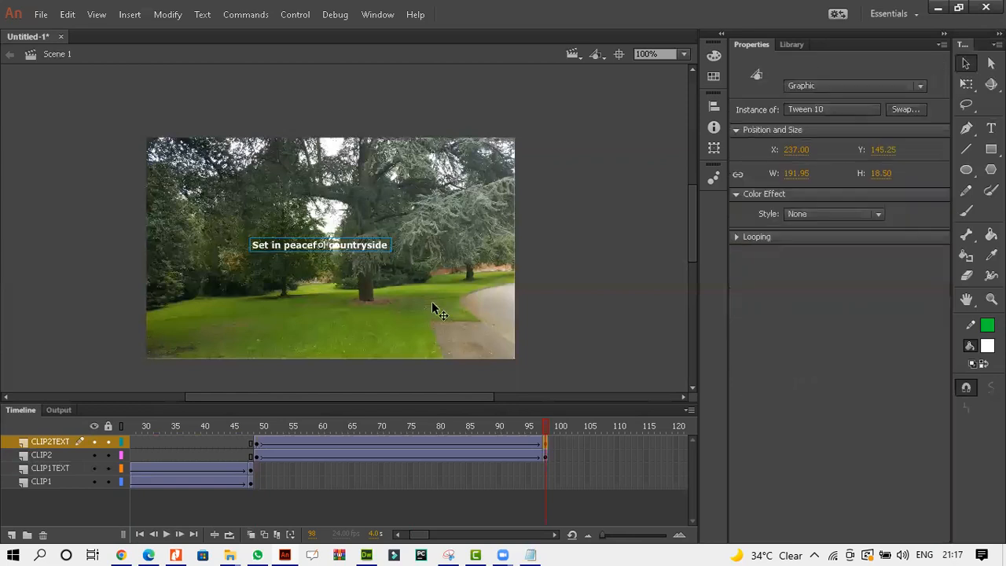
pyautogui.click(544, 444)
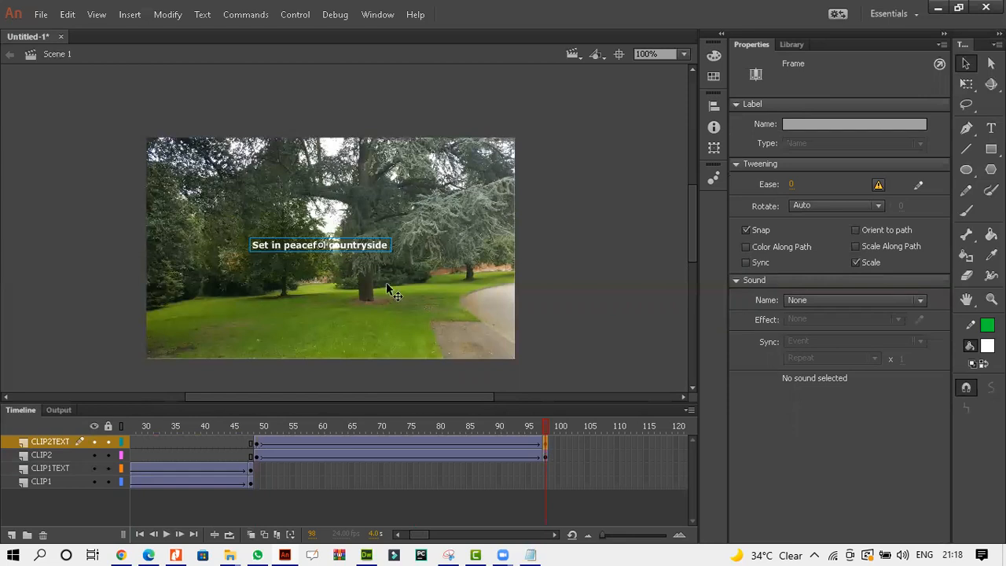
pyautogui.click(372, 246)
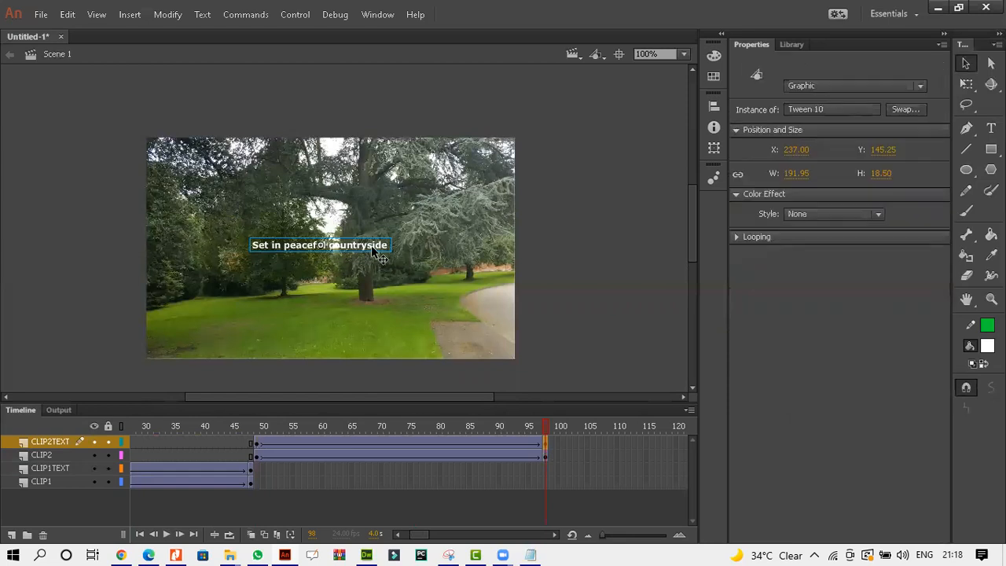
pyautogui.click(879, 173)
pyautogui.write('37')
pyautogui.press('Return')
pyautogui.click(592, 223)
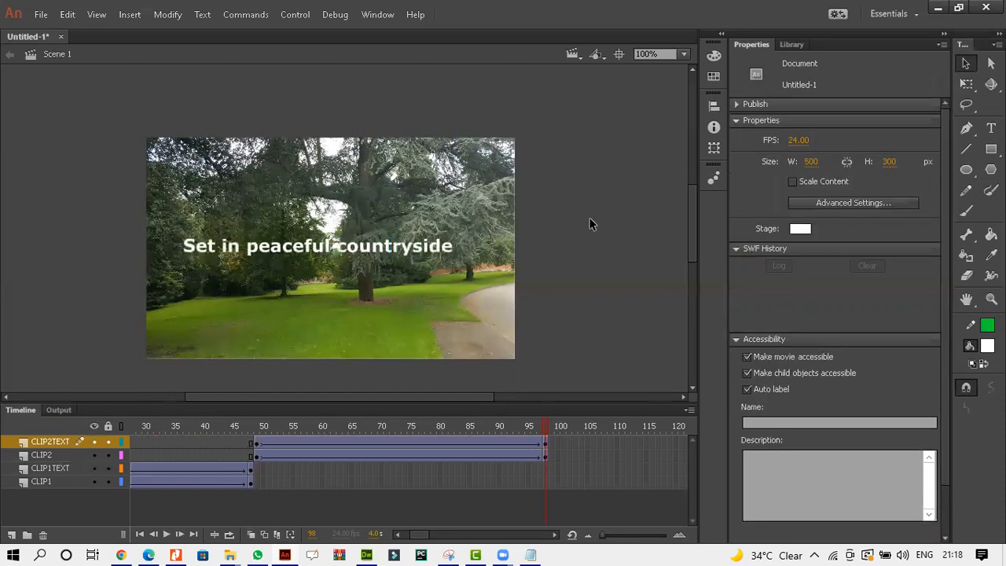
pyautogui.press('Return')
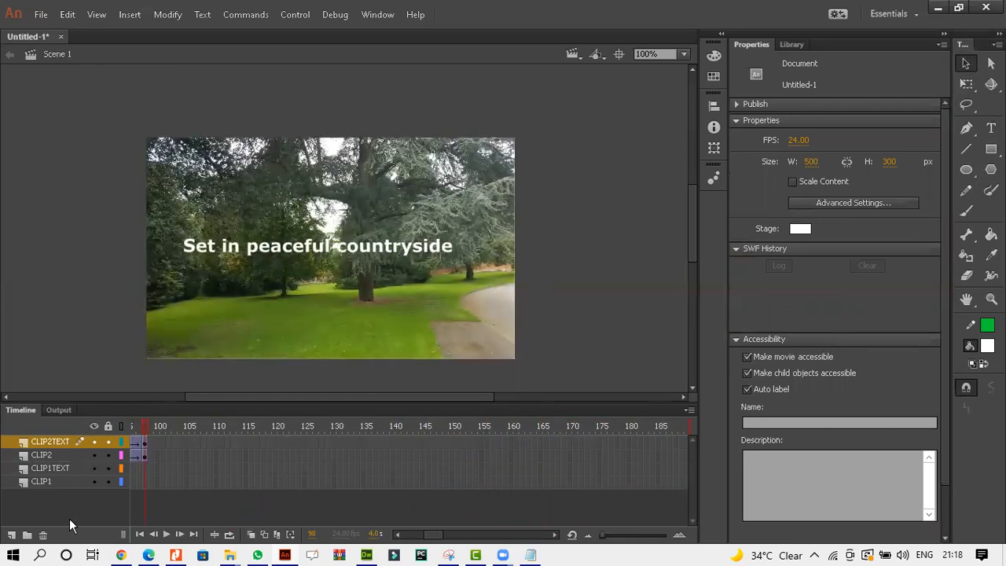
# Add a new layer and name it CLIP3.
pyautogui.click(11, 534)
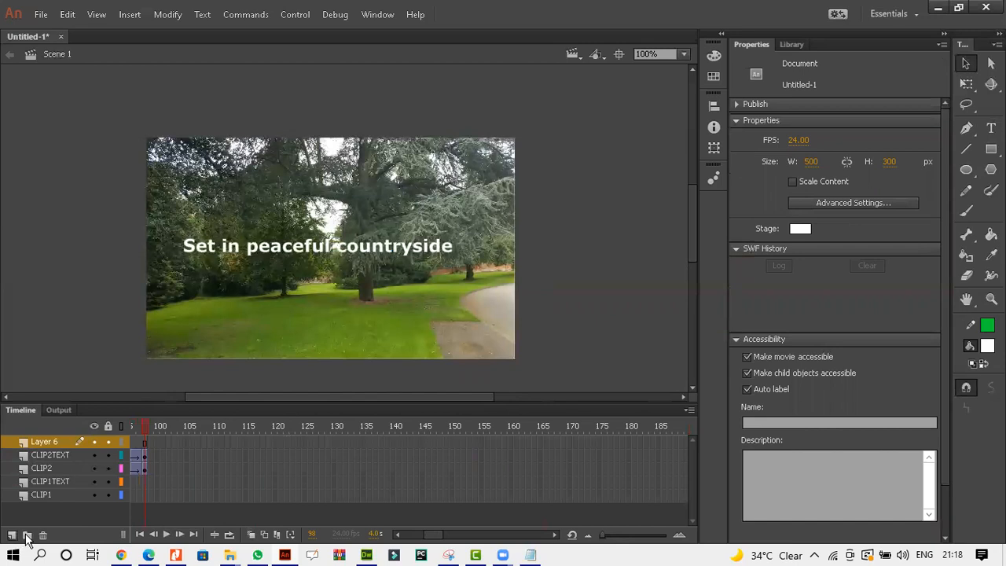
pyautogui.click(52, 440)
pyautogui.write('CLIP3')
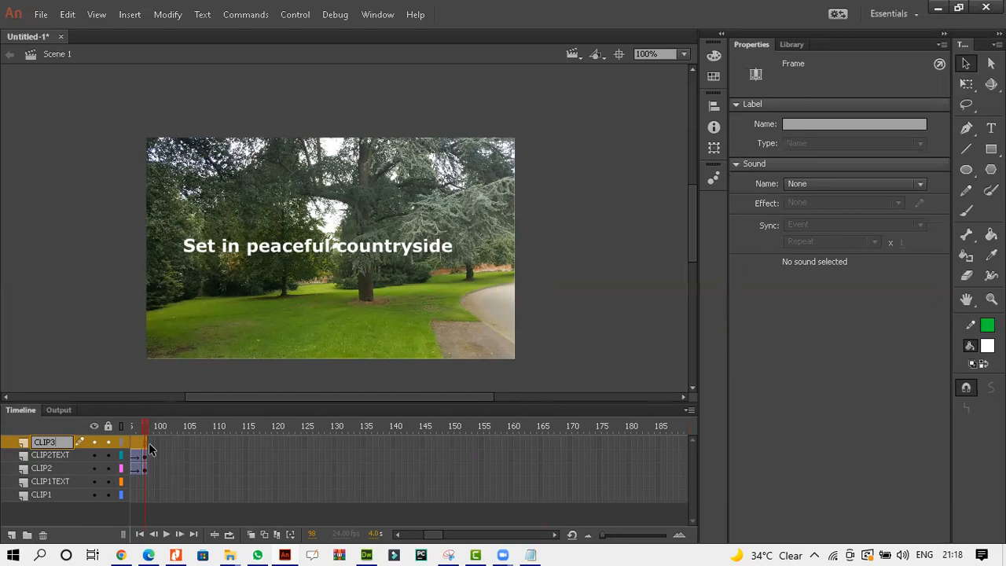
# Insert a blank keyframe at frame 99 on CLIP3 and import the Wildlife copy image onto the stage.
pyautogui.click(149, 441)
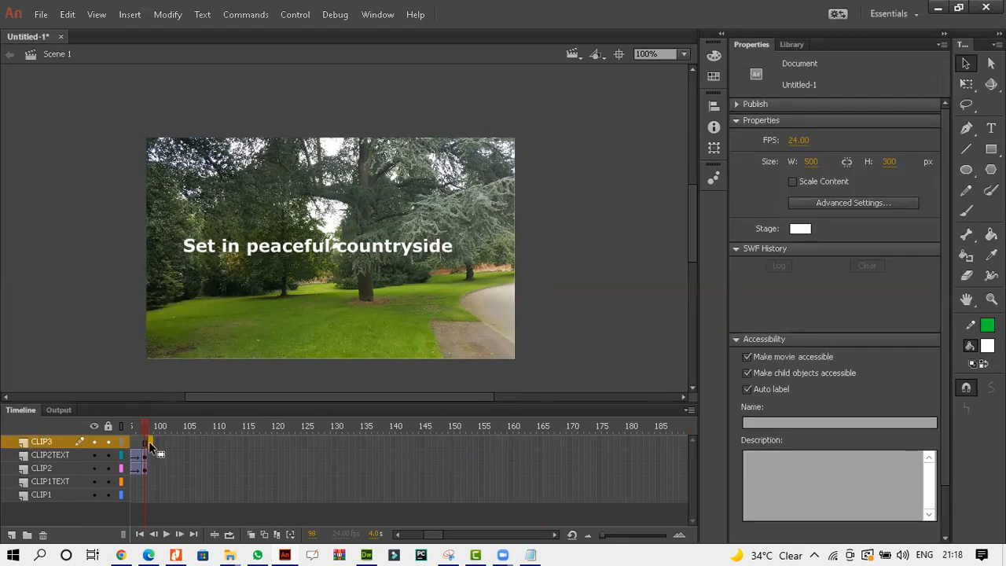
pyautogui.rightClick(150, 441)
pyautogui.click(188, 140)
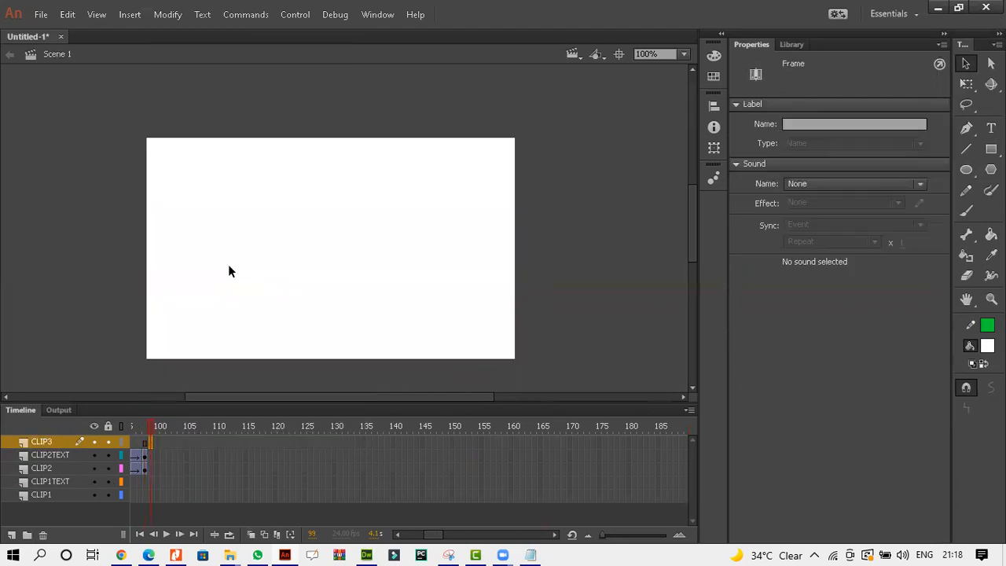
pyautogui.hotkey('ctrl', 'r')
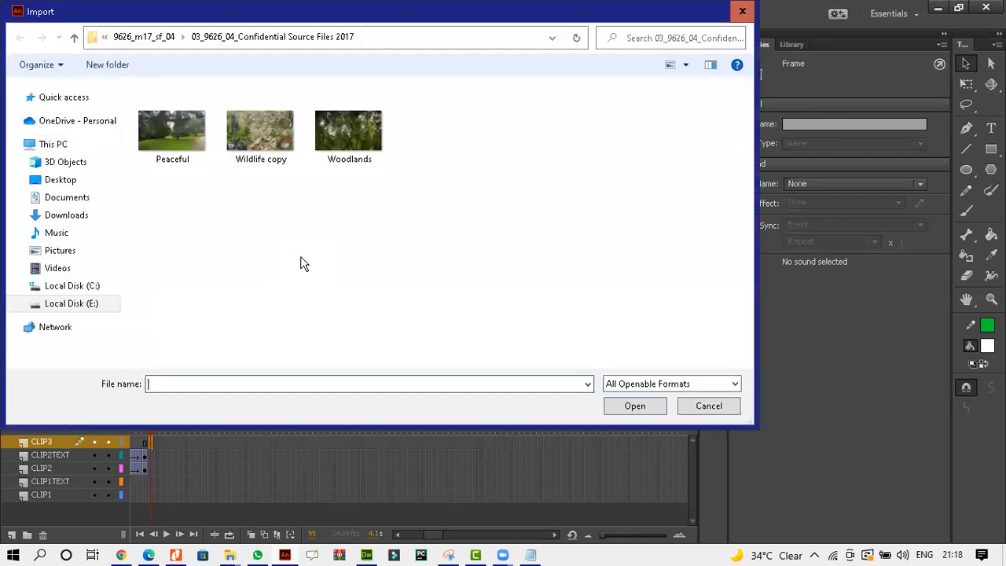
pyautogui.doubleClick(266, 143)
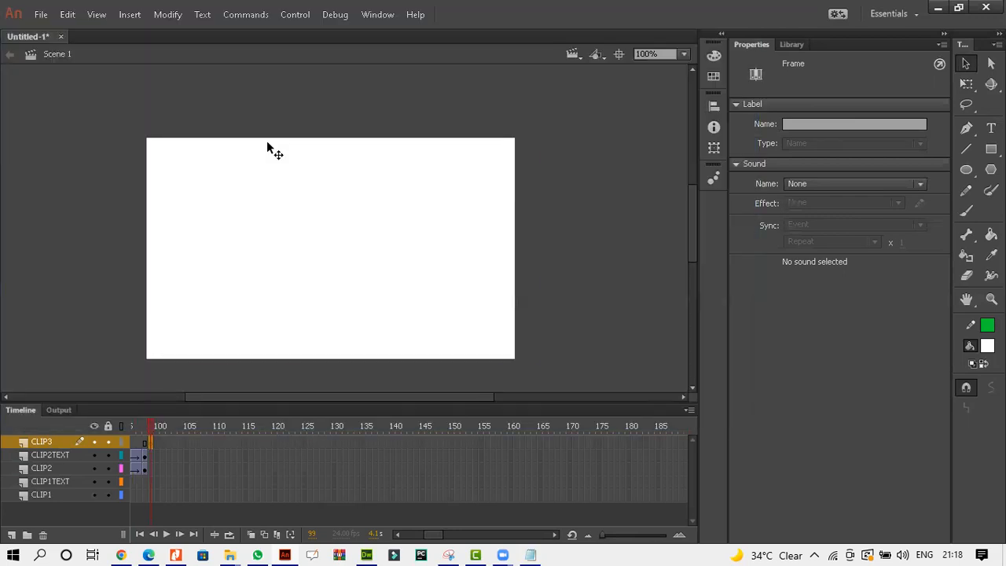
# Nudge the Wildlife image left until it lines up with the stage edges.
pyautogui.press('Left')
pyautogui.press('Left')
pyautogui.press('Left')
pyautogui.press('Left')
pyautogui.press('Left')
pyautogui.press('Left')
pyautogui.press('Left')
pyautogui.press('Left')
pyautogui.press('Left')
pyautogui.press('Left')
pyautogui.press('Left')
pyautogui.press('Left')
pyautogui.press('Left')
pyautogui.press('Left')
pyautogui.press('Left')
pyautogui.press('Left')
pyautogui.press('Left')
pyautogui.press('Left')
pyautogui.press('Left')
pyautogui.press('Left')
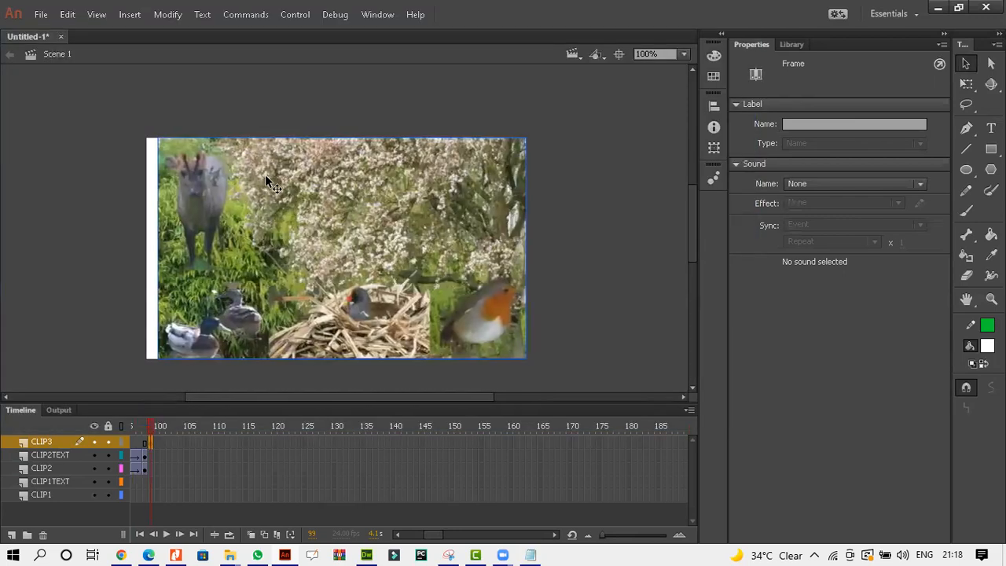
pyautogui.press('Left')
pyautogui.press('Left')
pyautogui.press('Left')
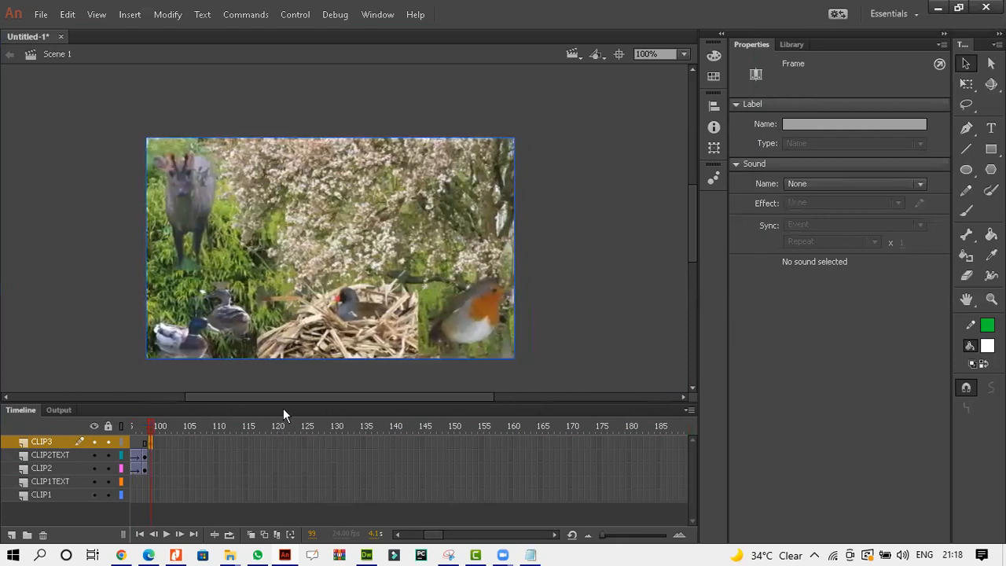
# Switch to the Calculator app and add 96 and 48.
pyautogui.click(11, 553)
pyautogui.click(11, 553)
pyautogui.click(14, 552)
pyautogui.click(14, 552)
pyautogui.click(17, 548)
pyautogui.write('CA')
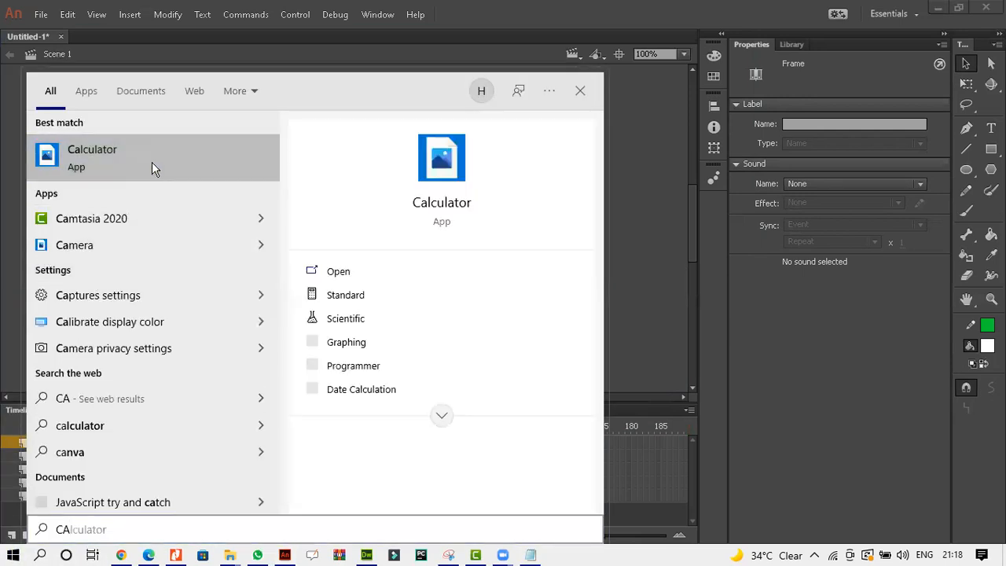
pyautogui.click(152, 162)
pyautogui.click(713, 319)
pyautogui.click(743, 360)
pyautogui.click(784, 411)
pyautogui.click(580, 376)
pyautogui.click(635, 309)
pyautogui.click(789, 470)
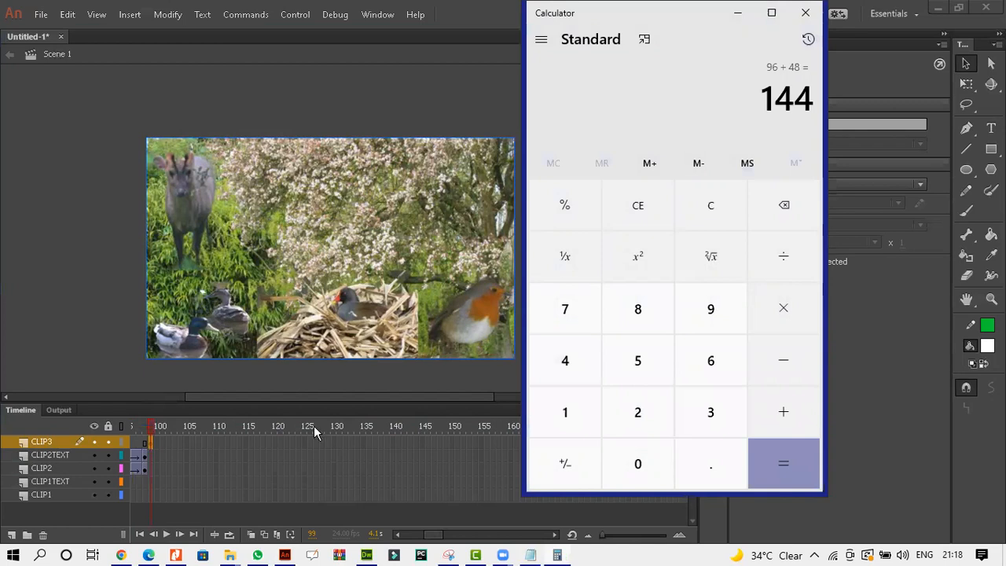
# Insert a keyframe at frame 143 on the CLIP3 layer.
pyautogui.click(411, 443)
pyautogui.rightClick(412, 445)
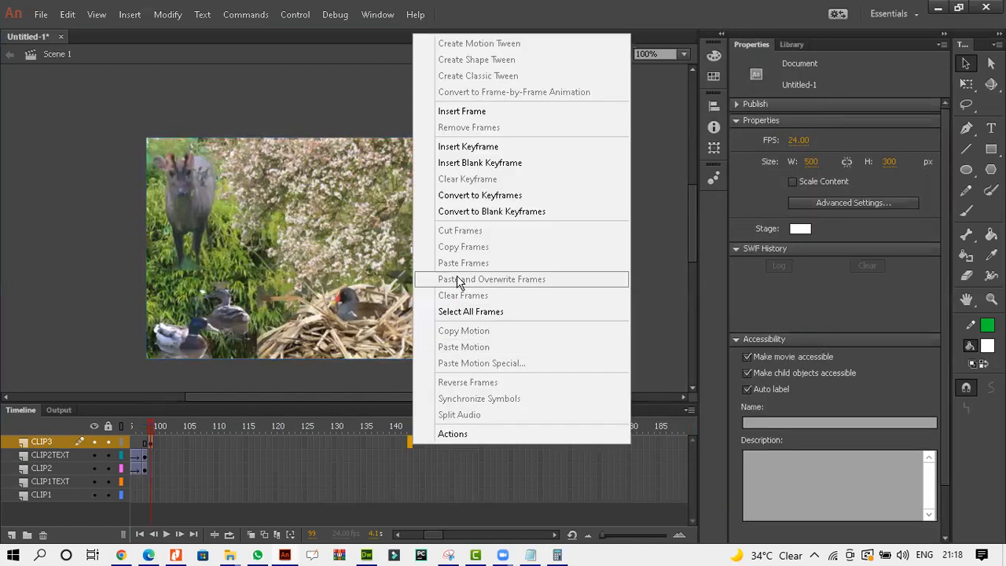
pyautogui.click(465, 148)
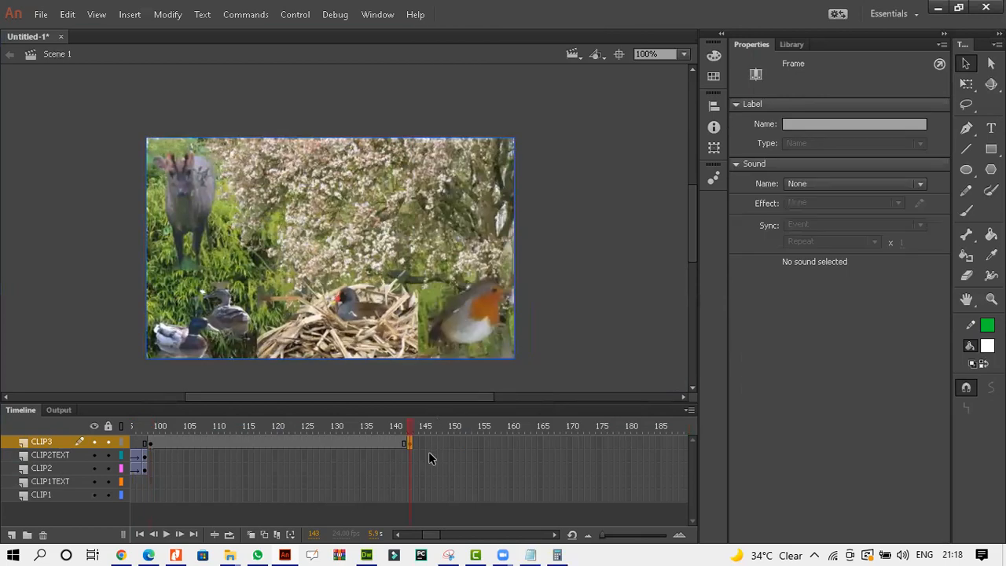
# Create a classic tween on CLIP3 spanning frames 99 to 143.
pyautogui.rightClick(405, 446)
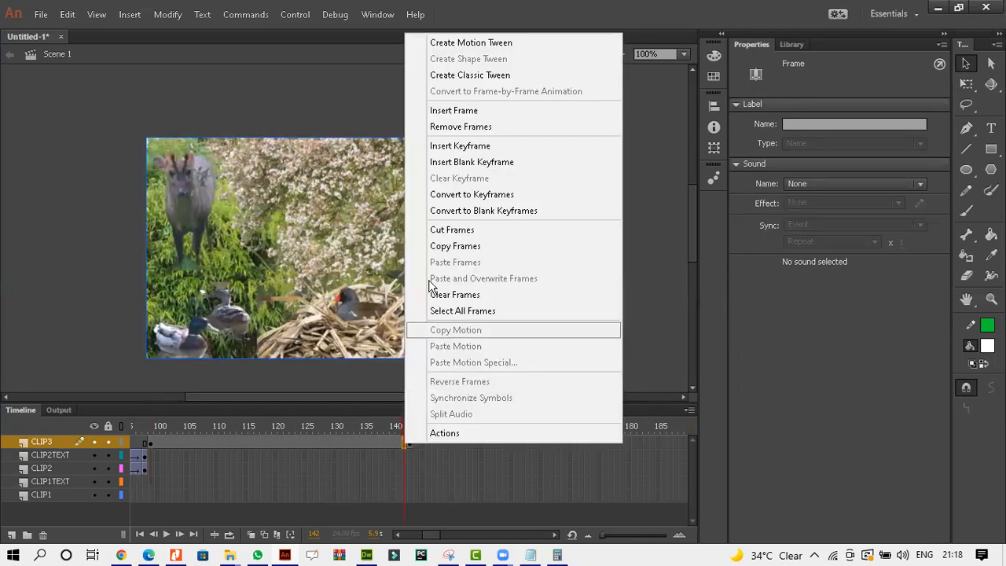
pyautogui.click(461, 74)
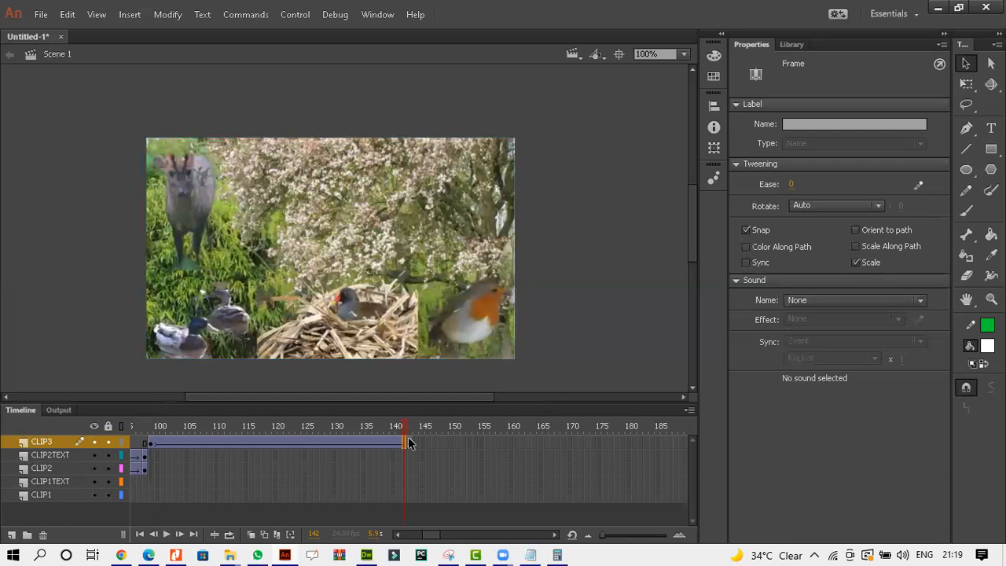
pyautogui.rightClick(408, 442)
pyautogui.click(442, 72)
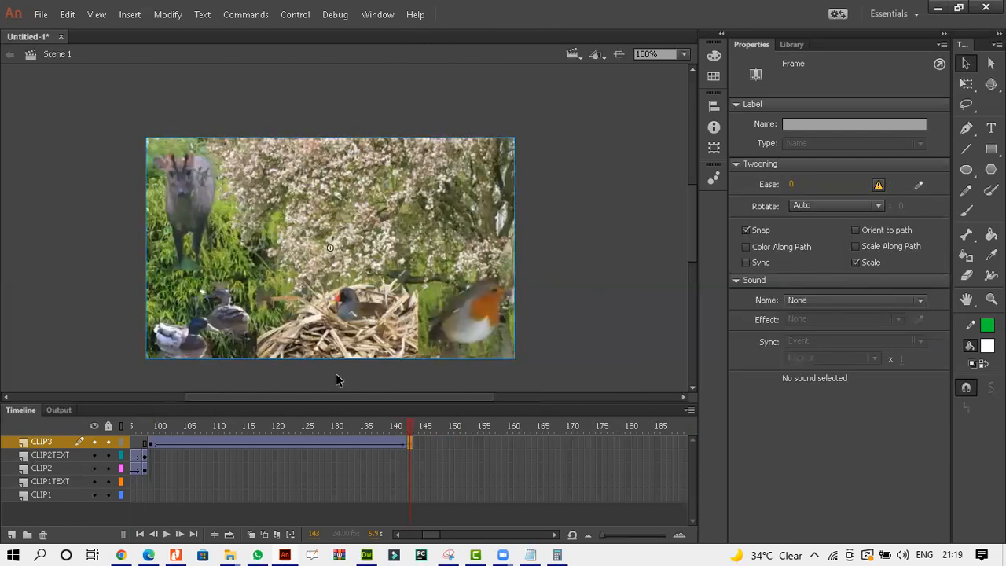
# Check the task sheet, then set the Wildlife image's Alpha colour effect to 50% at frame 99.
pyautogui.click(148, 555)
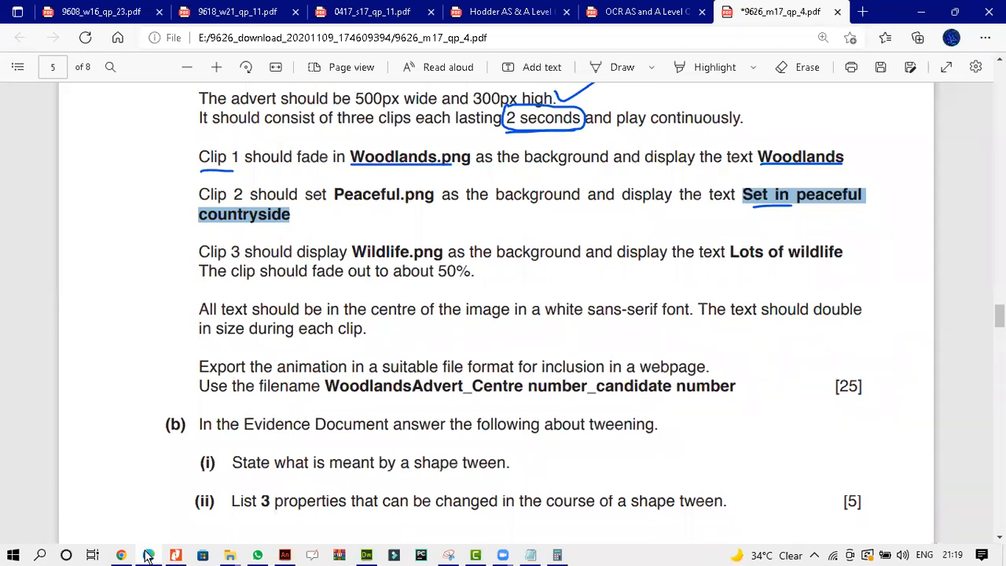
pyautogui.click(148, 554)
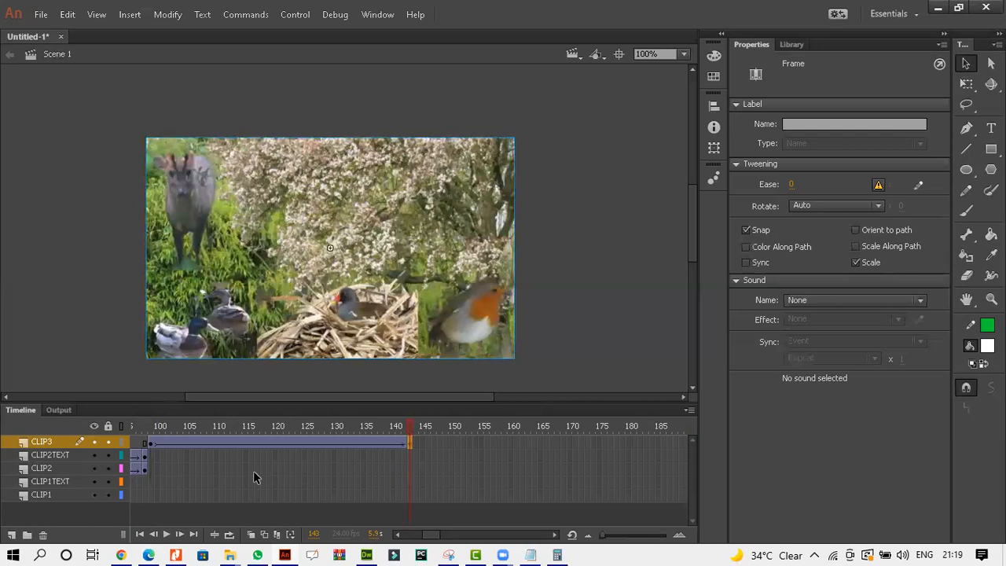
pyautogui.click(149, 443)
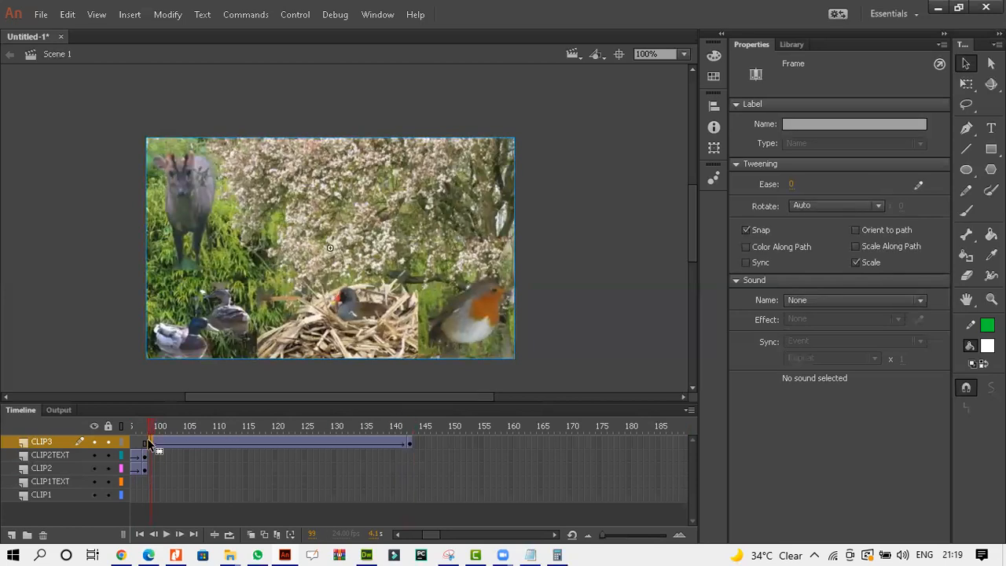
pyautogui.click(465, 261)
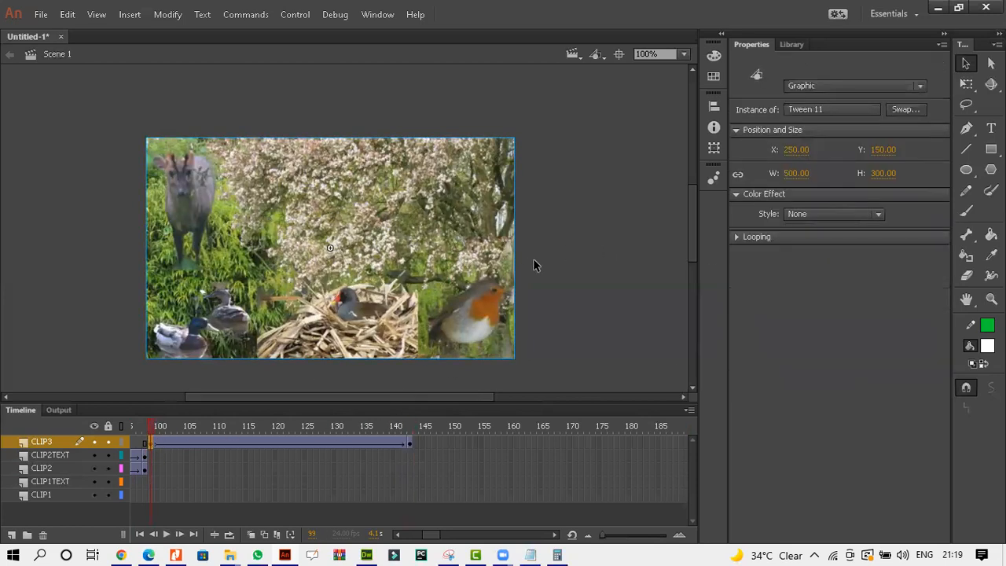
pyautogui.click(817, 217)
pyautogui.click(817, 292)
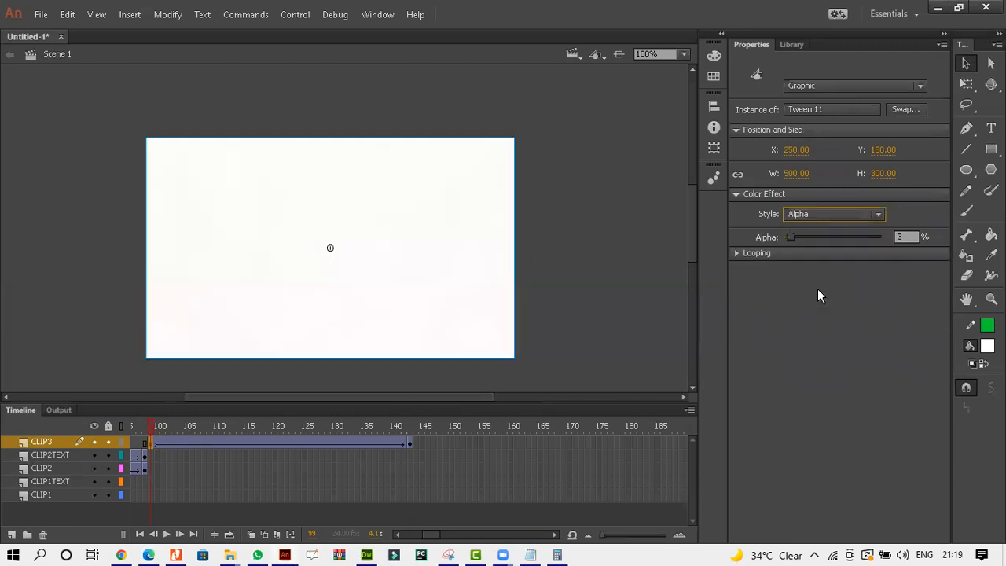
pyautogui.moveTo(794, 239); pyautogui.dragTo(840, 238)
pyautogui.moveTo(836, 239); pyautogui.dragTo(838, 238)
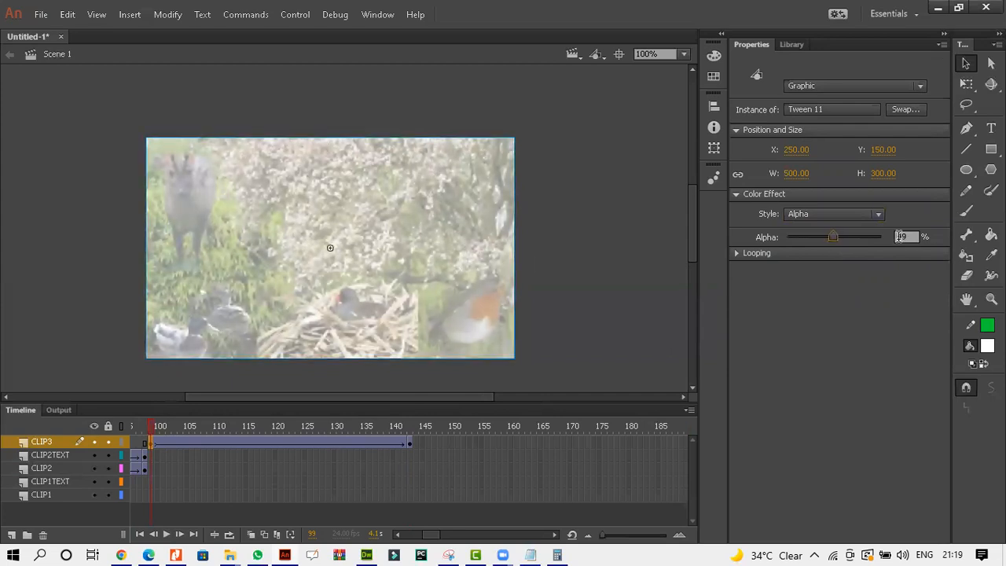
pyautogui.moveTo(912, 237); pyautogui.dragTo(870, 238)
pyautogui.write('50')
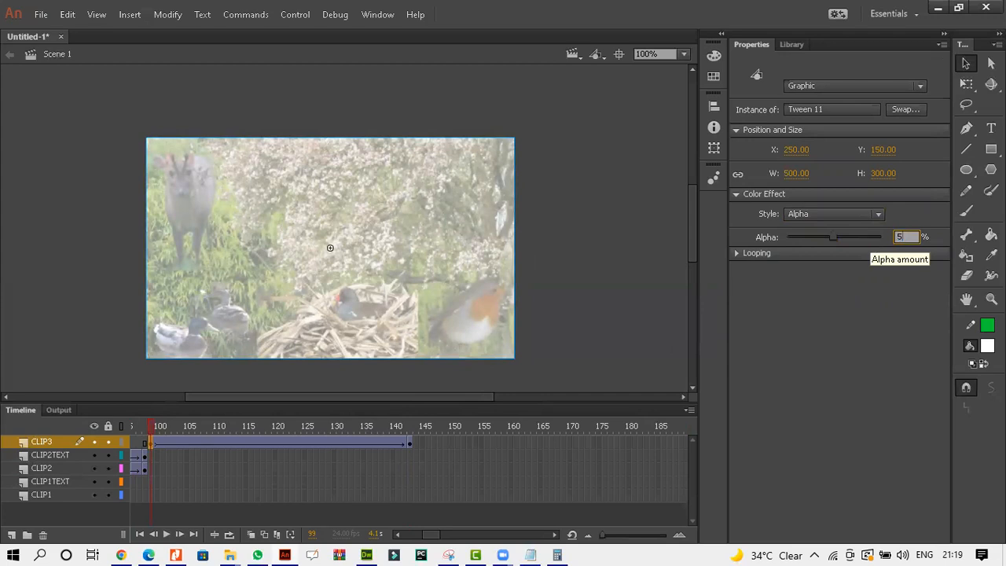
pyautogui.click(628, 174)
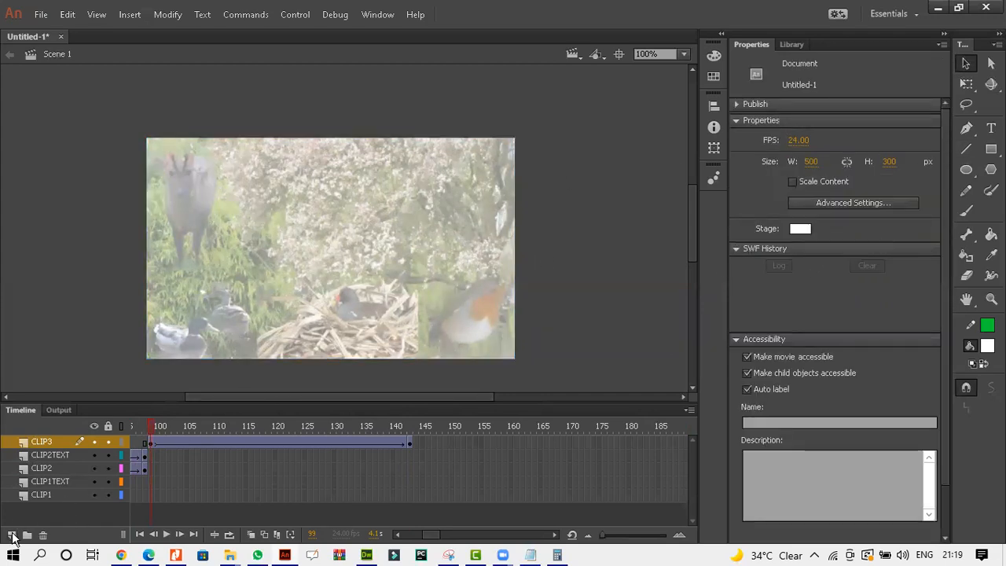
# Add a new layer and insert a keyframe at frame 99 on it.
pyautogui.click(11, 535)
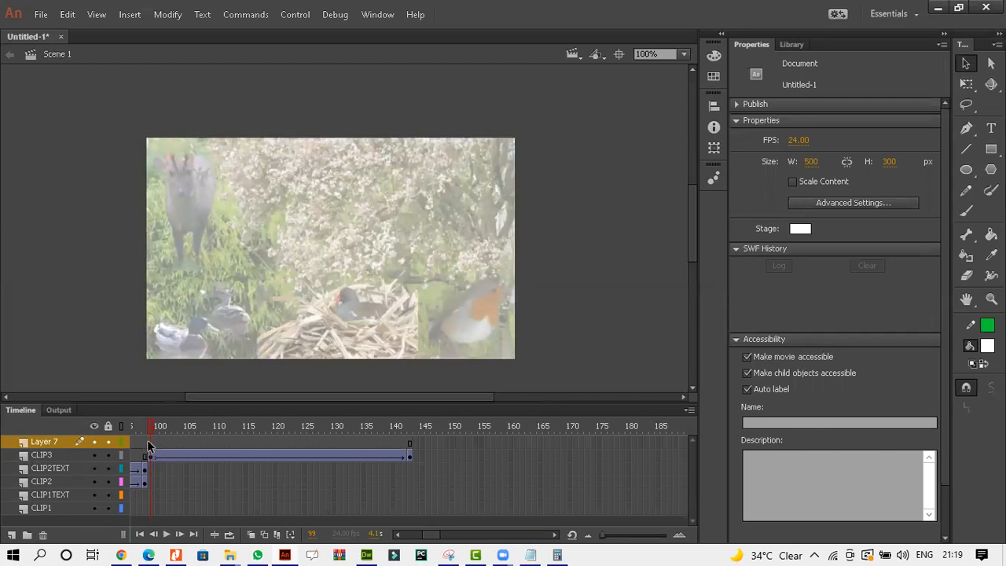
pyautogui.click(149, 442)
pyautogui.rightClick(150, 442)
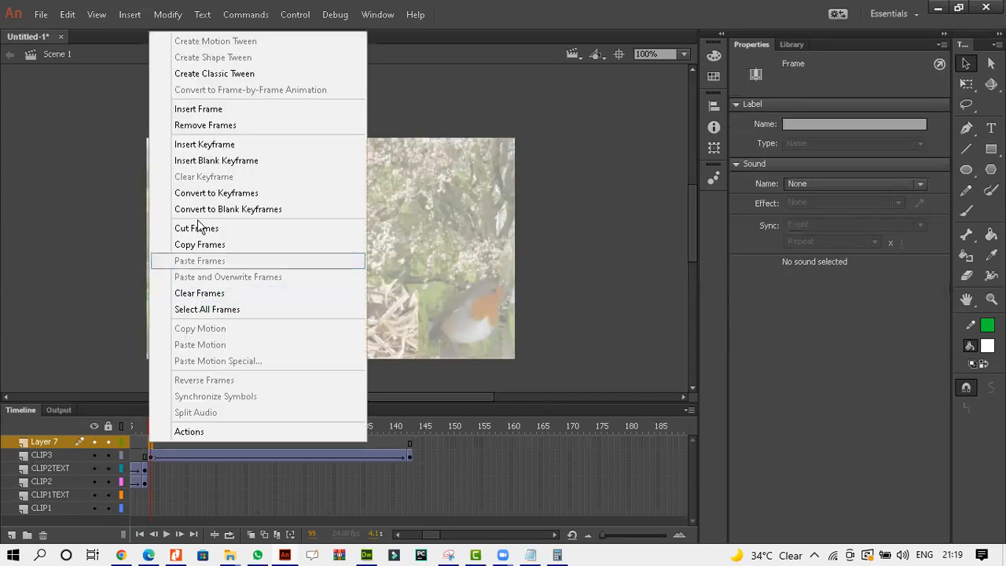
pyautogui.click(203, 145)
# Copy the text Lots of wildlife from the question paper and paste it as text onto the stage.
pyautogui.click(938, 7)
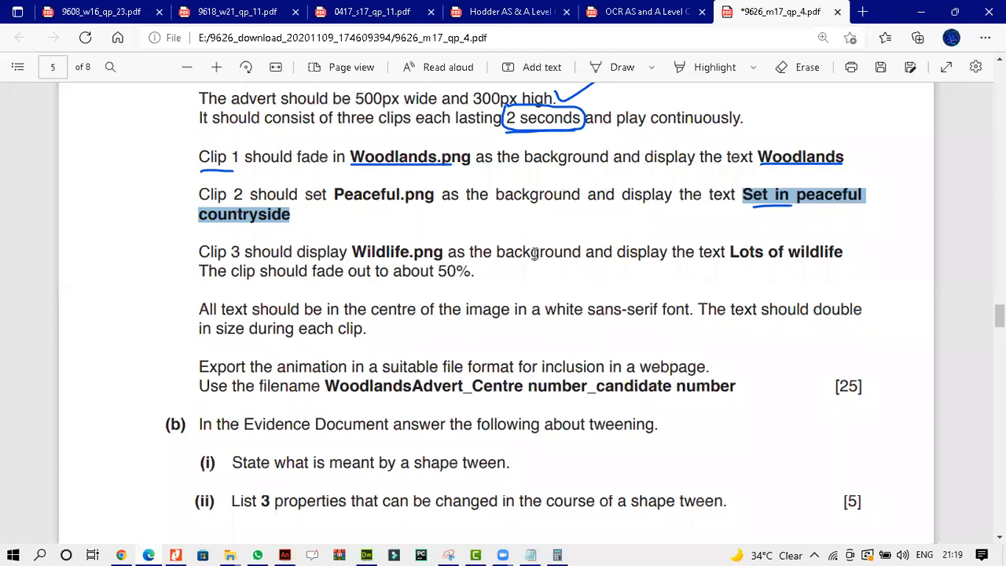
pyautogui.moveTo(727, 252); pyautogui.dragTo(843, 252)
pyautogui.hotkey('ctrl', 'c')
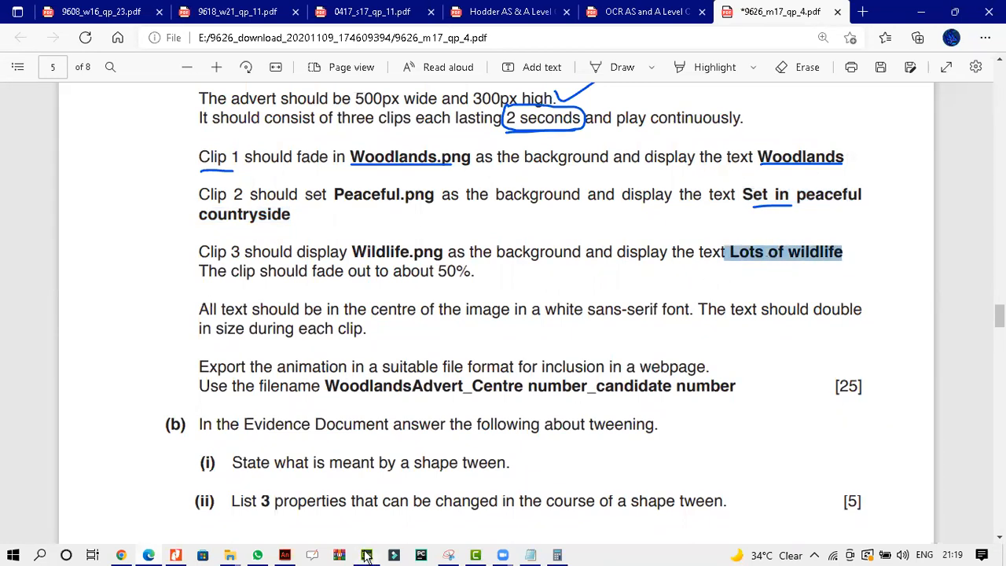
pyautogui.click(286, 556)
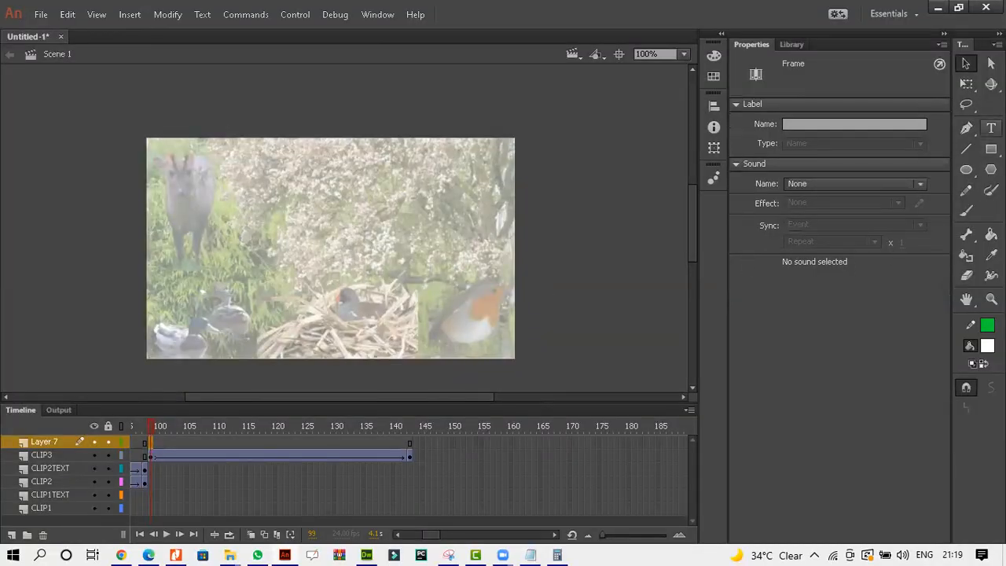
pyautogui.click(268, 246)
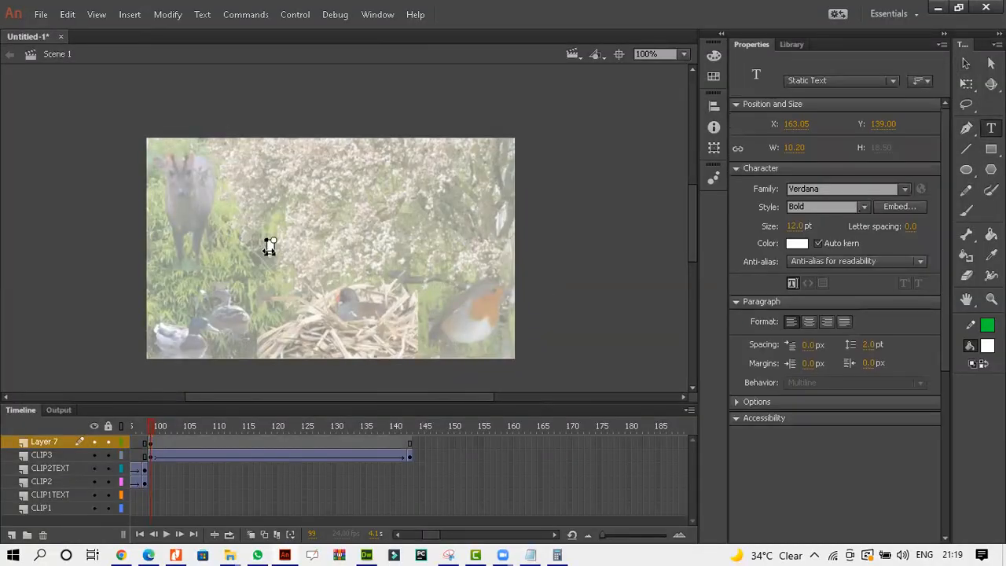
pyautogui.hotkey('ctrl', 'v')
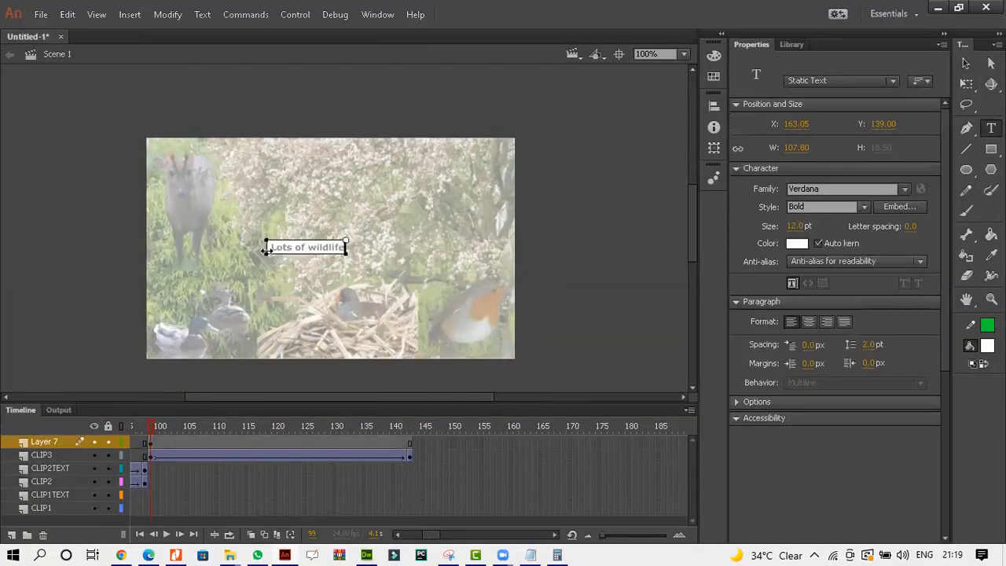
pyautogui.click(967, 64)
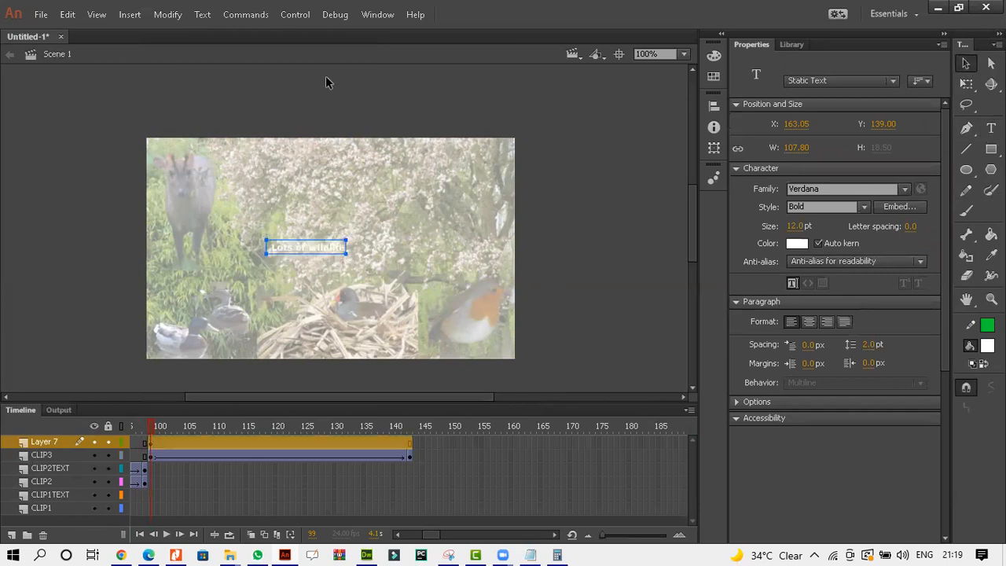
# Center the Lots of wildlife text horizontally and vertically on the stage using the Align panel with Align to stage.
pyautogui.click(377, 14)
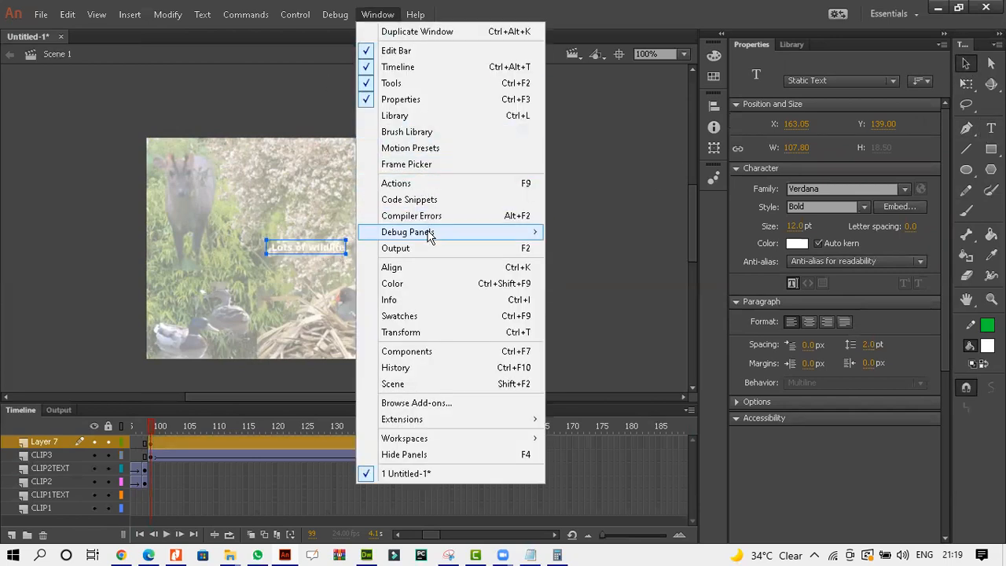
pyautogui.click(426, 268)
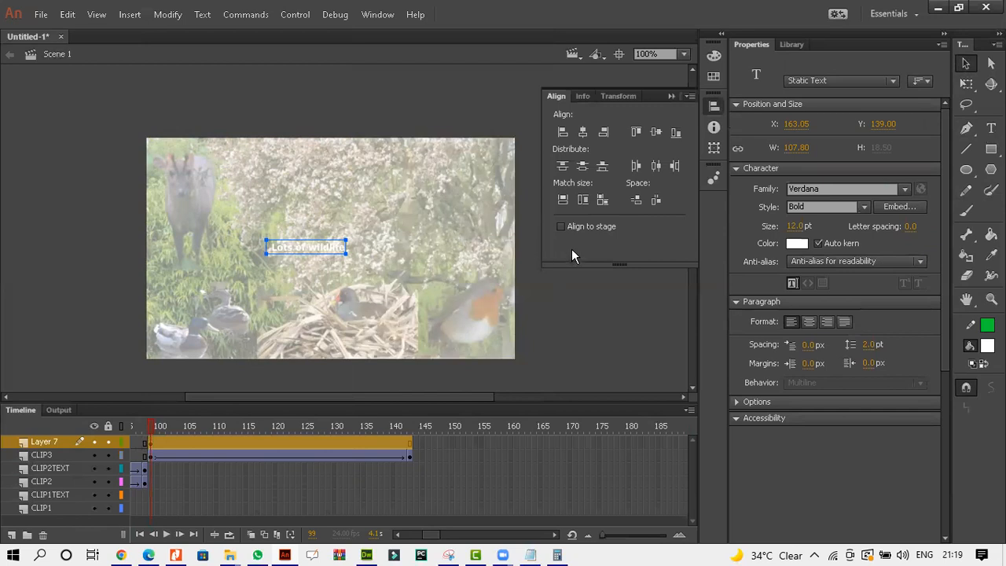
pyautogui.click(583, 132)
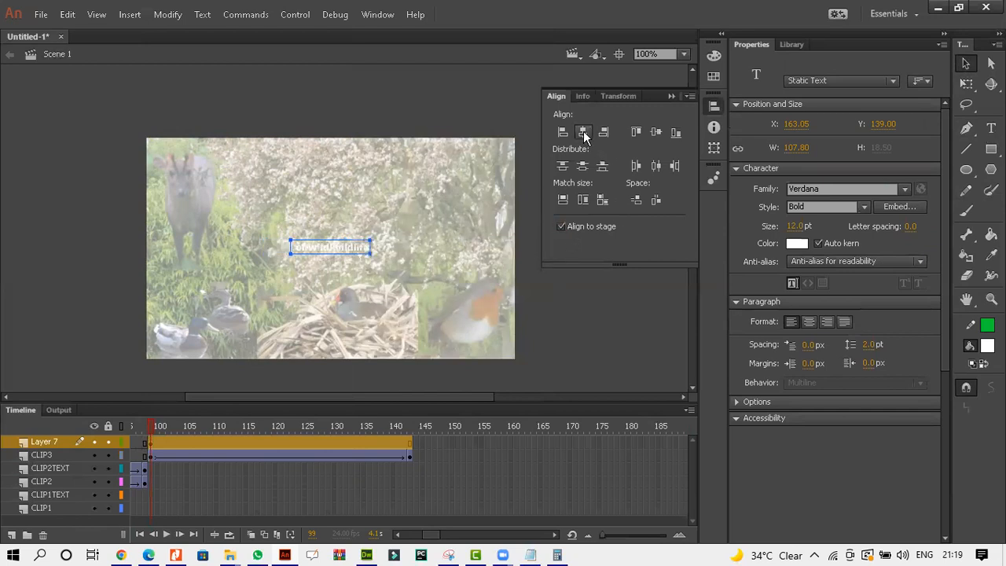
pyautogui.click(655, 132)
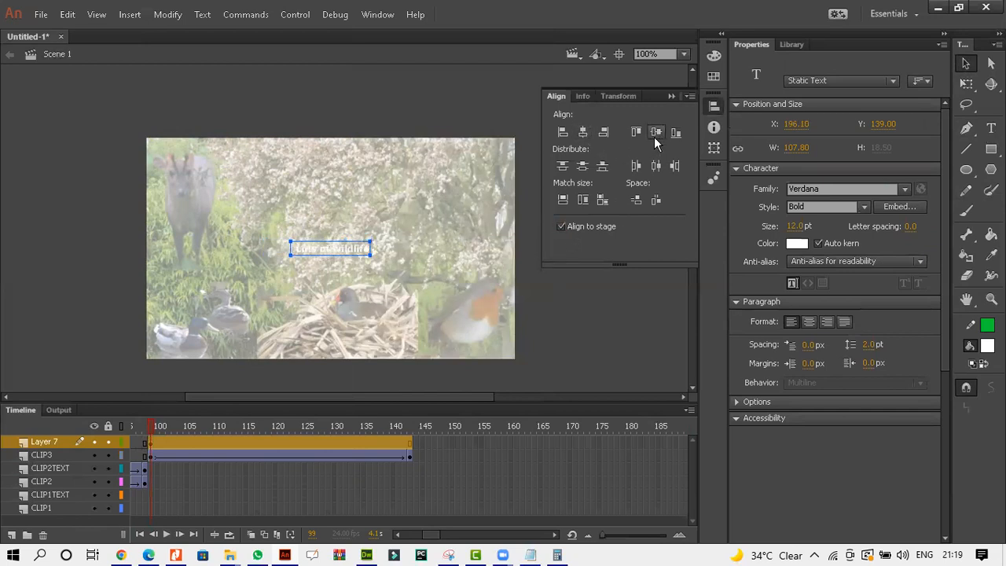
pyautogui.click(671, 96)
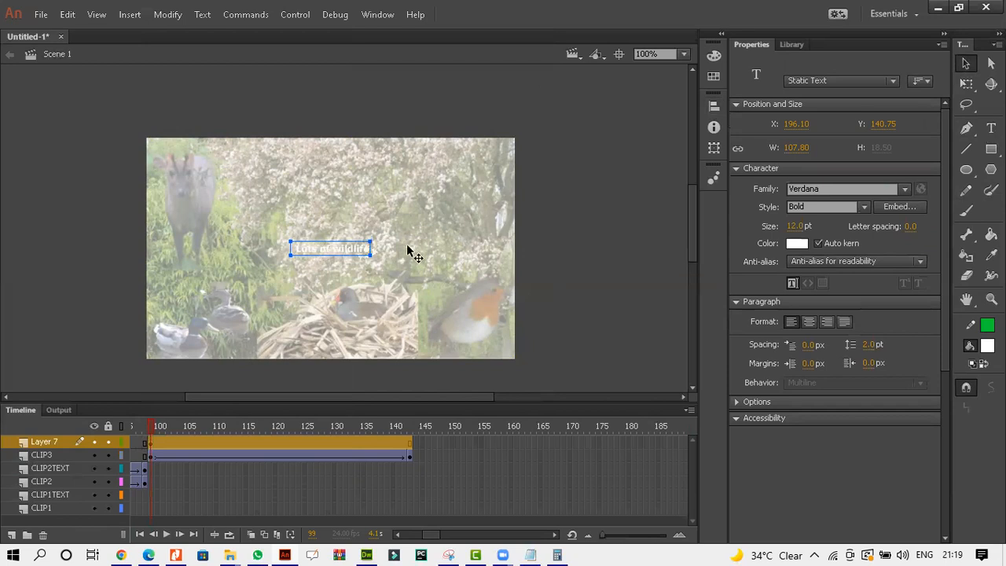
# Insert a keyframe at frame 143 on the text layer and create a classic tween between frames 99 and 143.
pyautogui.click(409, 443)
pyautogui.rightClick(409, 445)
pyautogui.click(480, 144)
pyautogui.click(400, 446)
pyautogui.rightClick(400, 446)
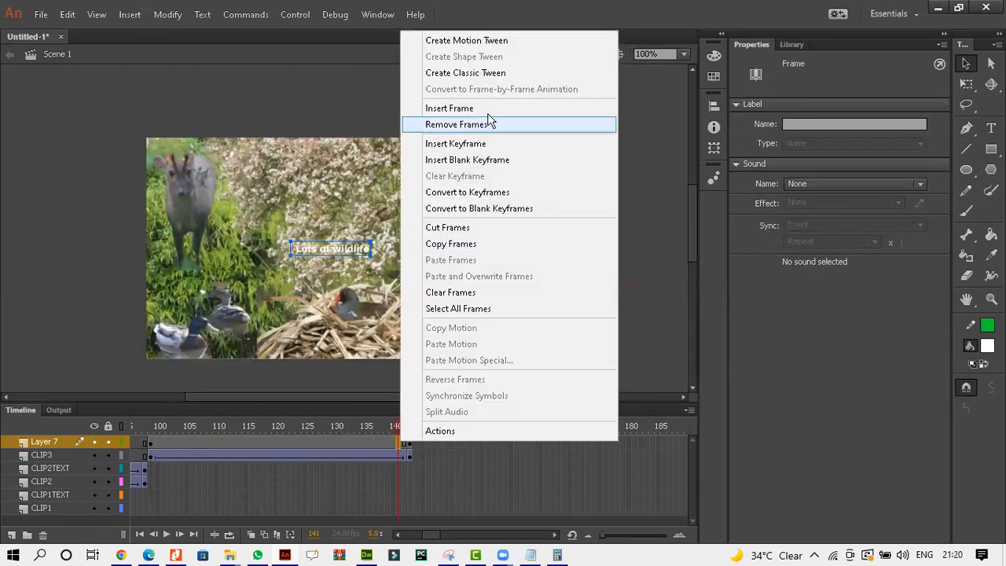
pyautogui.click(476, 73)
pyautogui.click(408, 441)
pyautogui.rightClick(408, 441)
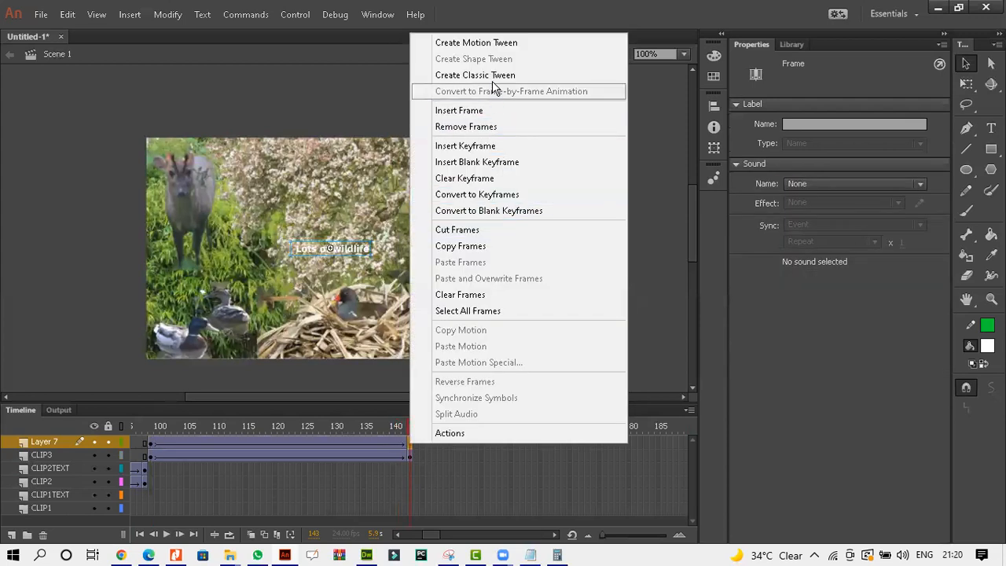
pyautogui.click(440, 76)
# Double the text size at frame 143 by setting its height to 37 with width linked.
pyautogui.click(353, 255)
pyautogui.click(878, 174)
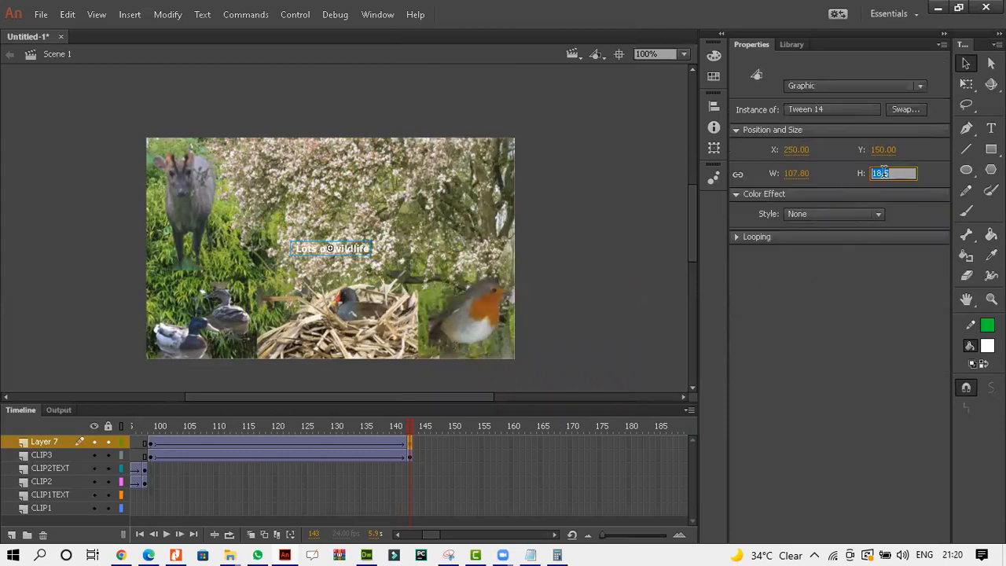
pyautogui.write('37')
pyautogui.press('Return')
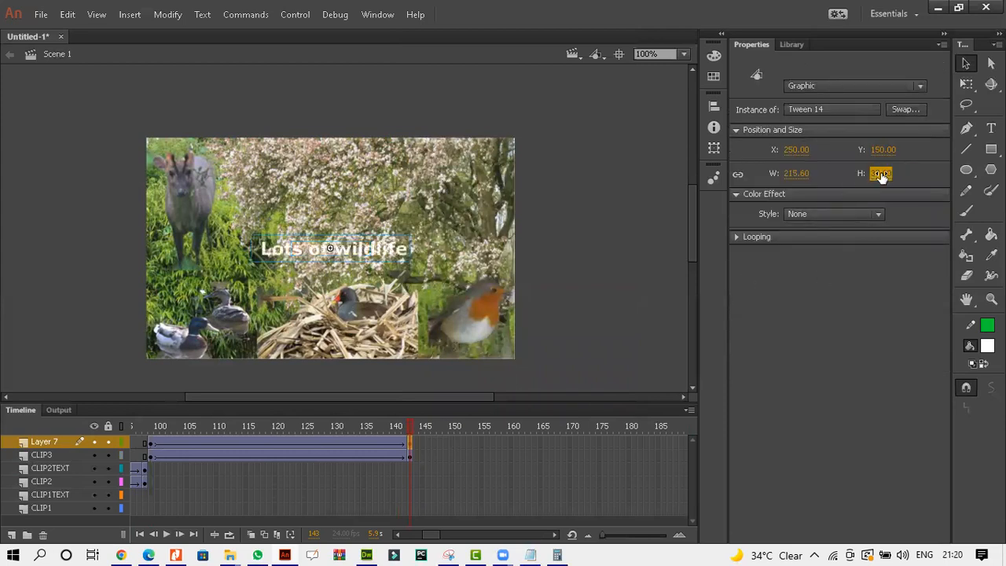
pyautogui.click(582, 306)
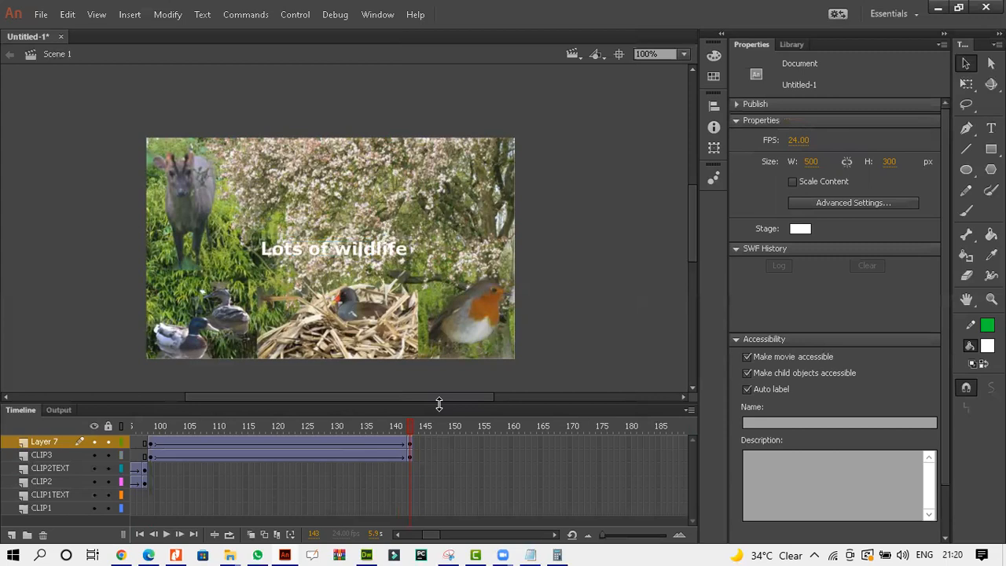
# Test the movie in a preview window and close it.
pyautogui.hotkey('ctrl', 'Return')
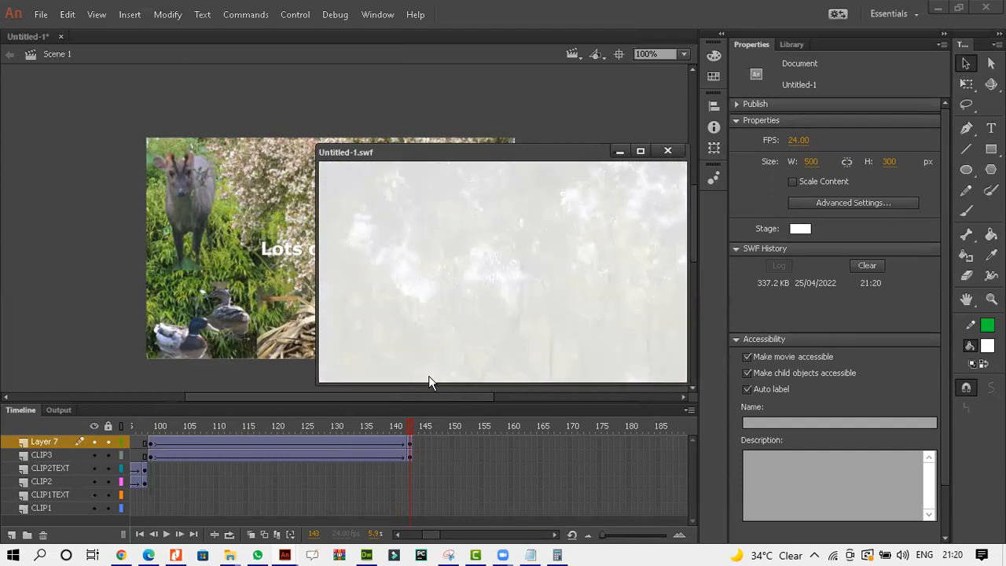
pyautogui.click(667, 151)
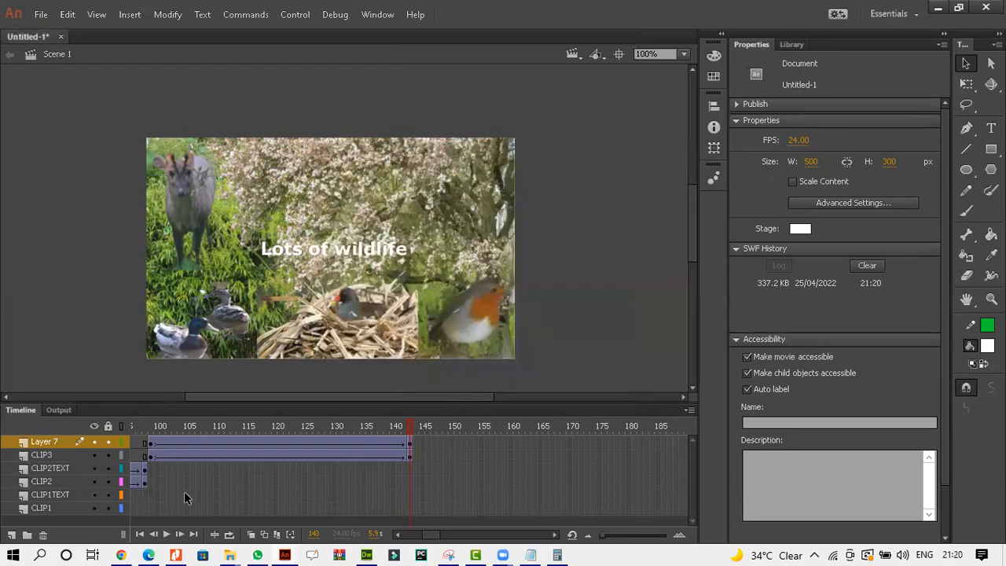
# Switch to the question paper and draw ticks and a circle marking the Clip 3 requirement as done.
pyautogui.click(148, 555)
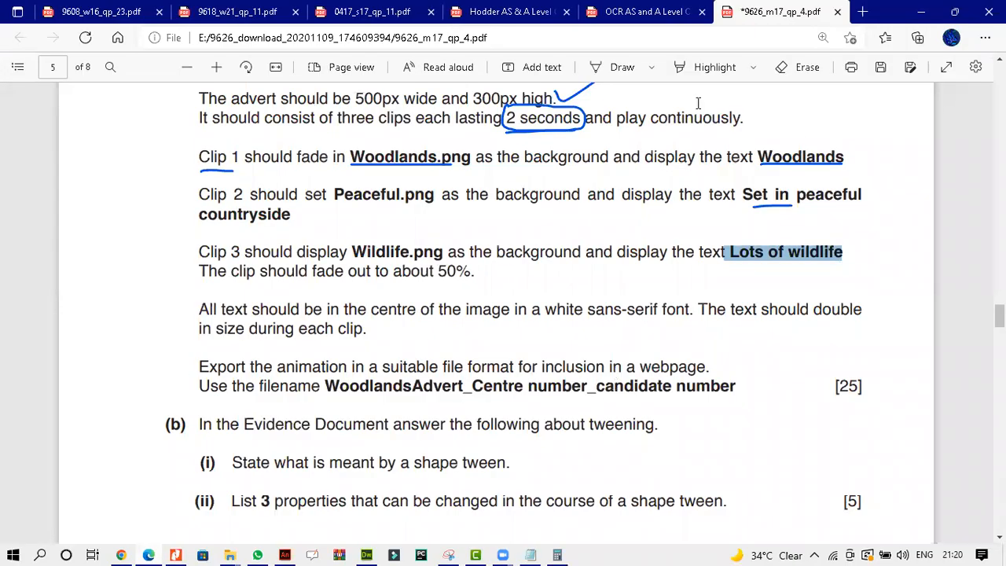
pyautogui.click(711, 67)
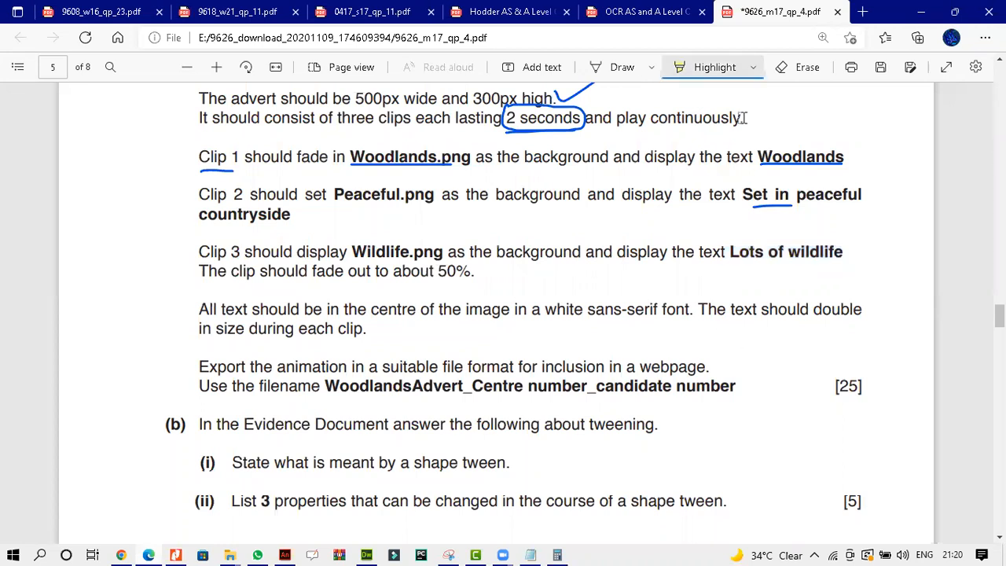
pyautogui.hotkey('alt', 'd')
pyautogui.moveTo(854, 355); pyautogui.dragTo(874, 359)
pyautogui.moveTo(749, 289); pyautogui.dragTo(800, 264)
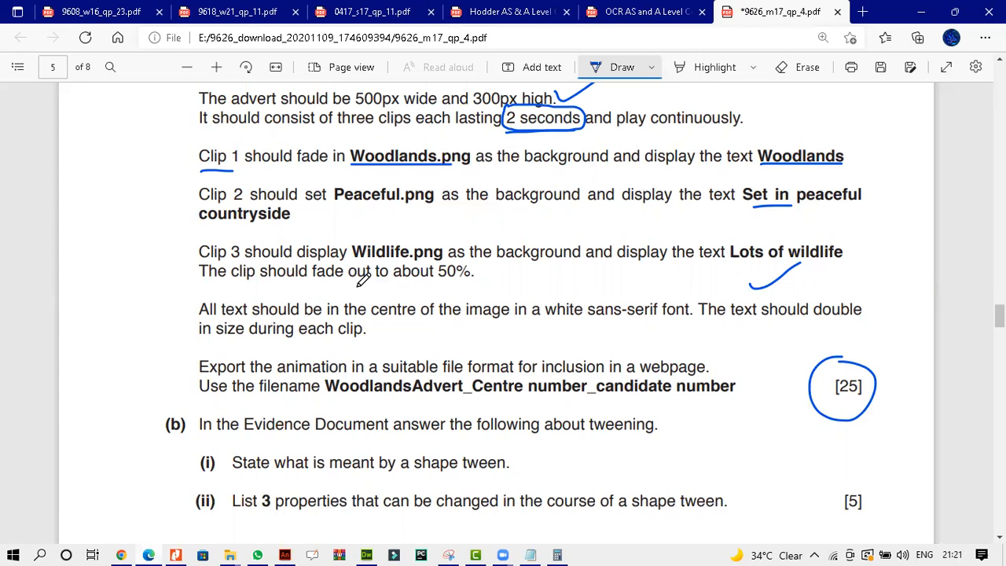
# On the question paper, circle the Clip 1 fade-in requirement and tick the Clip 2 Peaceful.png requirement.
pyautogui.scroll(1, 362, 281)
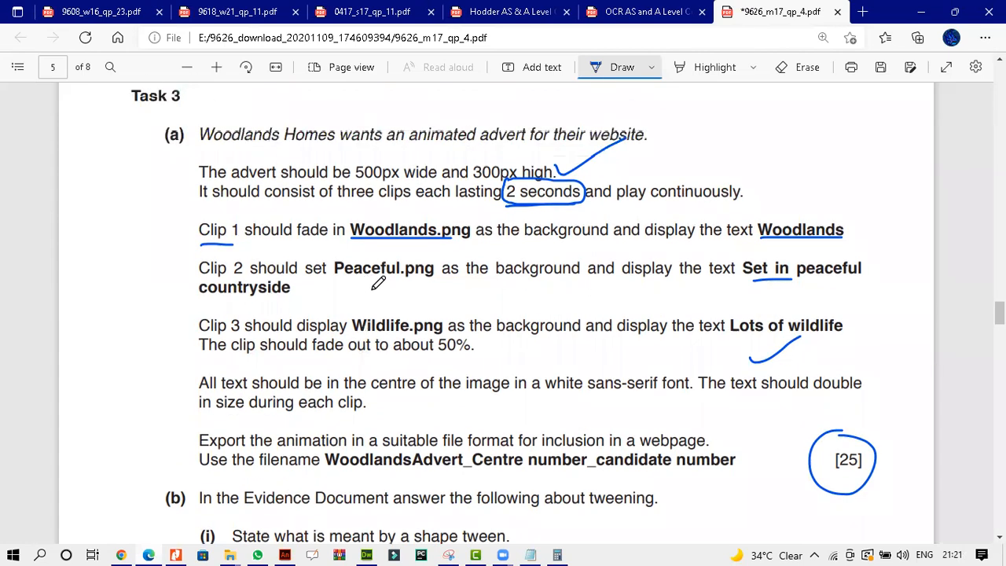
pyautogui.moveTo(298, 209)
pyautogui.mouseDown()
pyautogui.moveTo(300, 245)
pyautogui.moveTo(344, 206)
pyautogui.mouseUp()
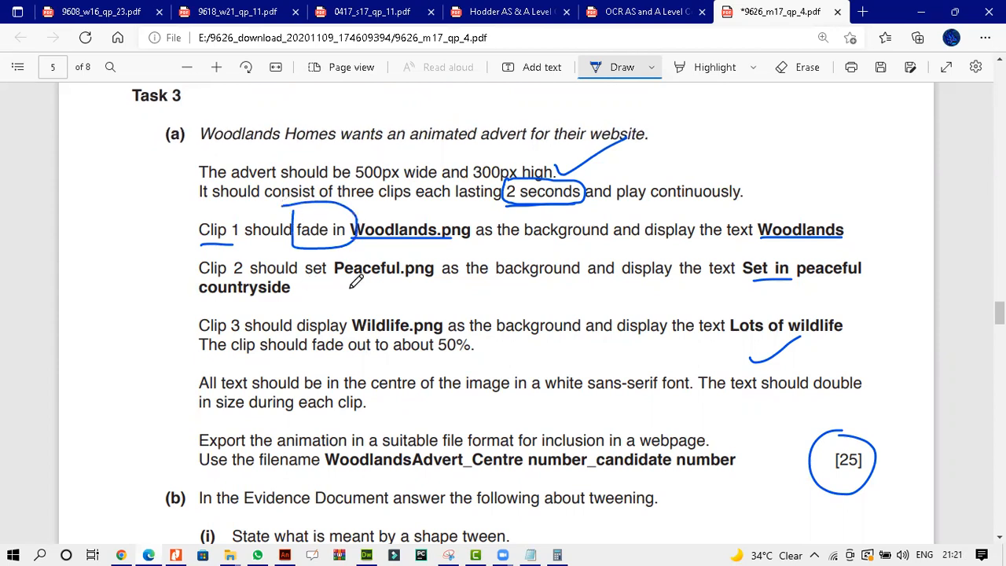
pyautogui.moveTo(313, 288); pyautogui.dragTo(401, 255)
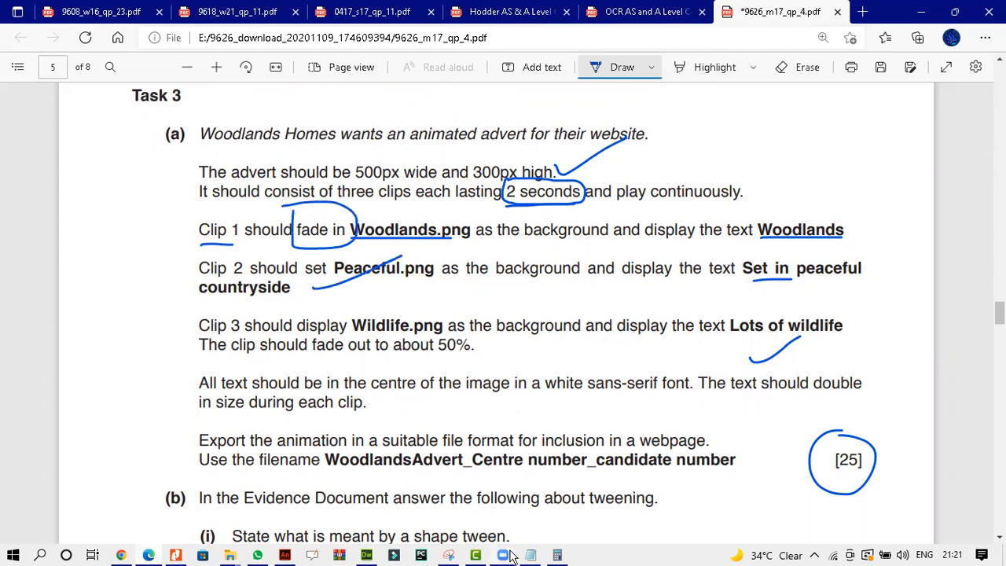
# Switch back to Animate and set the Clip 3 image's Alpha to 0% at frame 99.
pyautogui.click(287, 555)
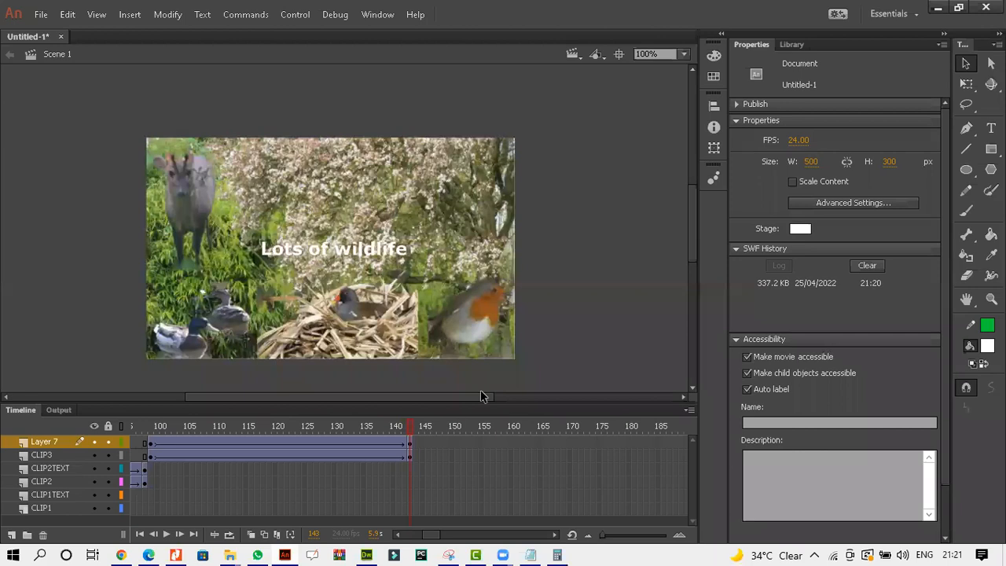
pyautogui.click(151, 456)
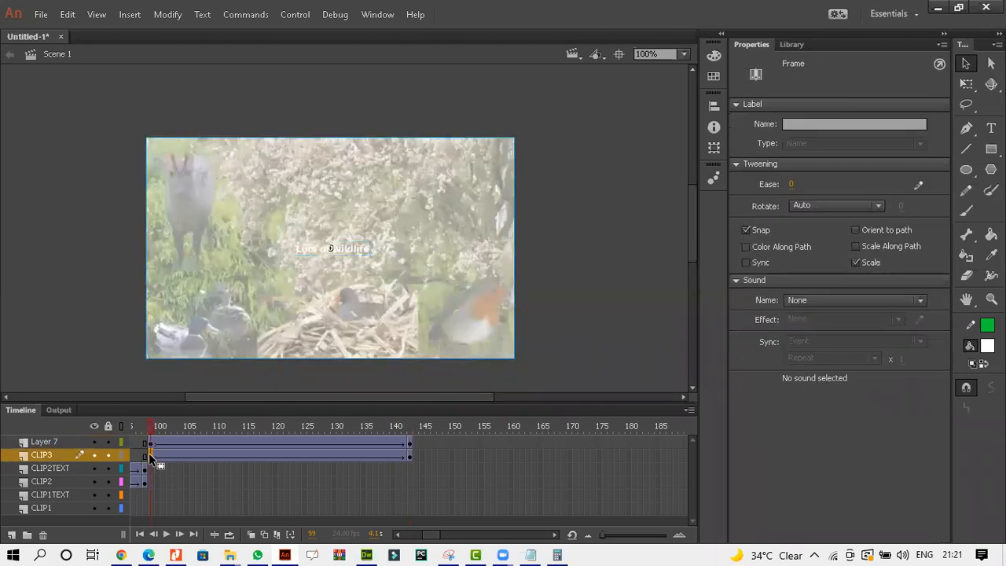
pyautogui.click(389, 279)
pyautogui.moveTo(809, 238); pyautogui.dragTo(670, 311)
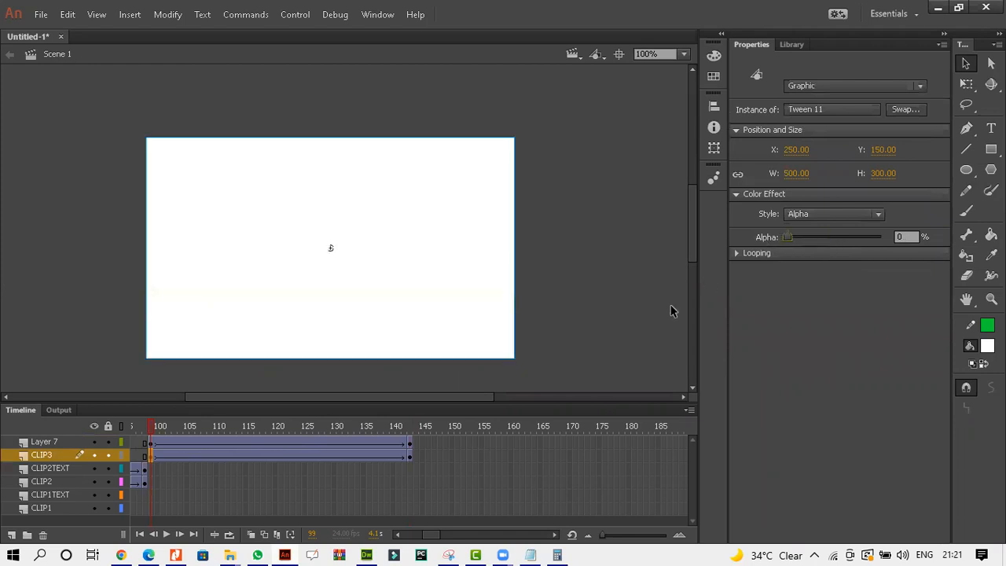
# At frame 143 on the CLIP3 layer, give the image an Alpha colour effect of 50%.
pyautogui.click(409, 455)
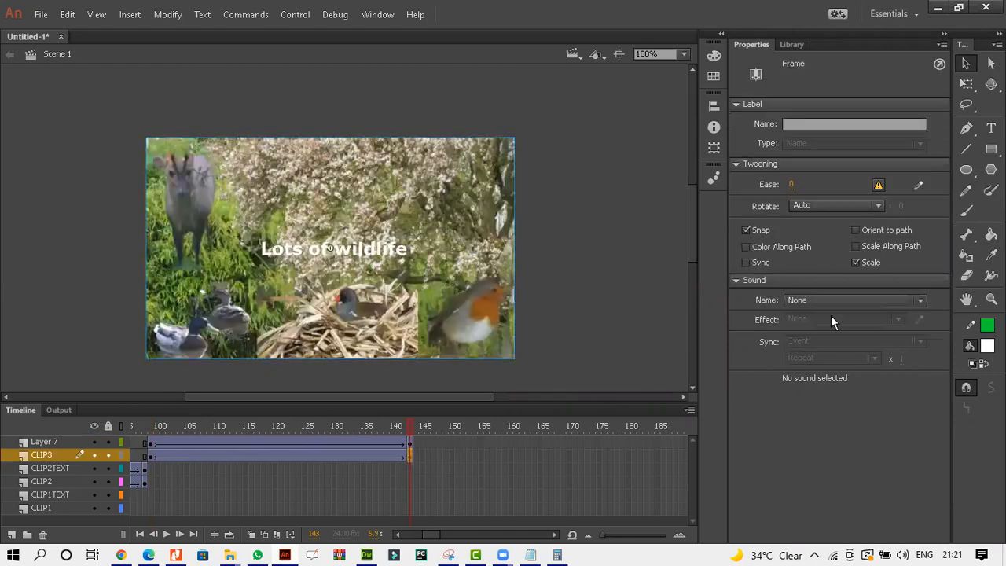
pyautogui.click(443, 227)
pyautogui.click(799, 214)
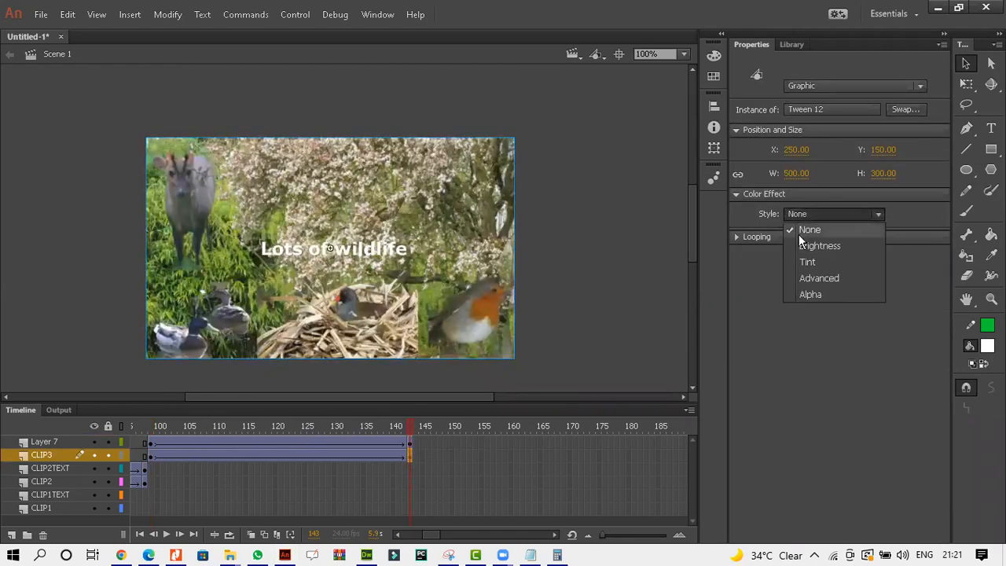
pyautogui.click(798, 292)
pyautogui.moveTo(788, 240); pyautogui.dragTo(835, 240)
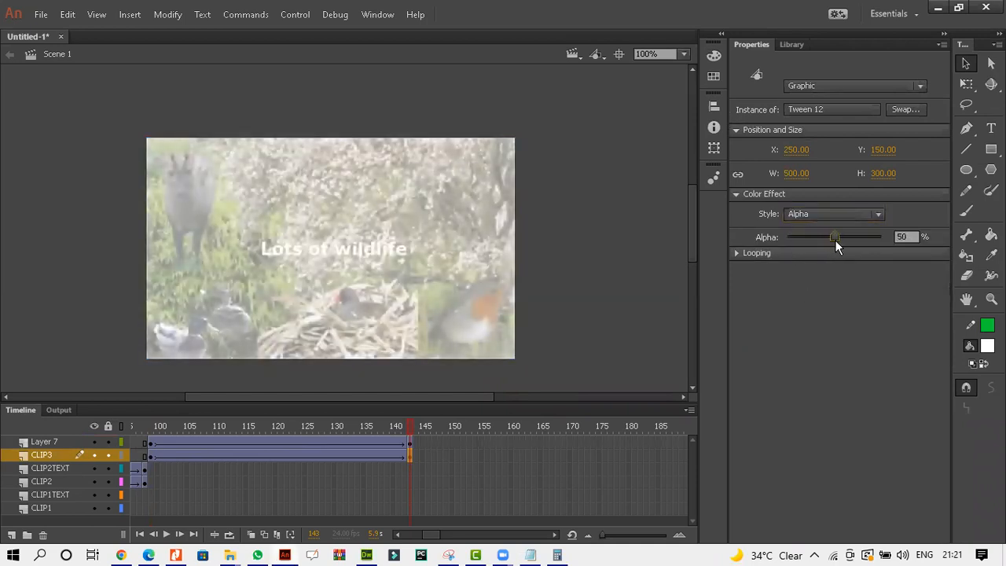
# Test the movie in a preview window and close it.
pyautogui.click(557, 292)
pyautogui.hotkey('ctrl', 'Return')
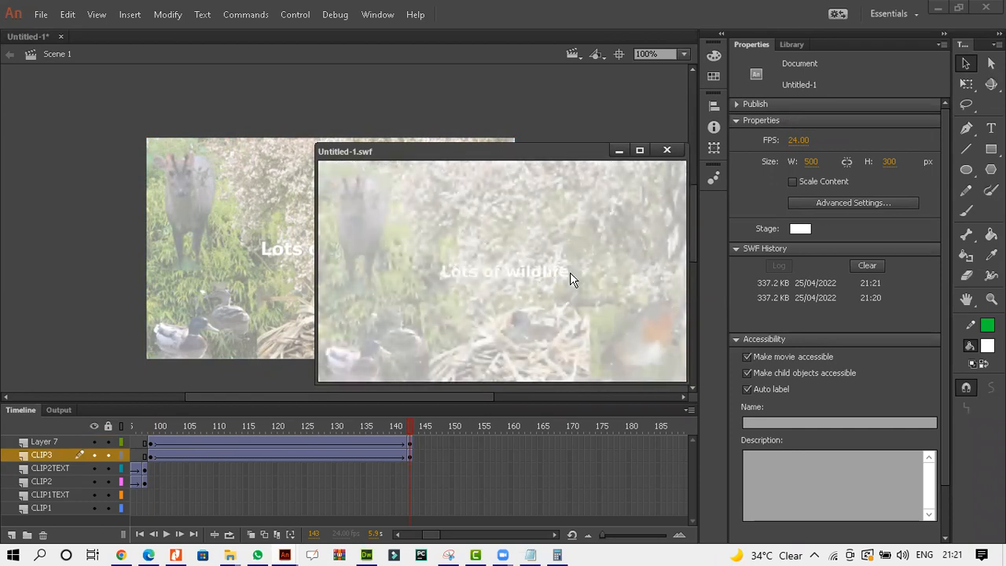
pyautogui.click(668, 149)
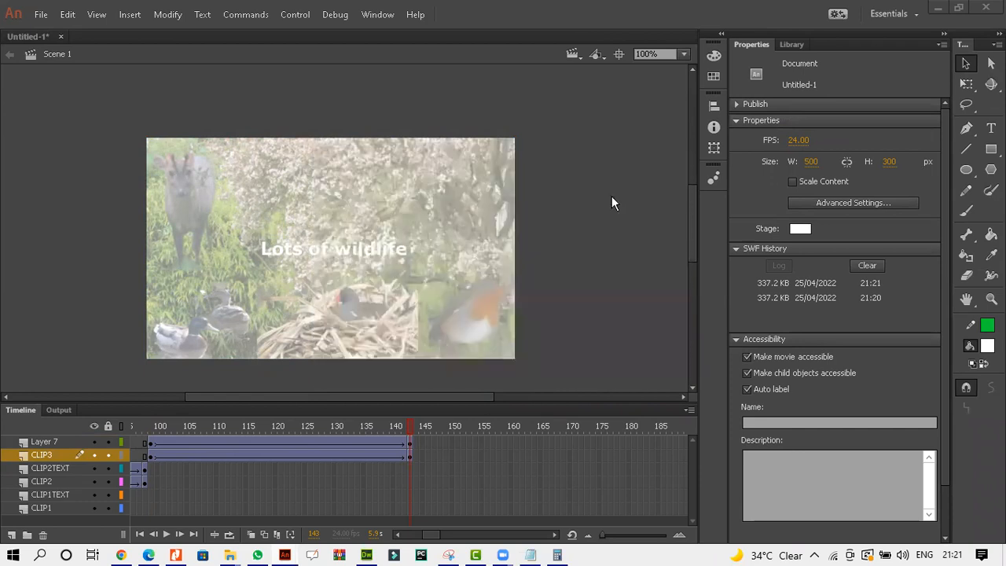